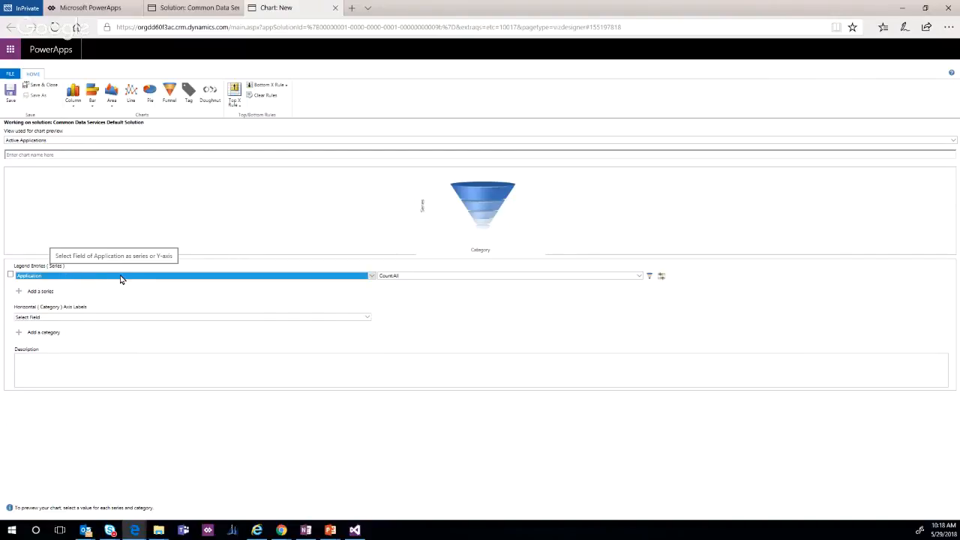
- Set the funnel chart's horizontal category to Application Status and review the preview with its legend
click(124, 318)
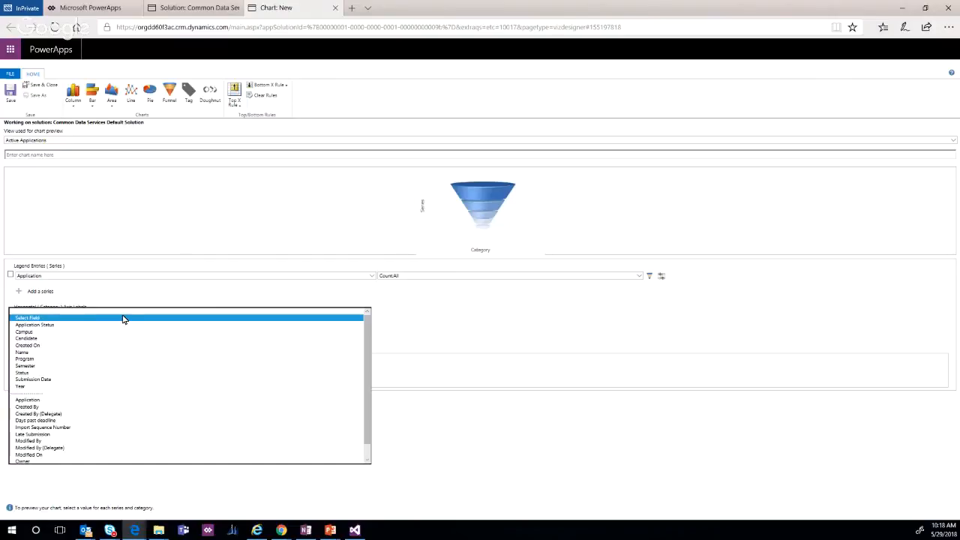
click(118, 326)
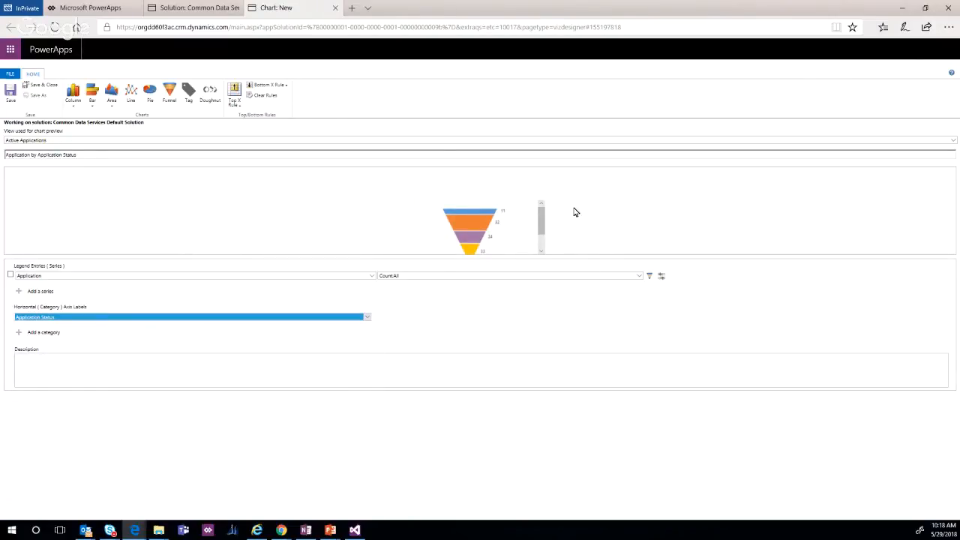
drag(542, 221, 541, 238)
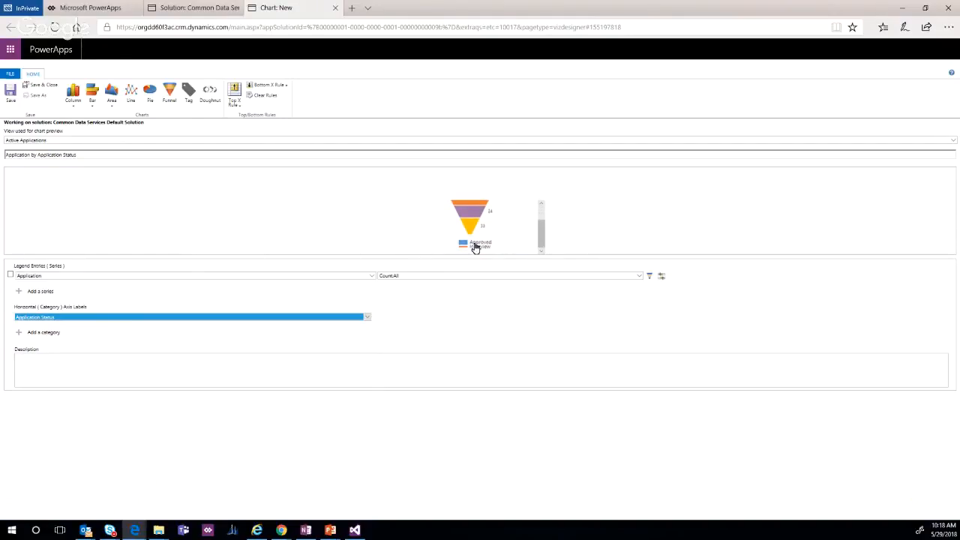
click(543, 237)
drag(544, 237, 543, 216)
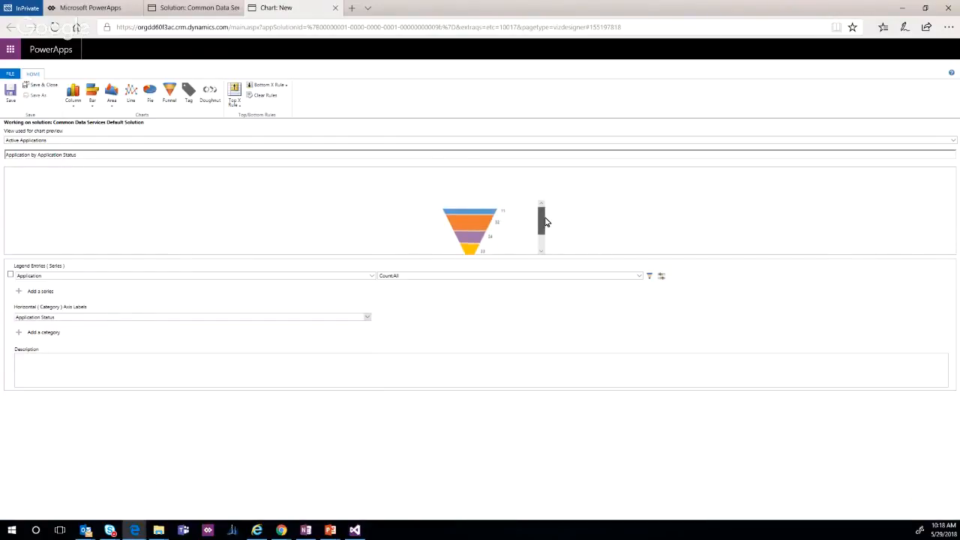
scroll(527, 236, down, 2)
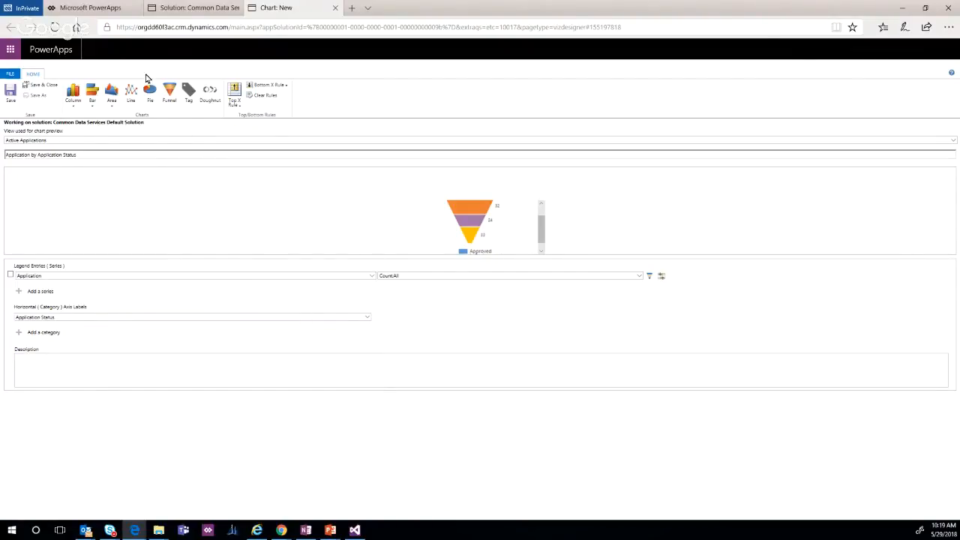
- Return to the PowerApps entity page, dismiss the chart creation dialog, and reopen the Application entity from the entity list
click(104, 9)
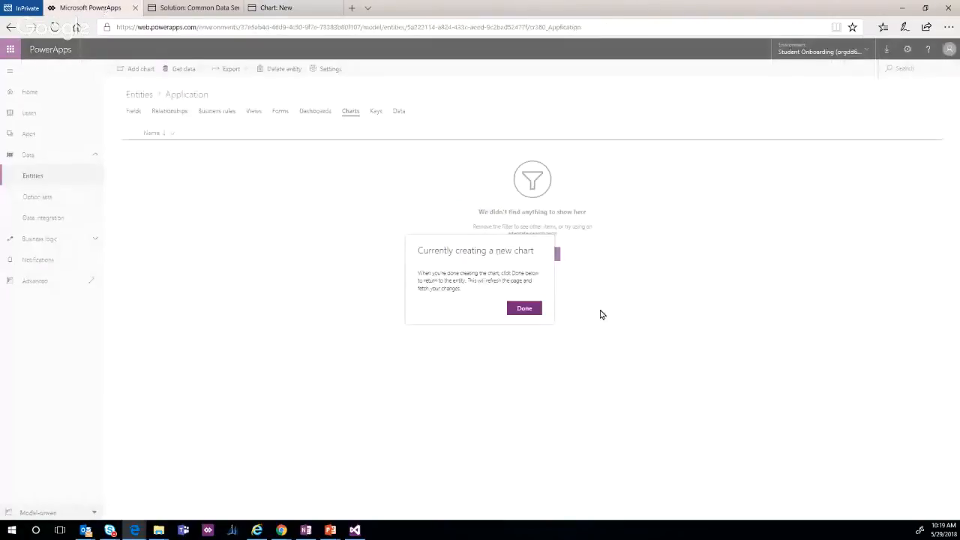
click(525, 310)
click(55, 183)
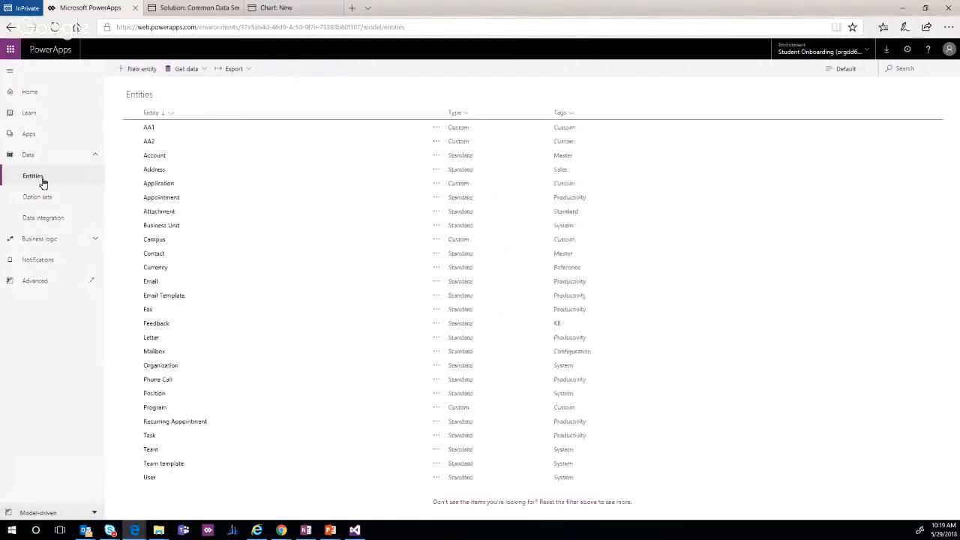
click(160, 186)
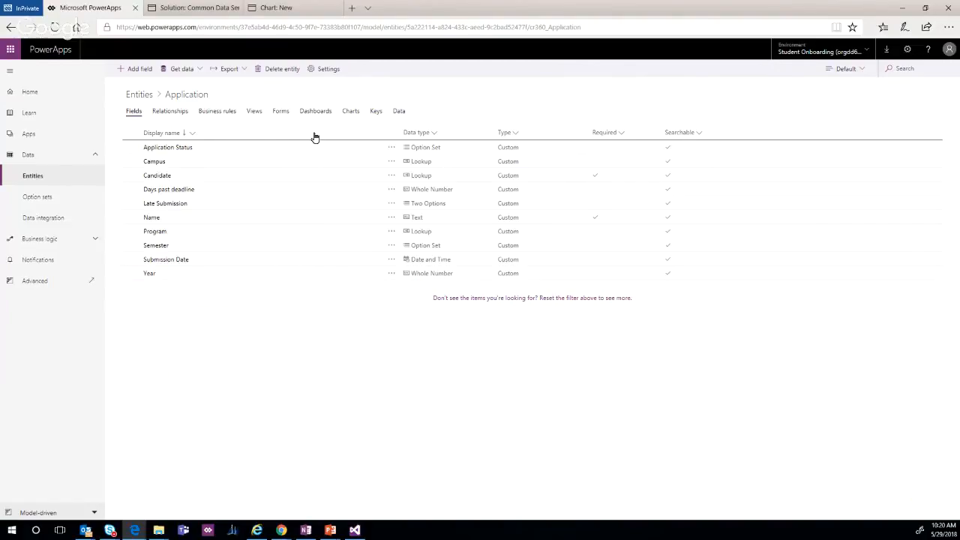
- Save and close the funnel chart named Application by Application Status
click(300, 7)
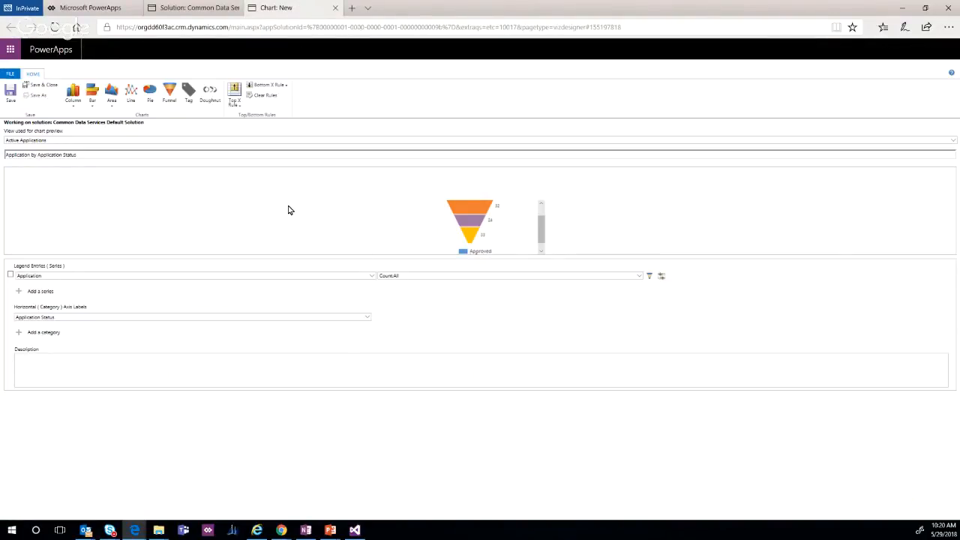
click(49, 87)
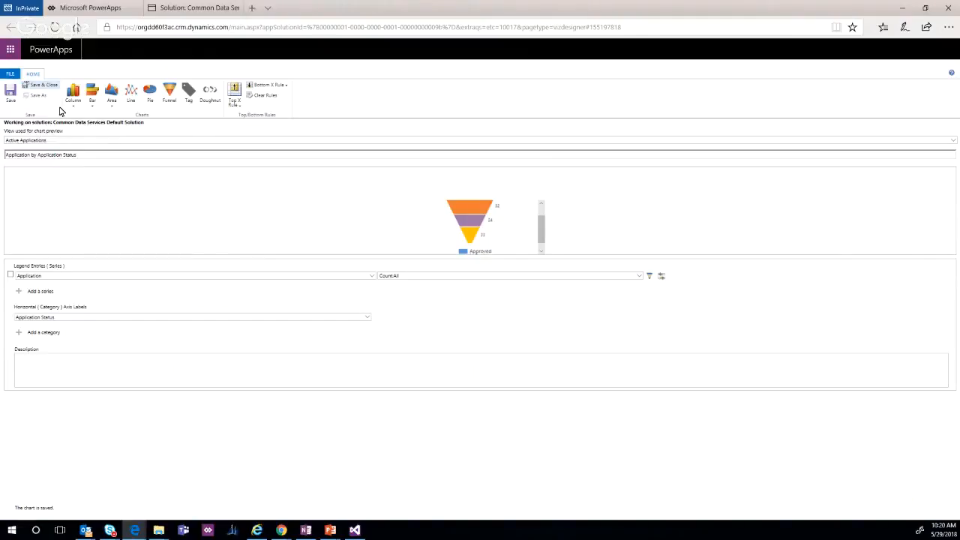
- Start another new chart from the Application entity's charts and make it a stacked bar chart
click(133, 9)
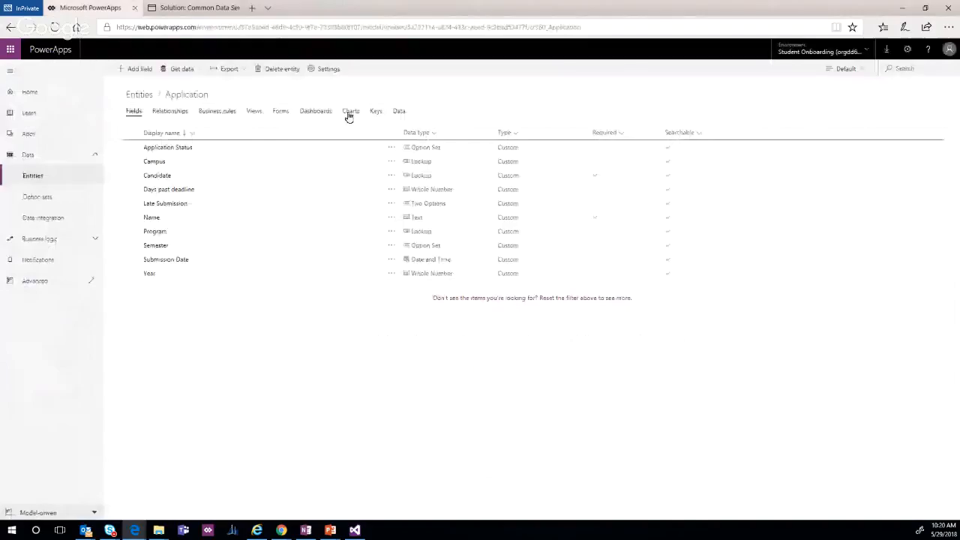
click(349, 112)
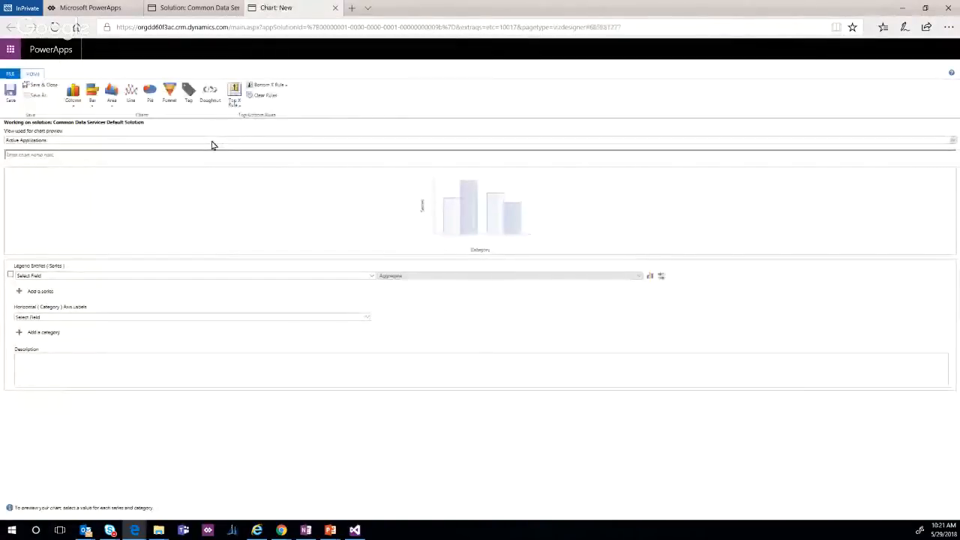
click(92, 107)
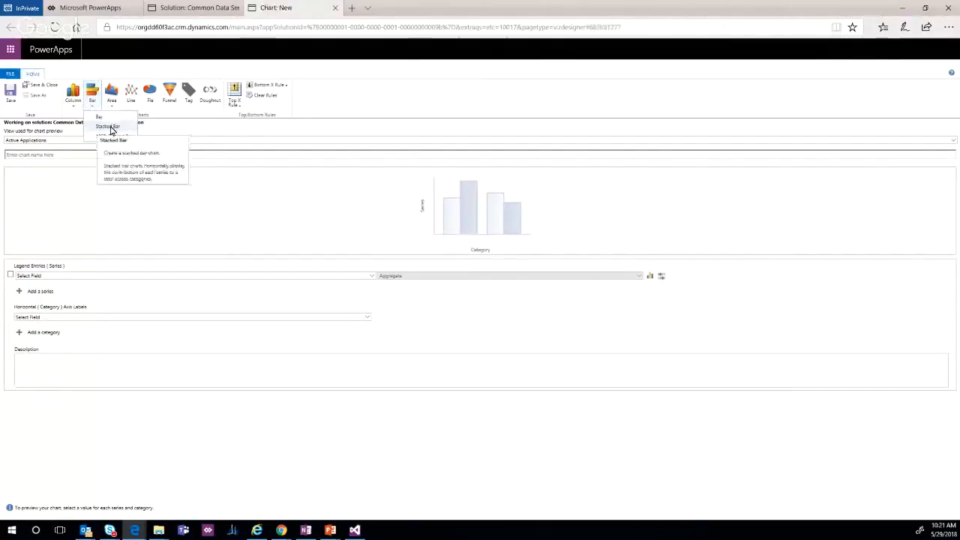
click(111, 129)
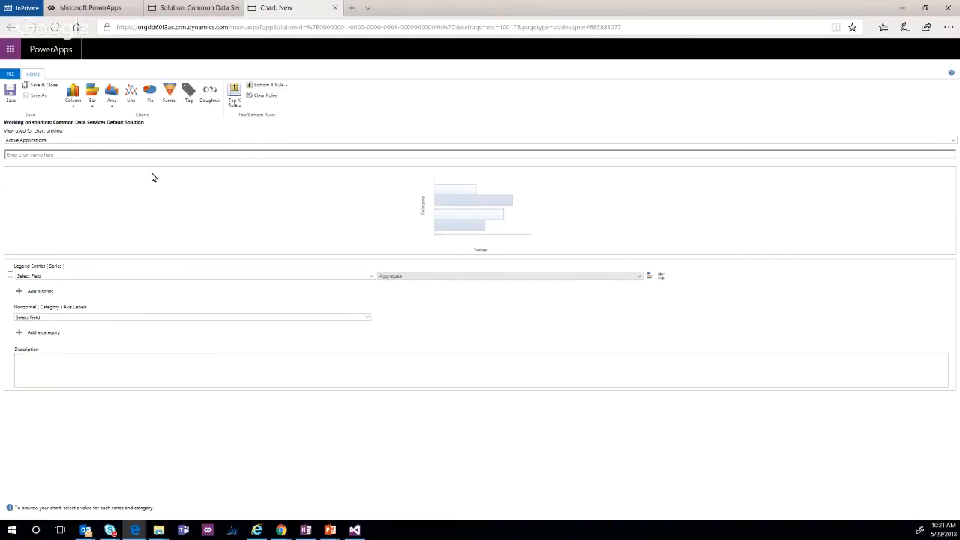
- Set the stacked bar chart's series to Application and its horizontal category to Campus
click(148, 276)
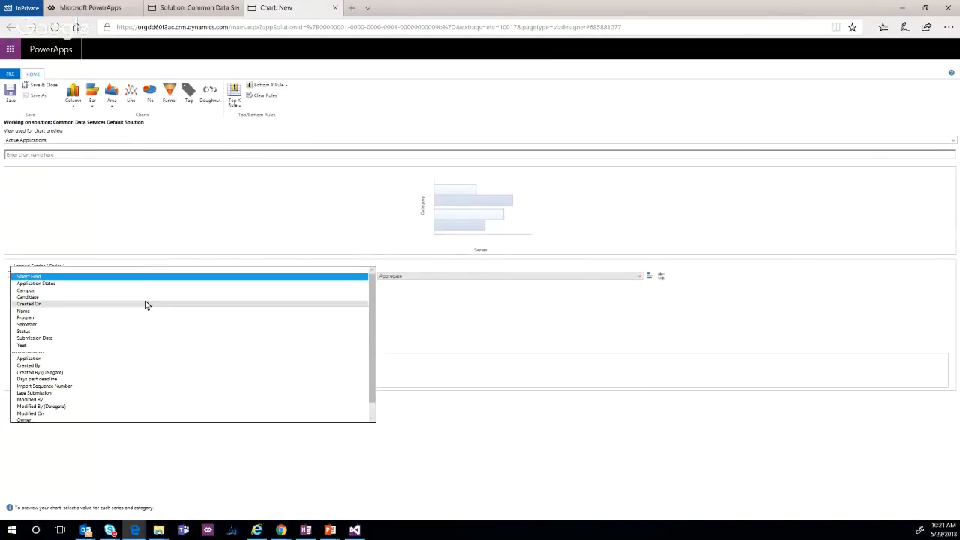
click(137, 358)
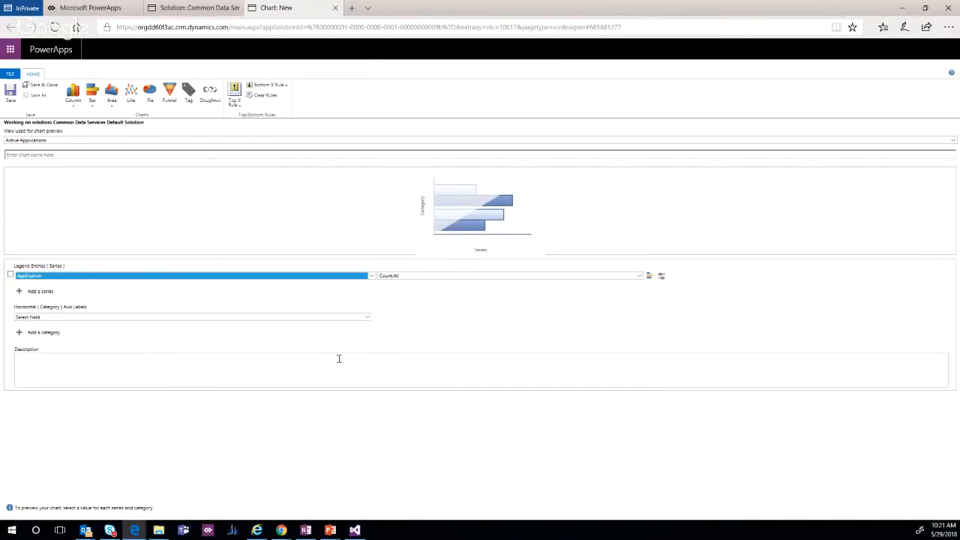
click(235, 318)
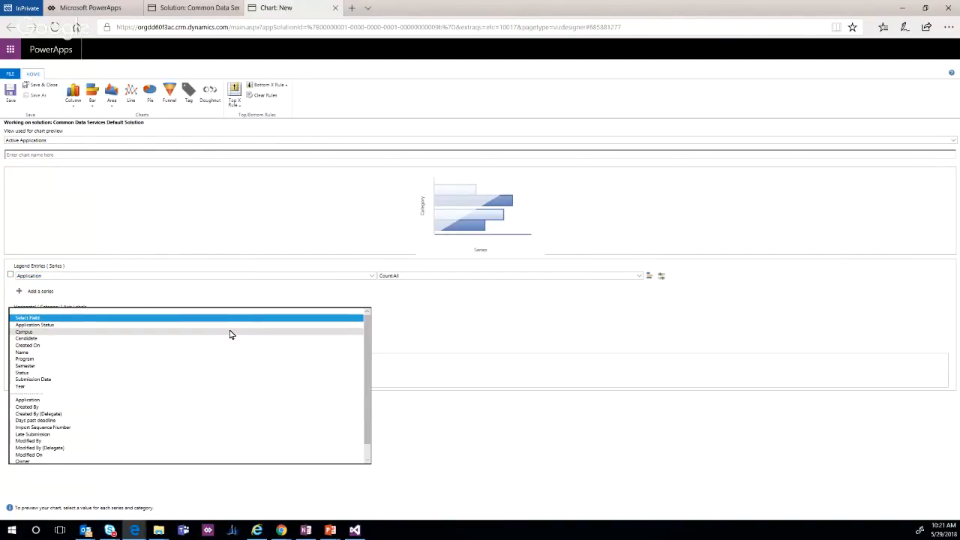
click(231, 332)
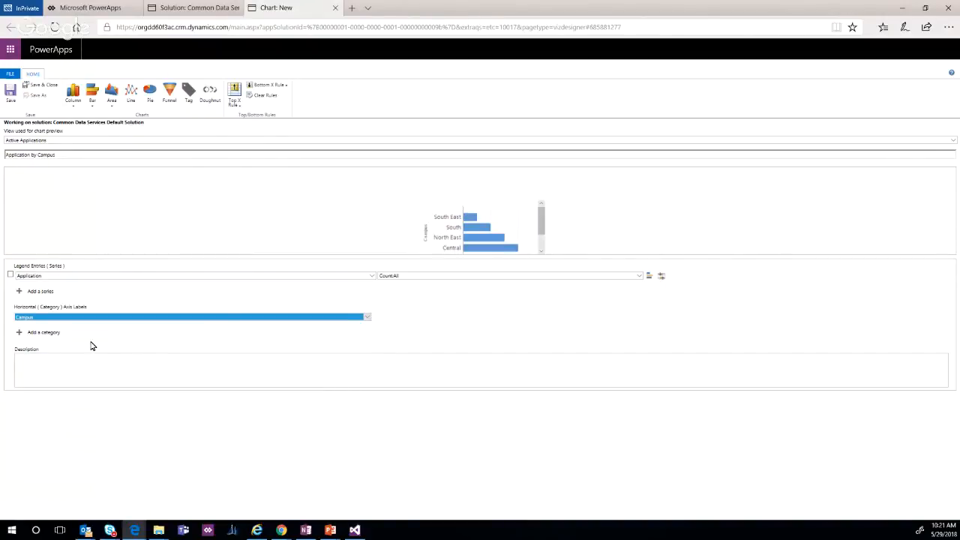
- Try Application Status as a second category, examine the stacked preview, and remove that category again
click(46, 333)
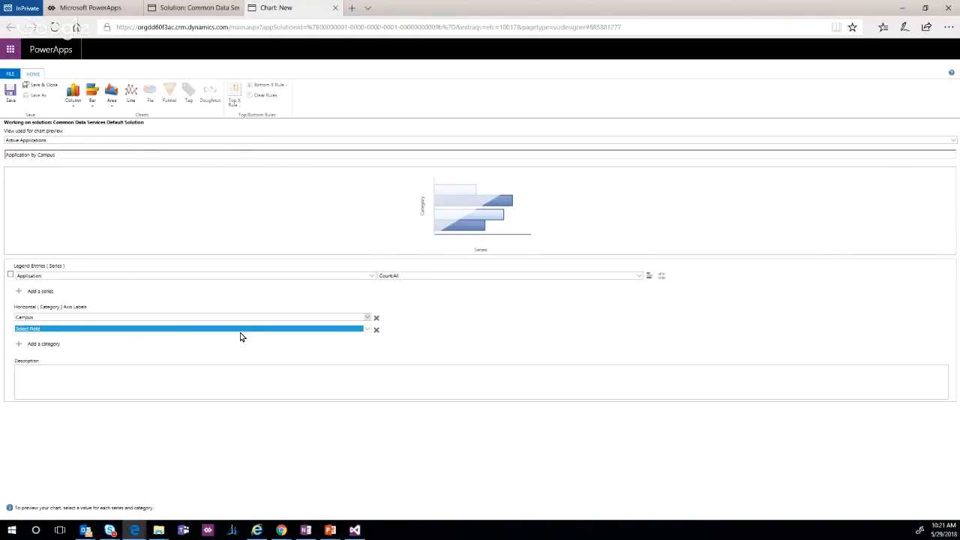
click(368, 330)
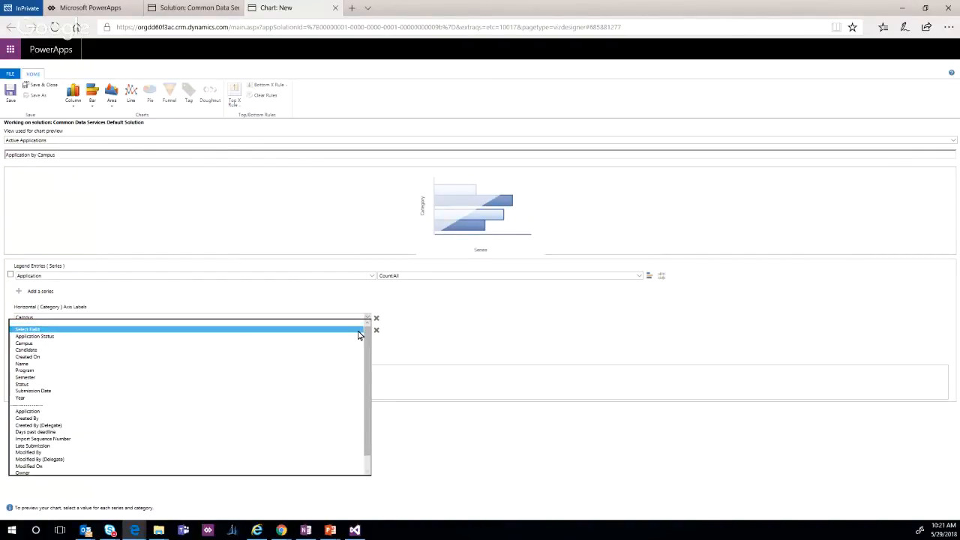
click(351, 339)
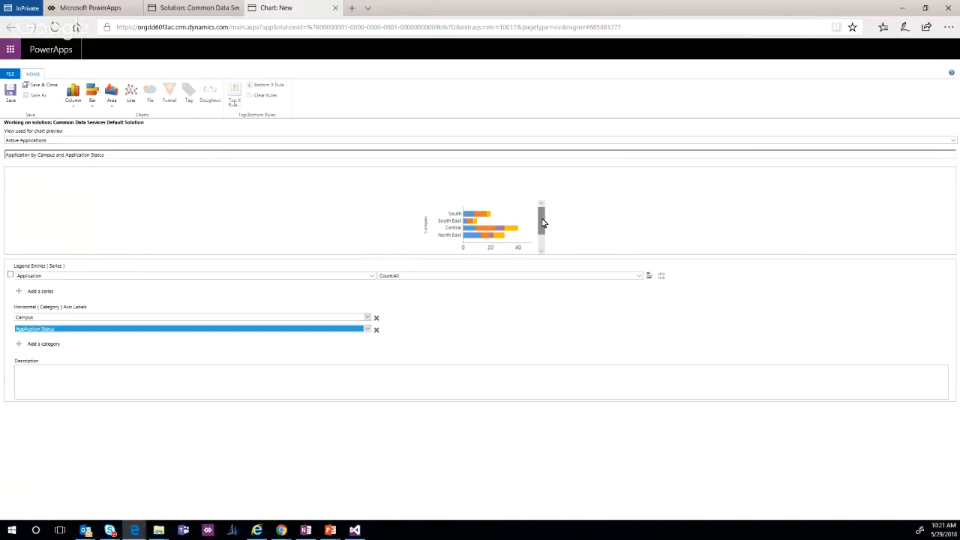
mouse_move(543, 223)
mouse_down()
mouse_move(543, 236)
mouse_move(543, 225)
mouse_up()
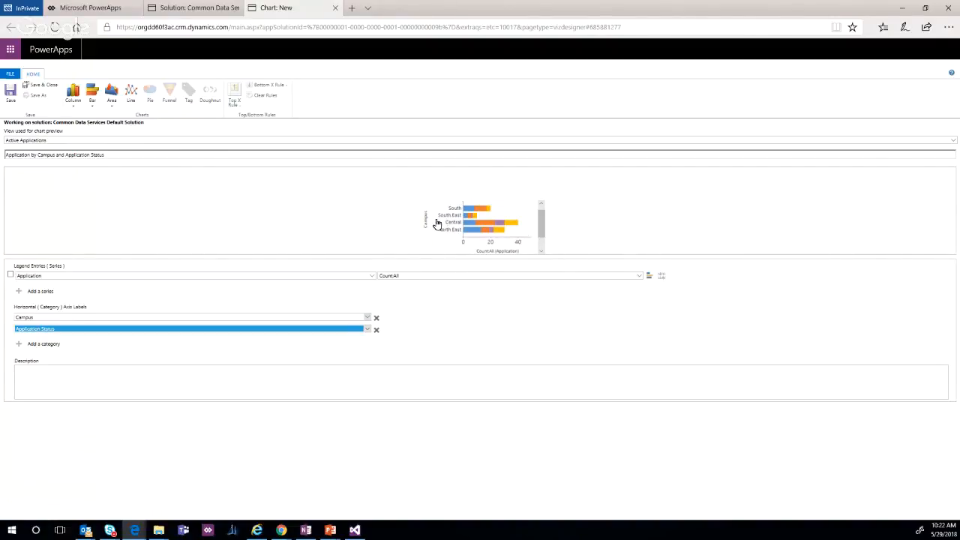
scroll(446, 223, down, 2)
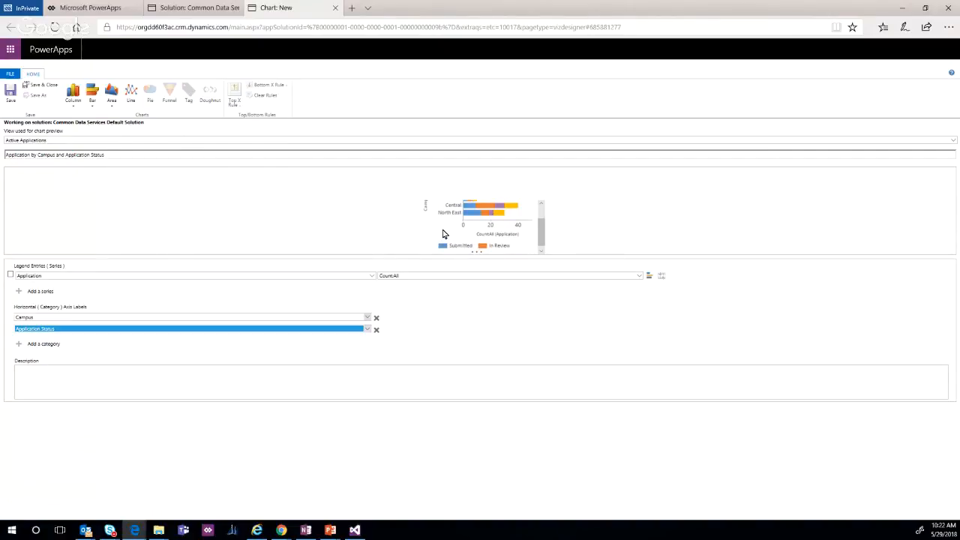
scroll(441, 234, down, 1)
scroll(440, 234, up, 2)
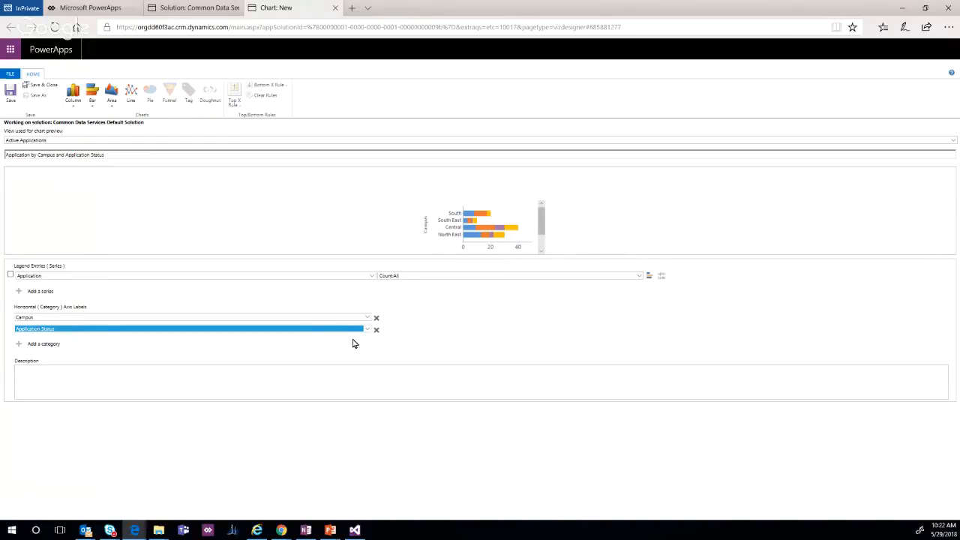
click(376, 330)
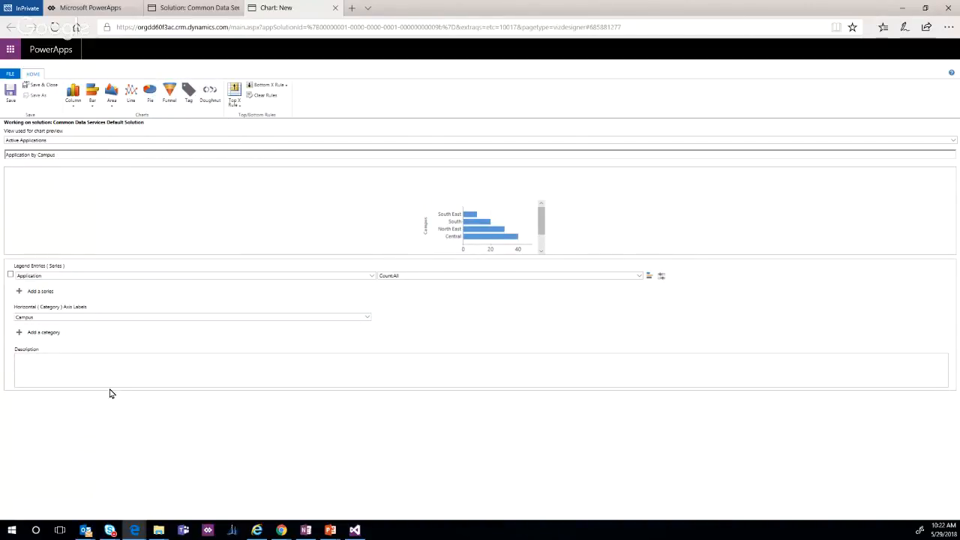
- Add Application Status as the second category below Campus, review the preview, and save and close the stacked bar chart
click(48, 334)
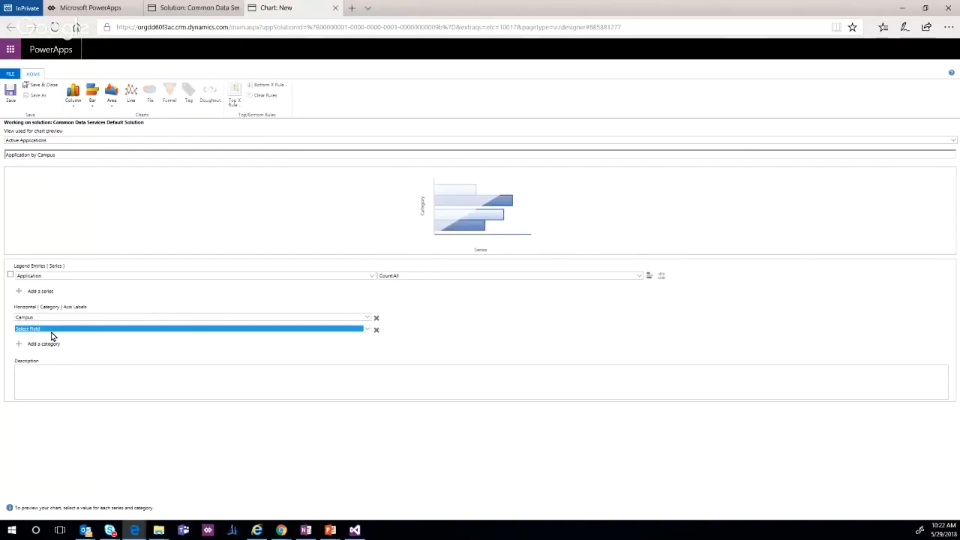
click(110, 331)
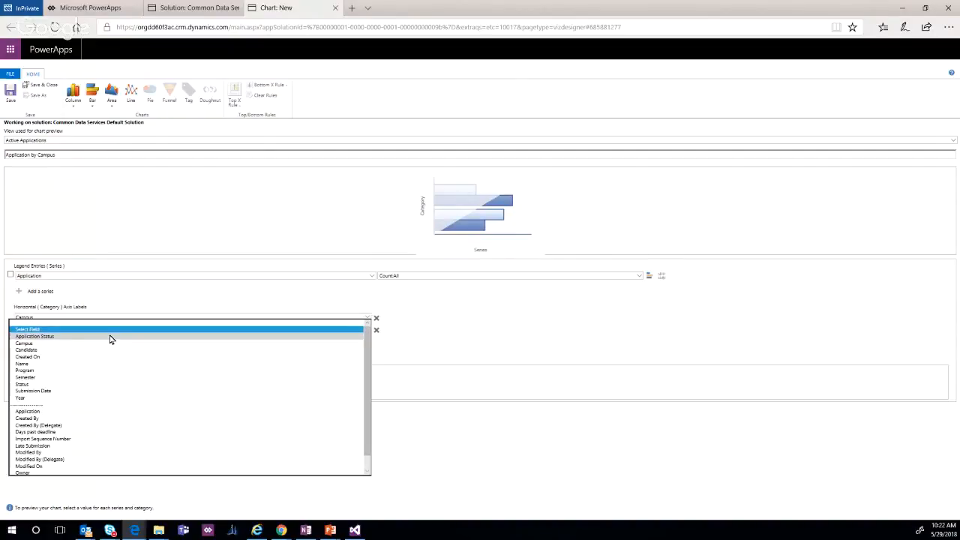
click(111, 337)
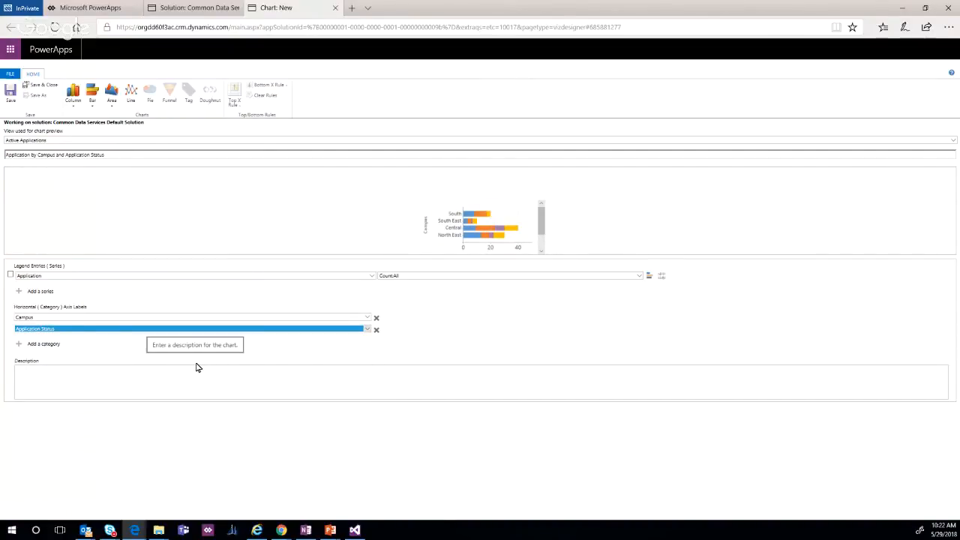
mouse_move(543, 224)
mouse_down()
mouse_move(546, 237)
mouse_move(542, 215)
mouse_up()
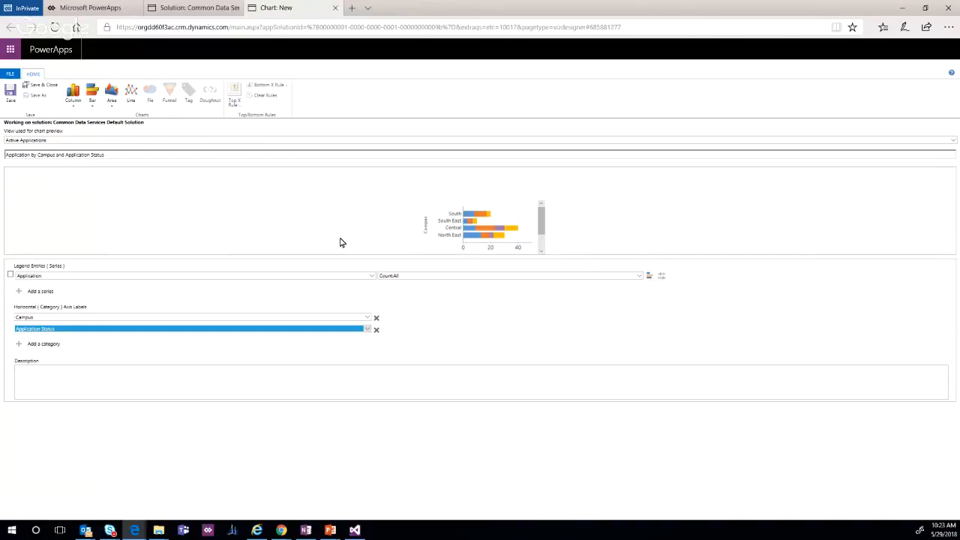
mouse_move(542, 216)
mouse_down()
mouse_move(543, 246)
mouse_move(545, 227)
mouse_up()
mouse_move(544, 225)
mouse_down()
mouse_move(540, 243)
mouse_move(543, 222)
mouse_up()
mouse_move(467, 219)
click(41, 87)
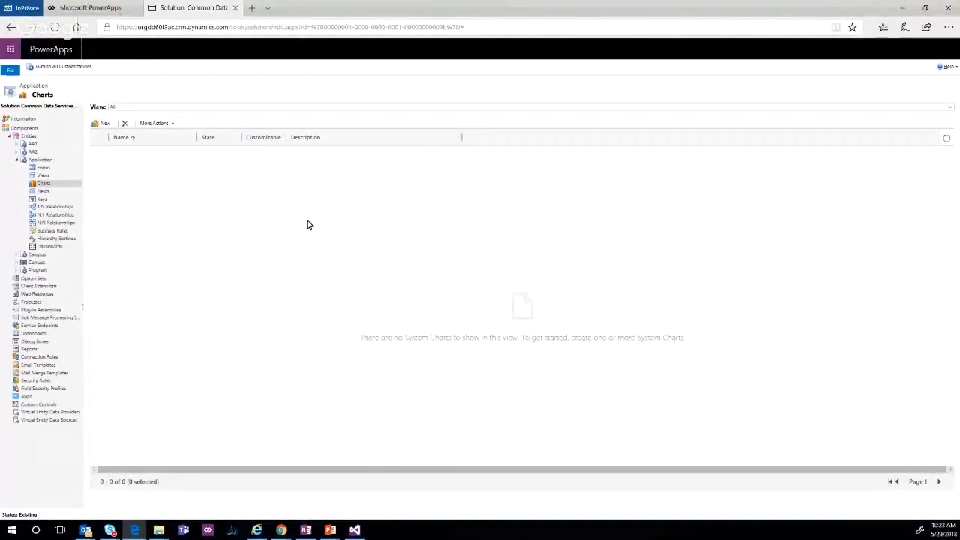
- Reload the solution page and reopen the Application entity's charts list
key(F5)
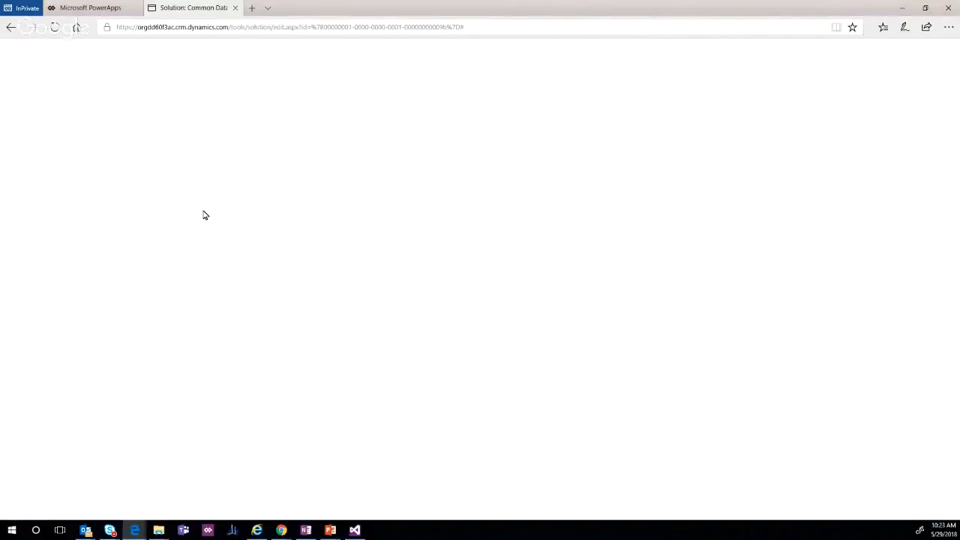
click(109, 9)
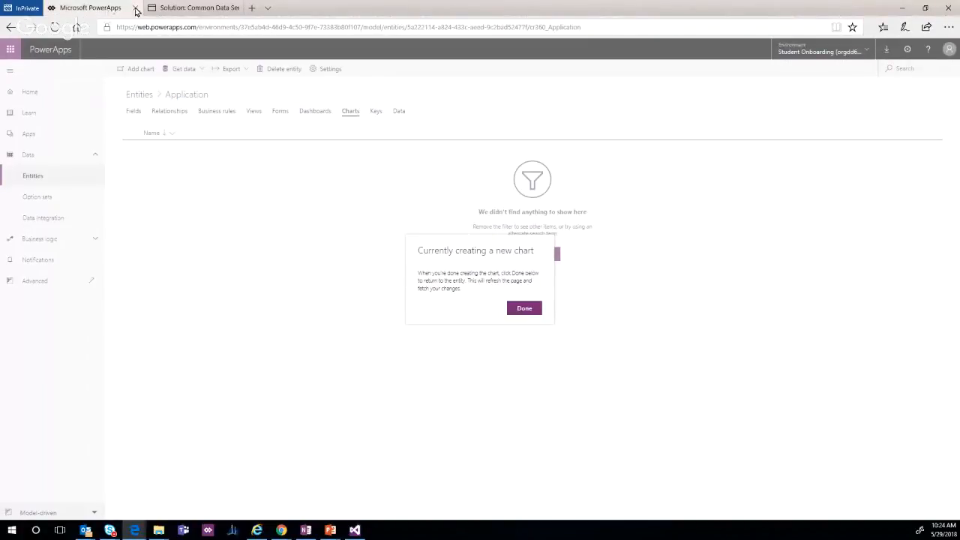
click(195, 9)
click(87, 9)
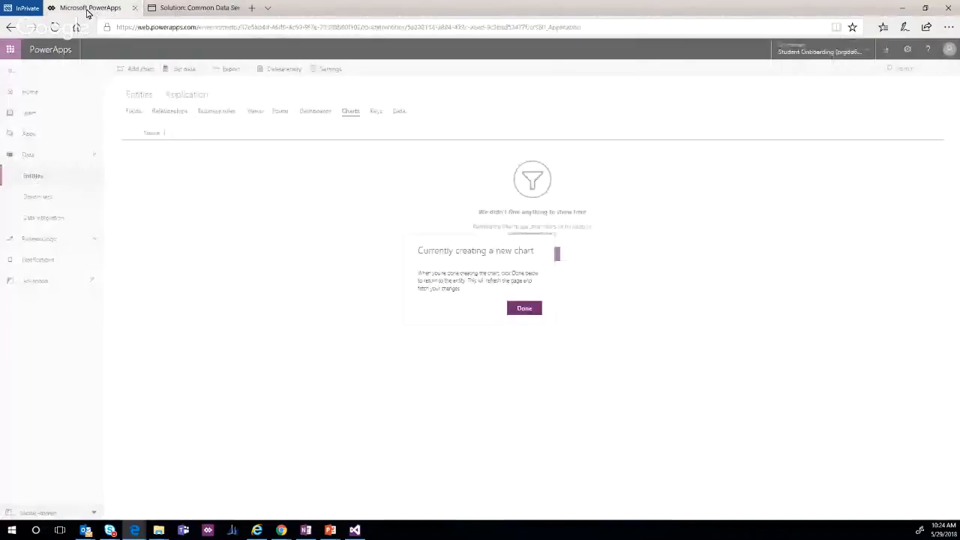
click(193, 9)
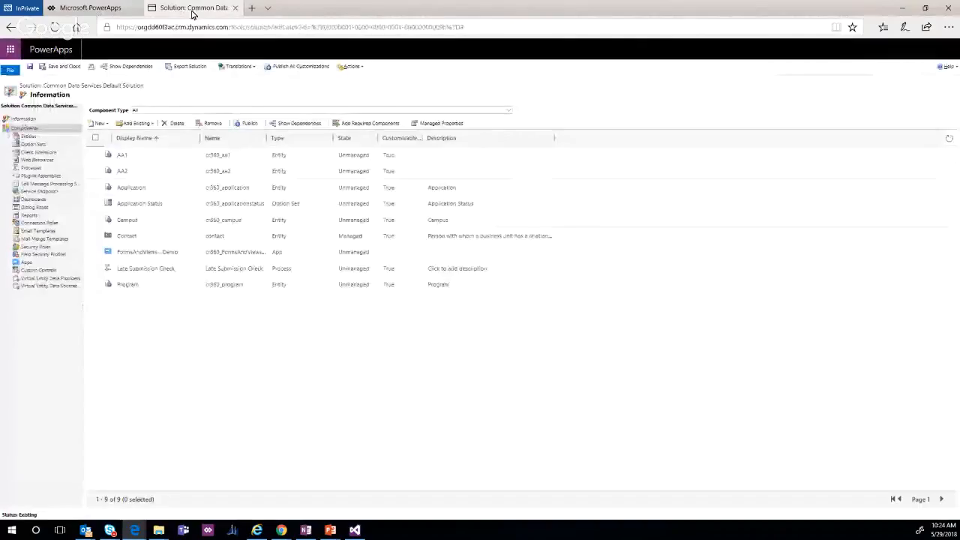
click(8, 137)
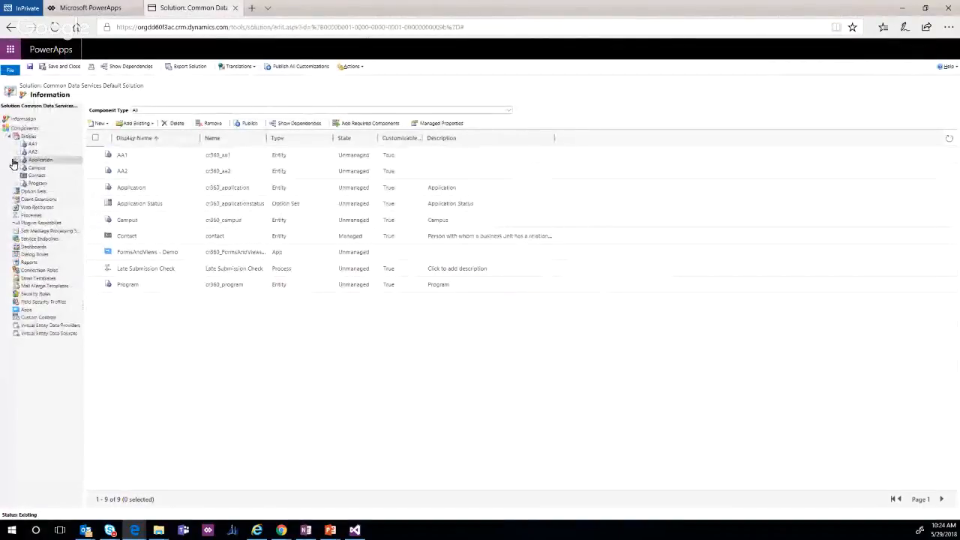
click(15, 161)
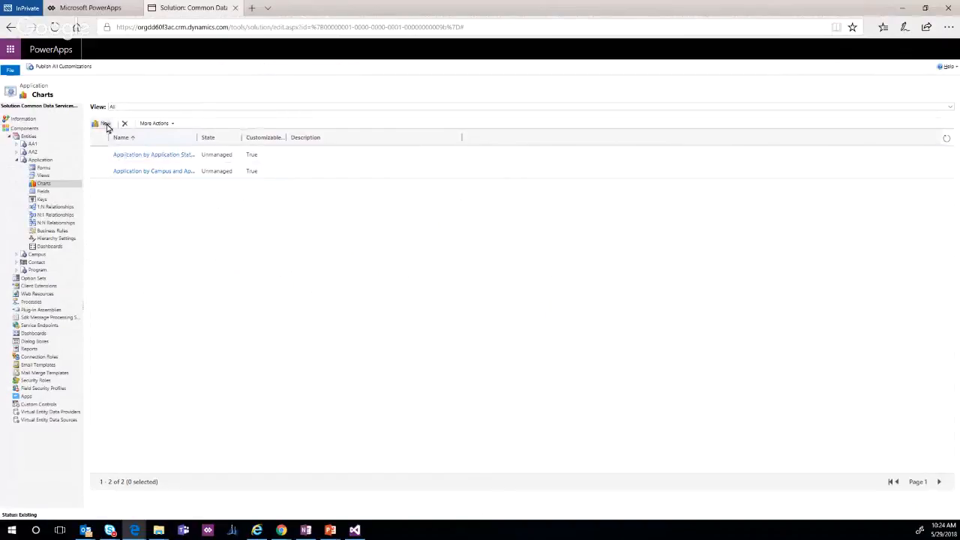
- Start a new line chart for the Application entity with Application as the series and Submission Date as the horizontal category
click(105, 124)
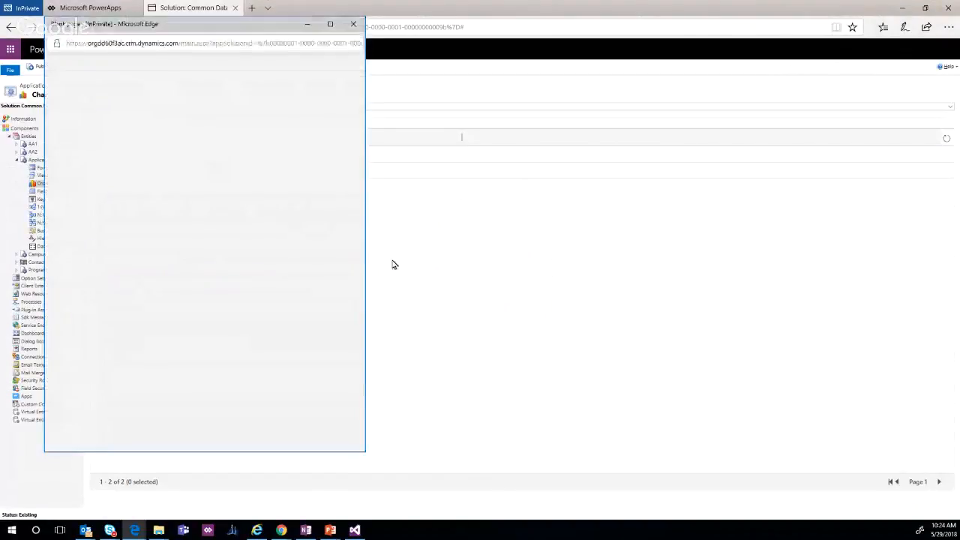
drag(263, 27, 378, 42)
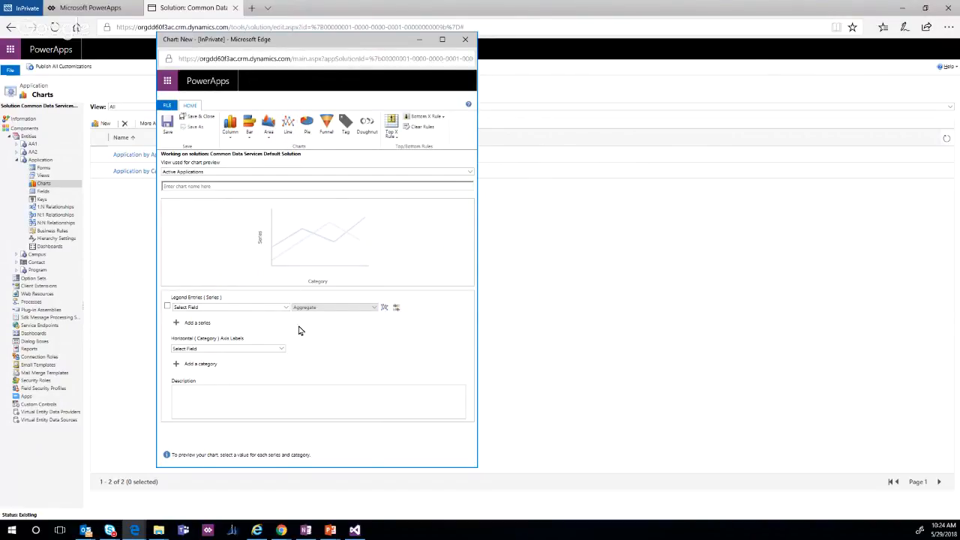
click(257, 308)
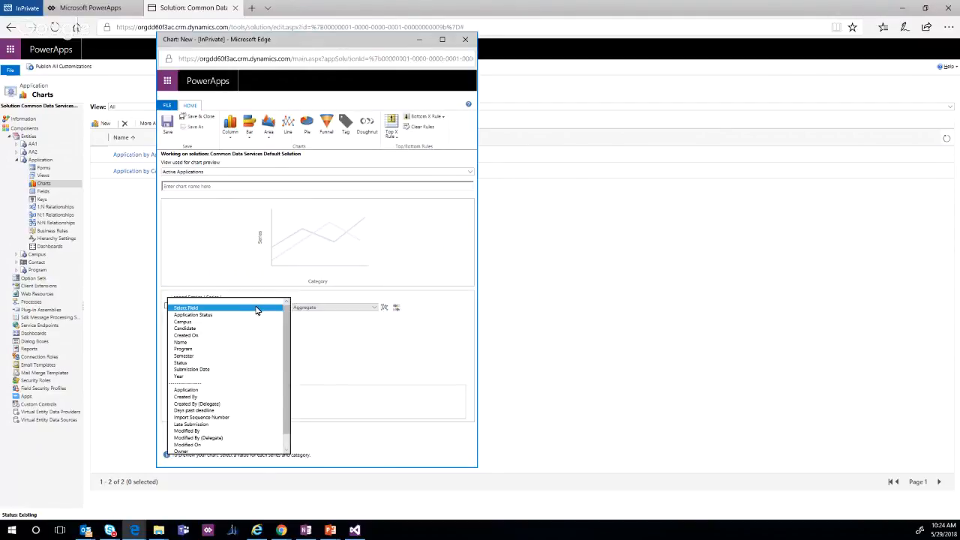
click(235, 391)
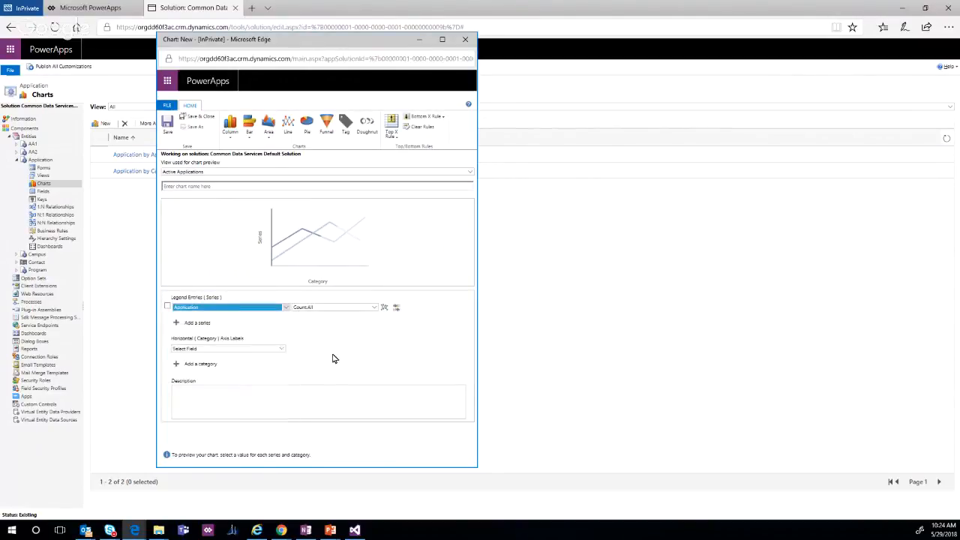
click(284, 353)
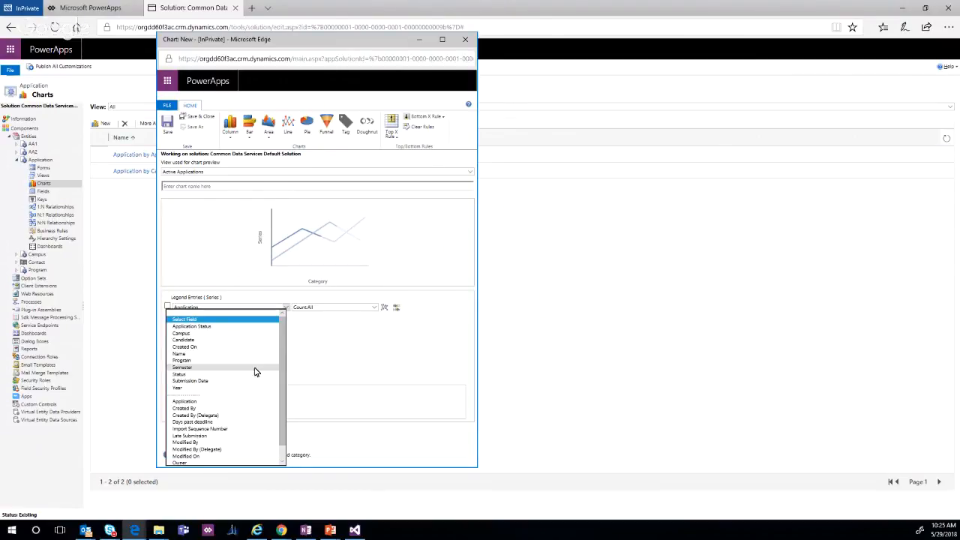
click(247, 382)
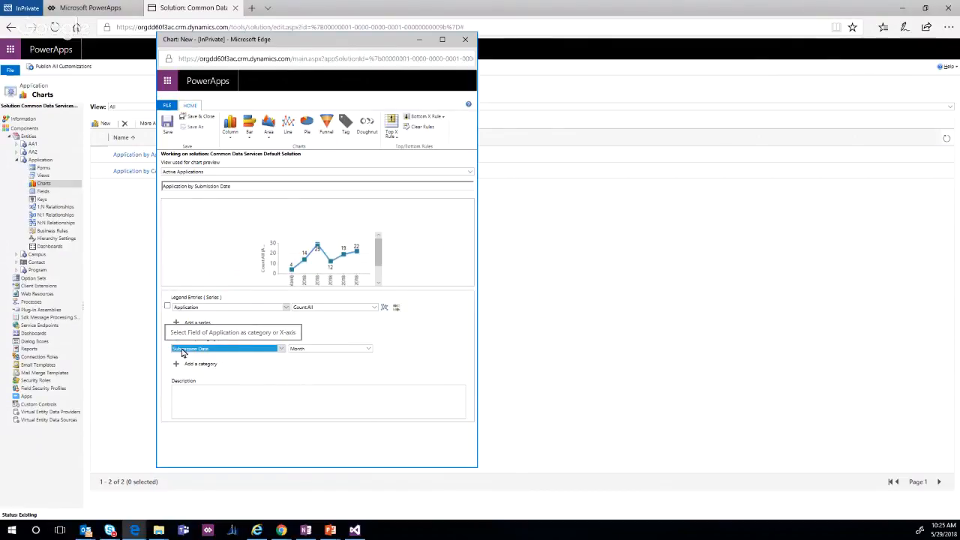
- Group the line chart's Submission Date category by Week and review the preview
click(368, 350)
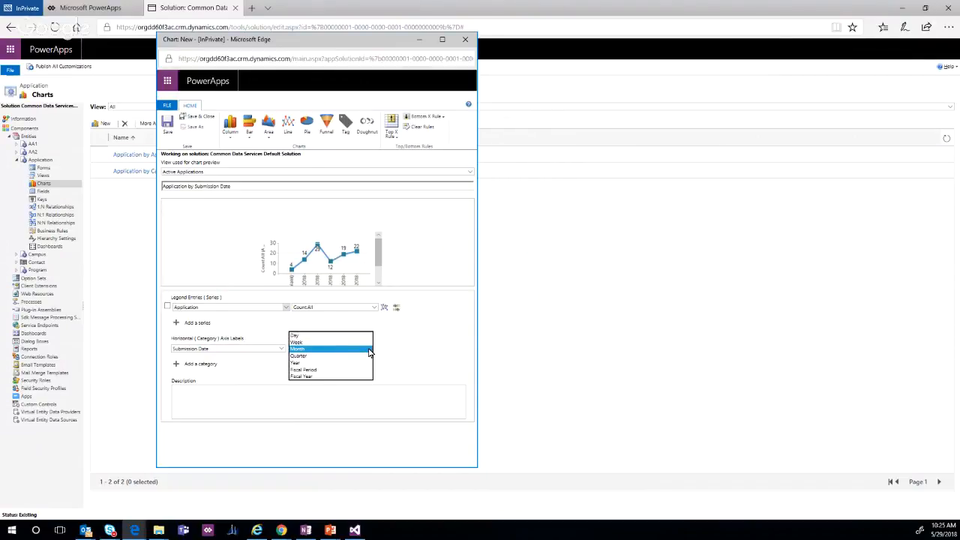
click(363, 343)
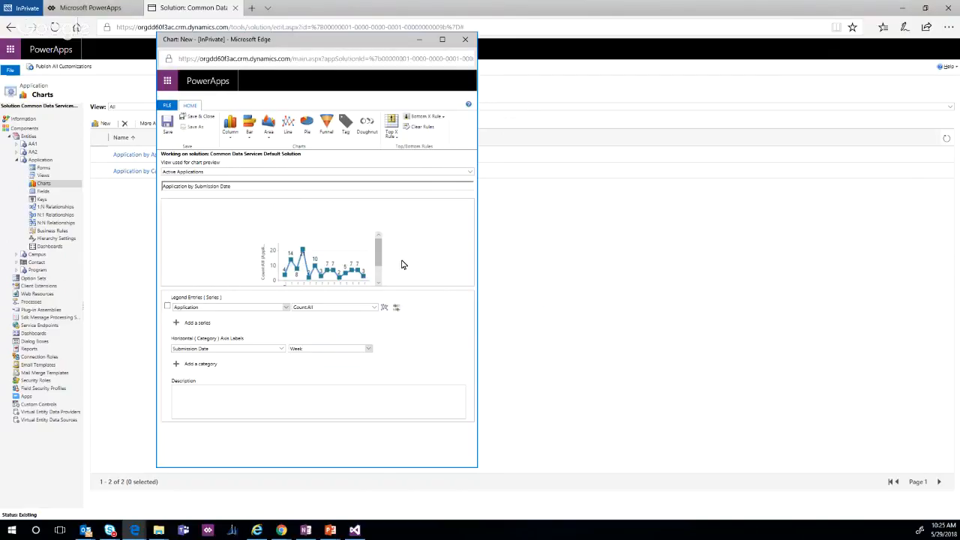
mouse_move(381, 256)
mouse_down()
mouse_move(381, 274)
mouse_move(381, 242)
mouse_up()
- Try Campus as a second series in the line chart, examine the combined preview, and remove that series again
click(198, 323)
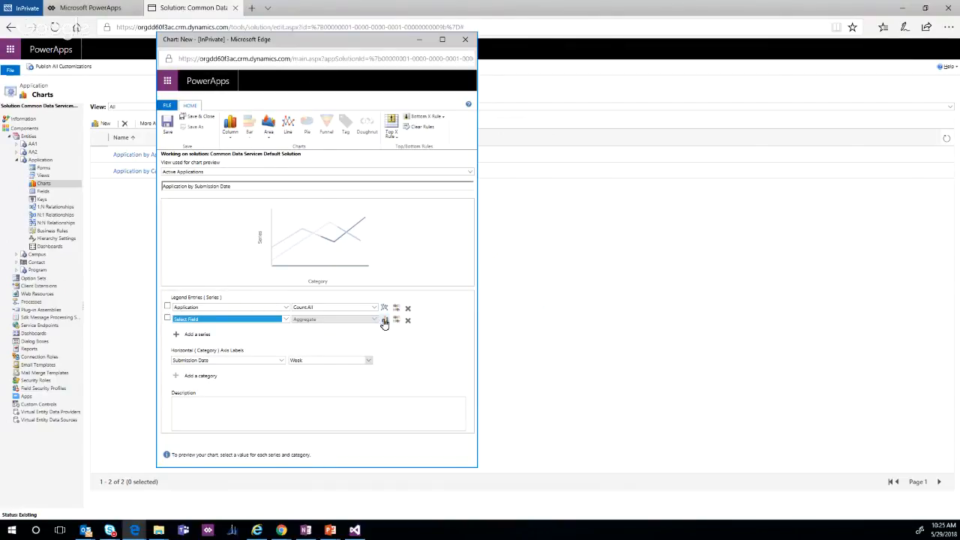
click(285, 321)
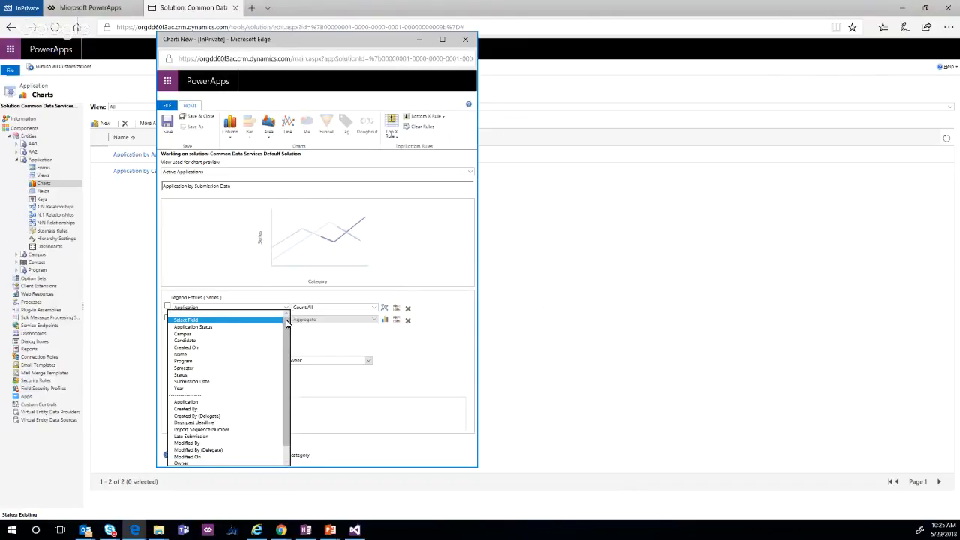
click(259, 335)
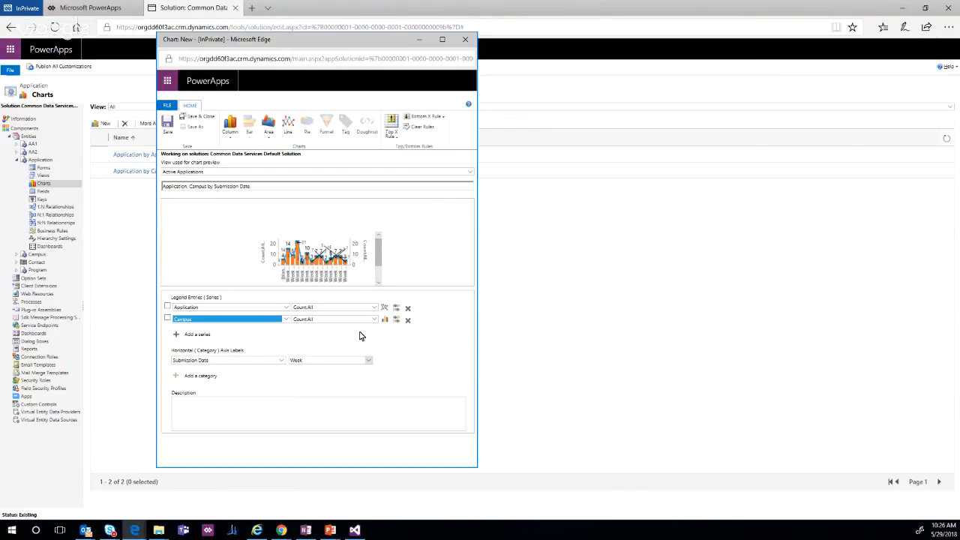
click(286, 319)
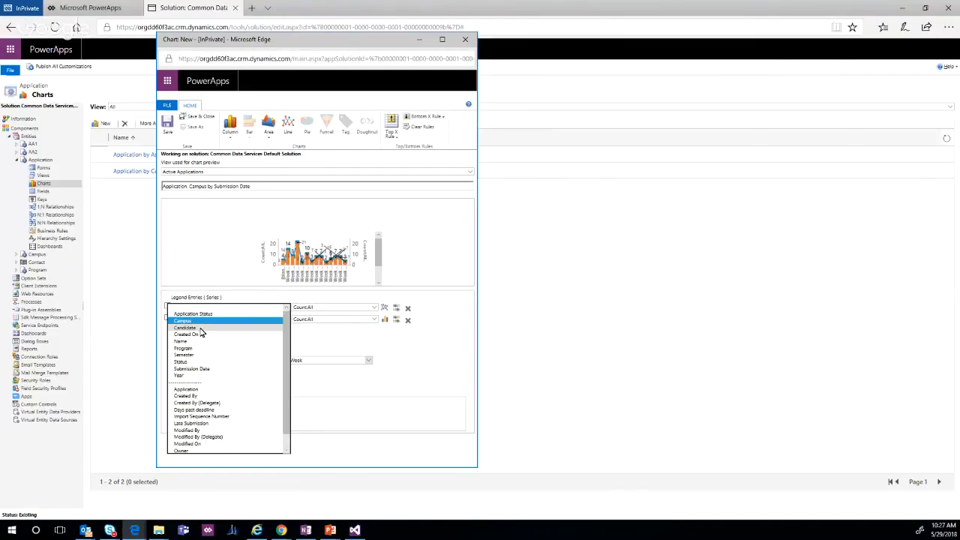
click(414, 332)
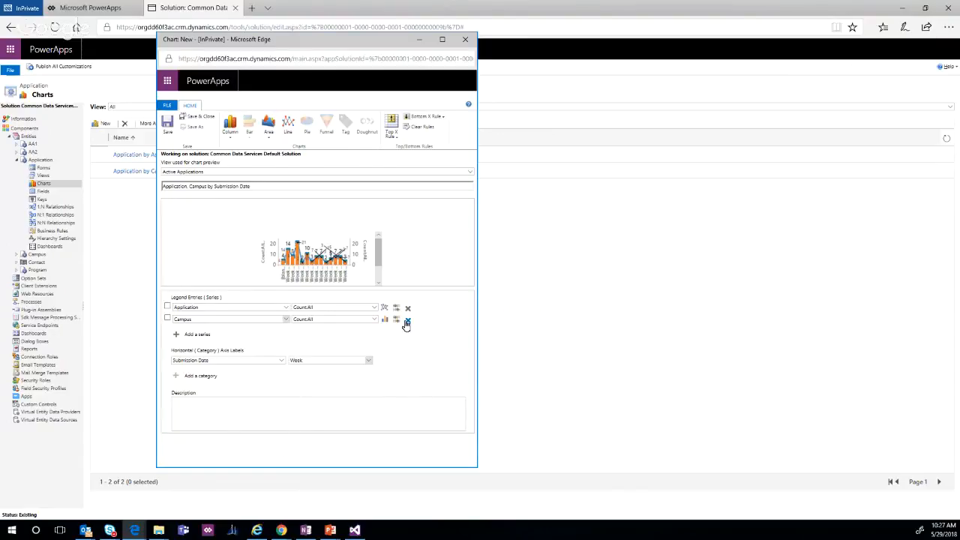
click(407, 322)
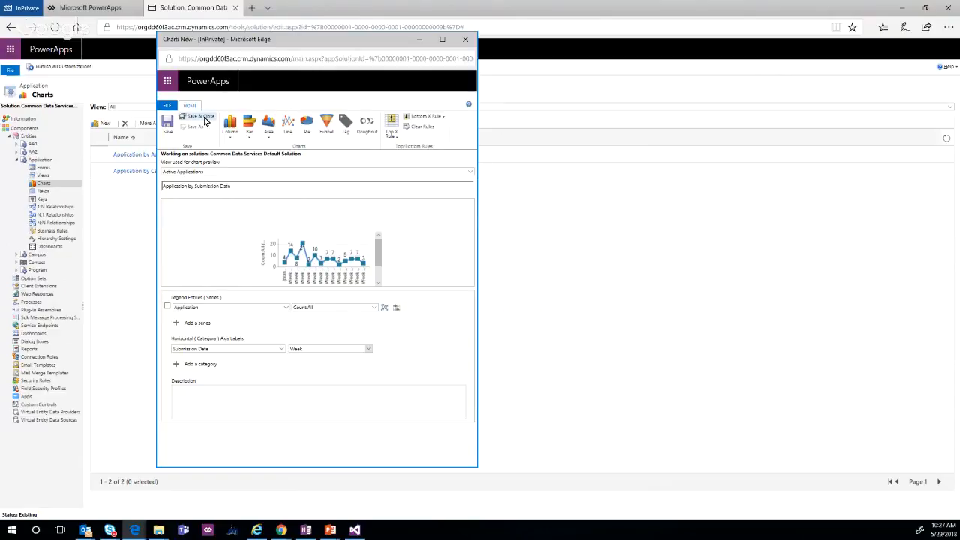
- Save and close the weekly Submission Date line chart
click(205, 121)
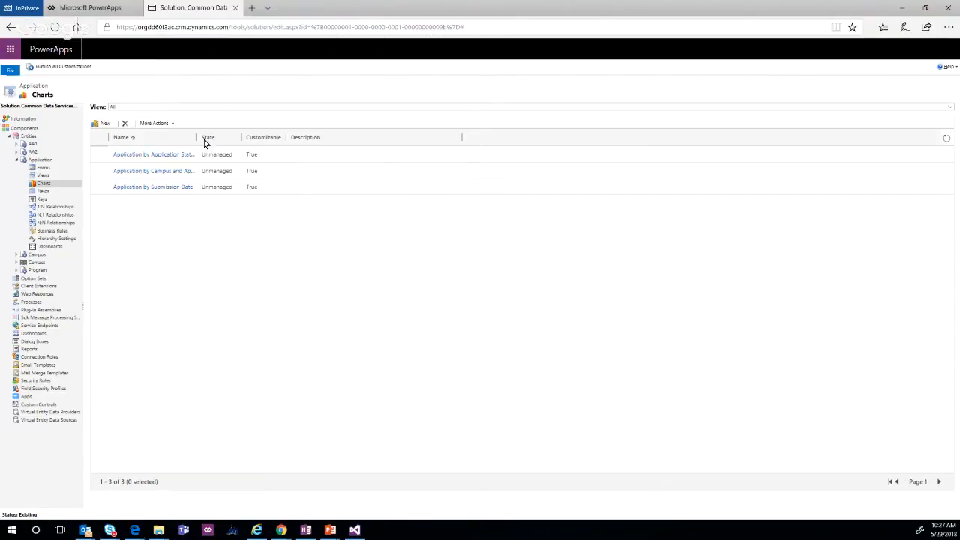
- Start another new chart for the Application entity and make it a 100% stacked bar chart
click(102, 124)
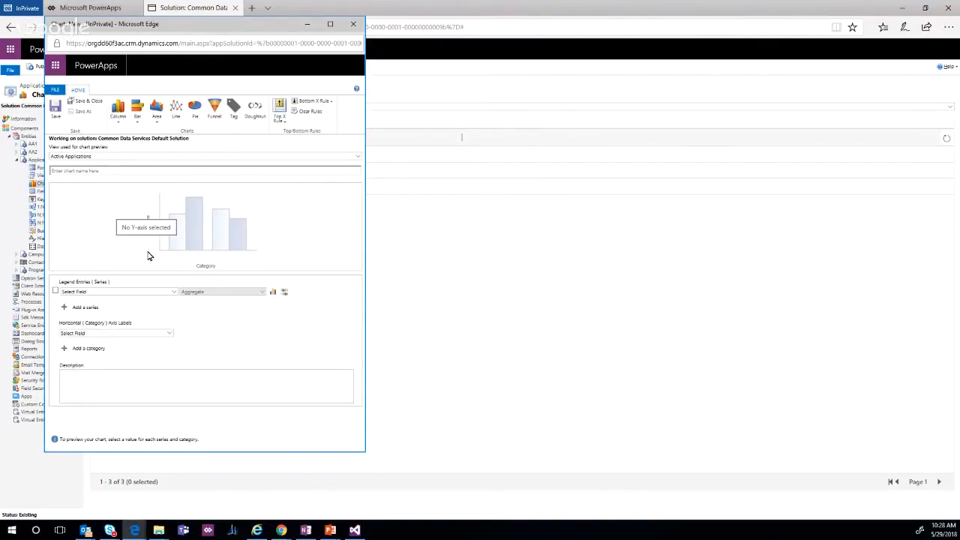
click(138, 124)
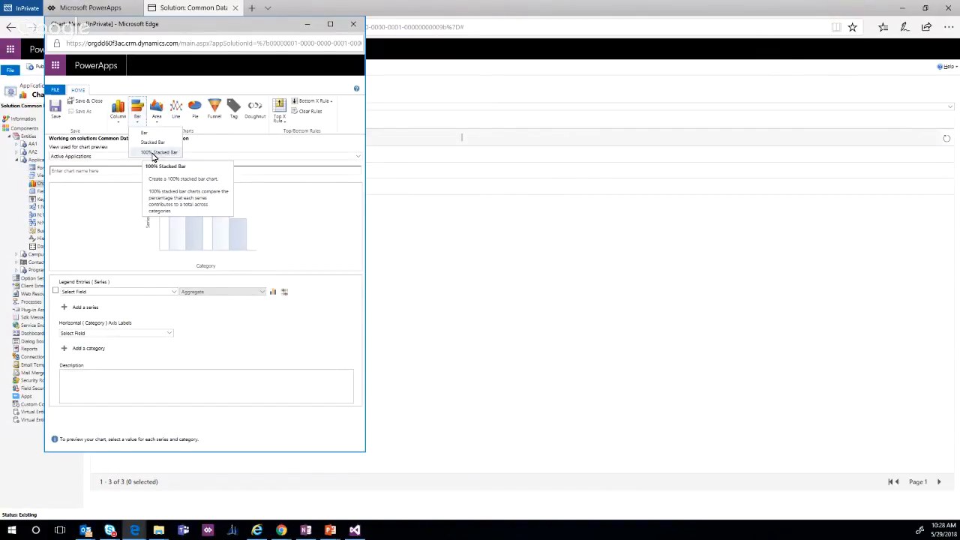
click(154, 154)
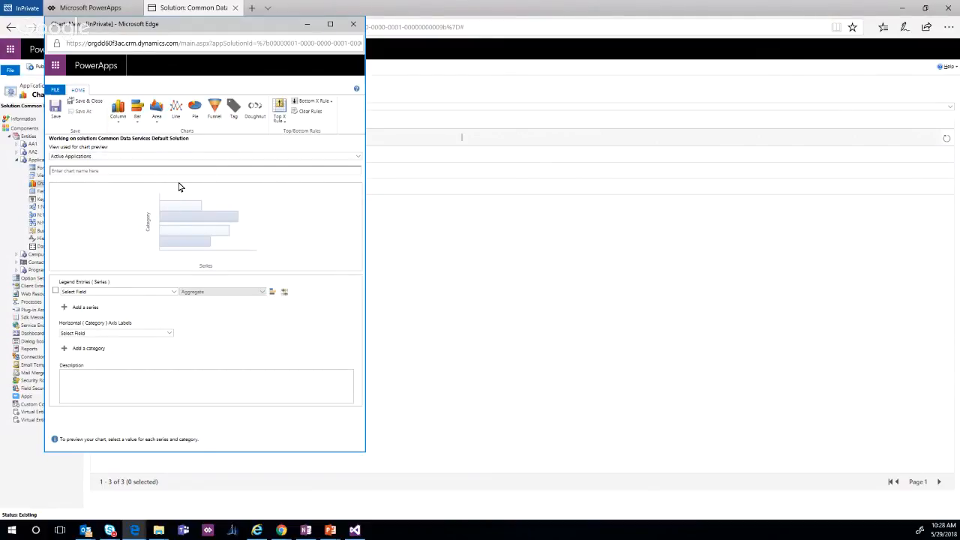
click(138, 124)
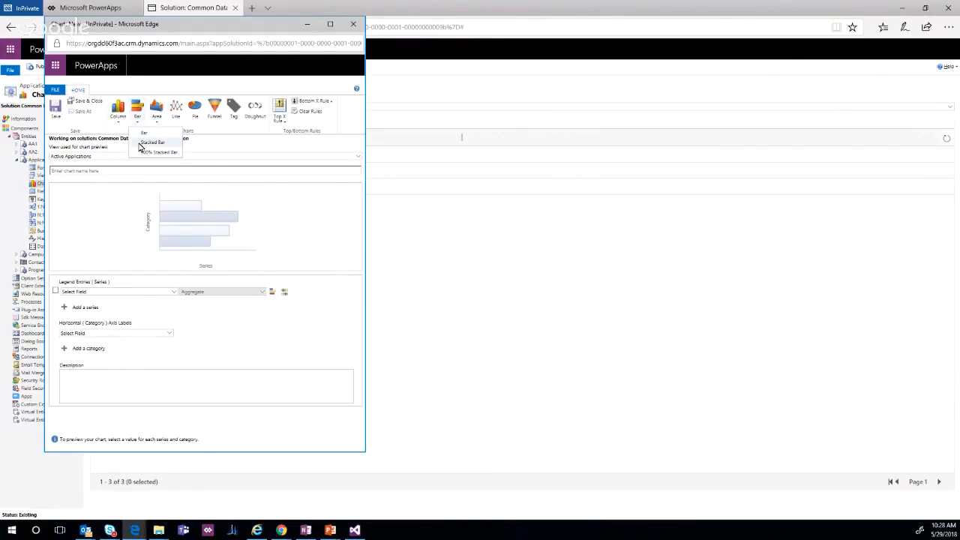
click(139, 124)
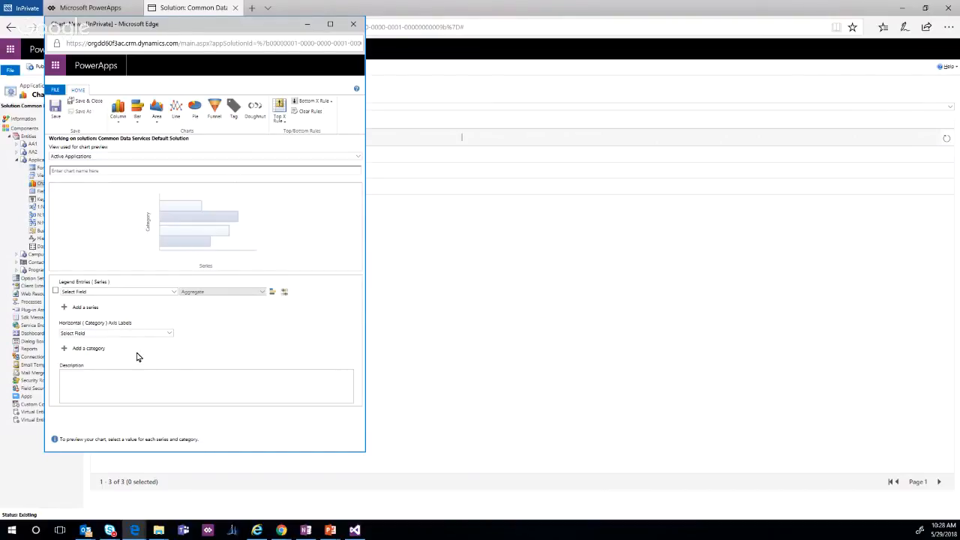
- Set the 100% stacked bar chart's series to Application, keeping the Count:All aggregate
click(153, 292)
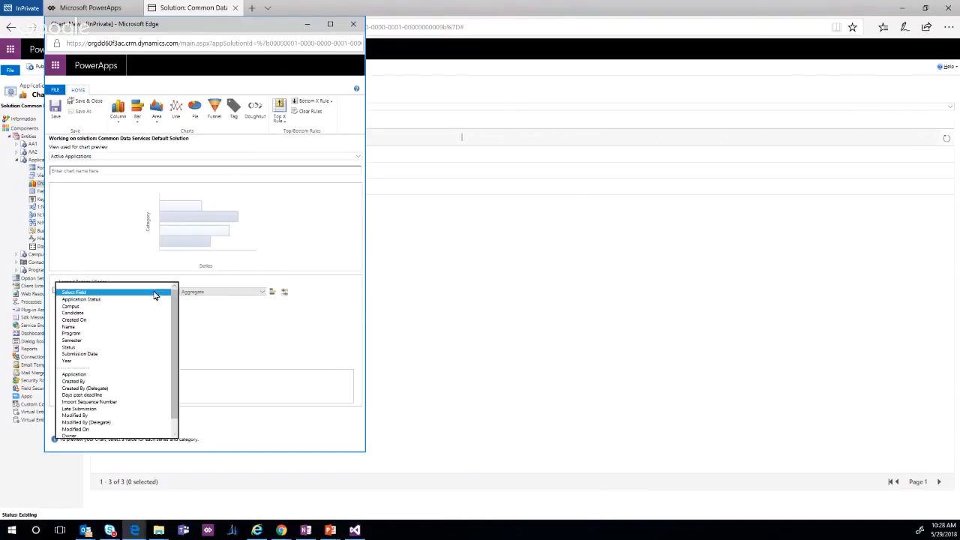
click(133, 374)
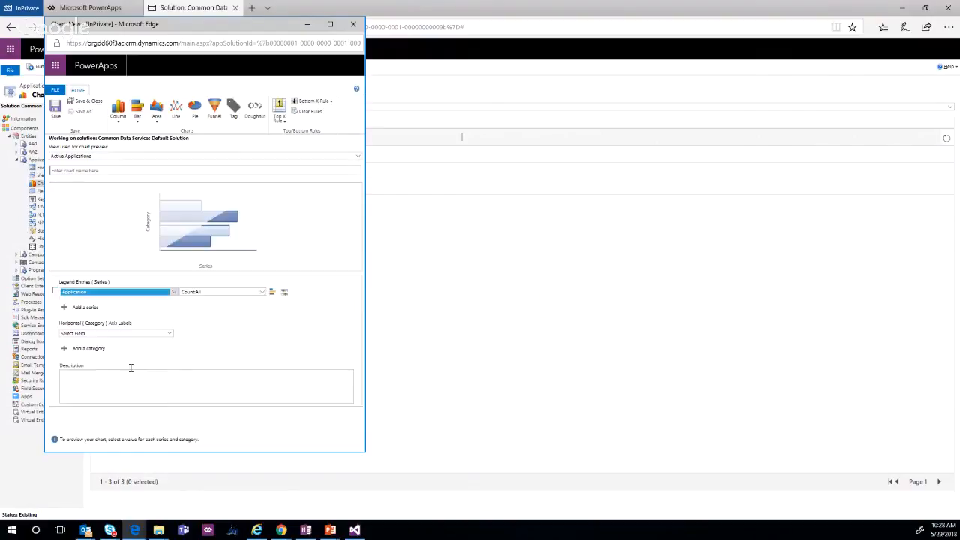
click(170, 333)
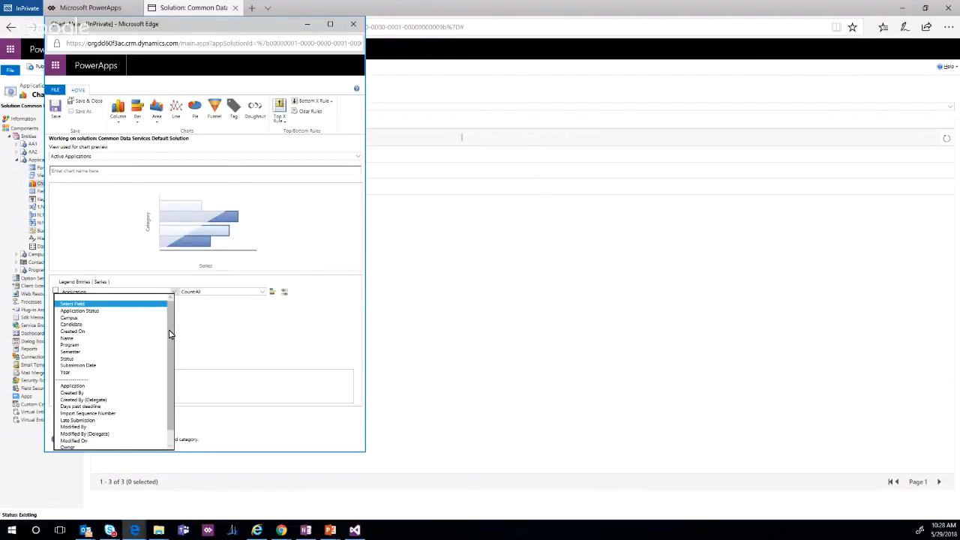
click(250, 346)
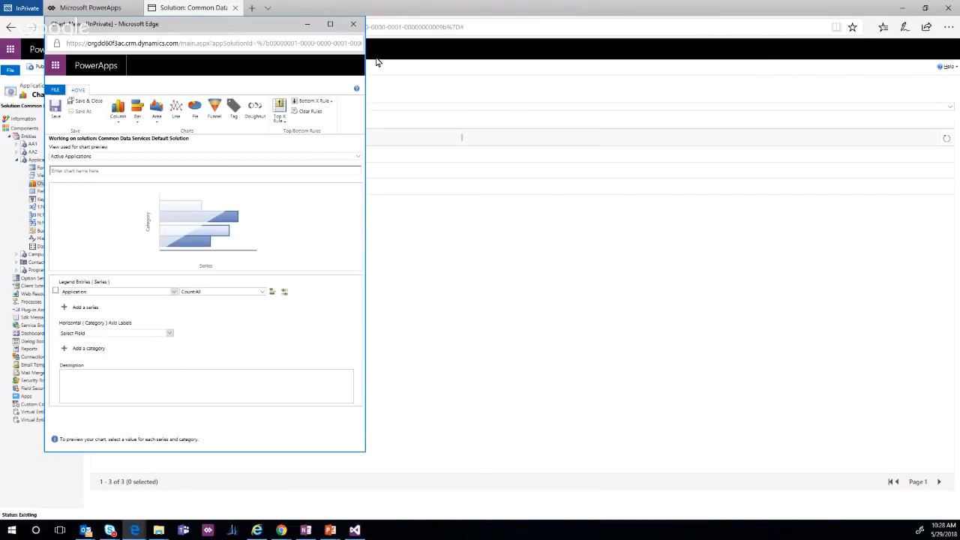
- Enlarge the new chart's window slightly and move it clear of the solution's component list
click(331, 27)
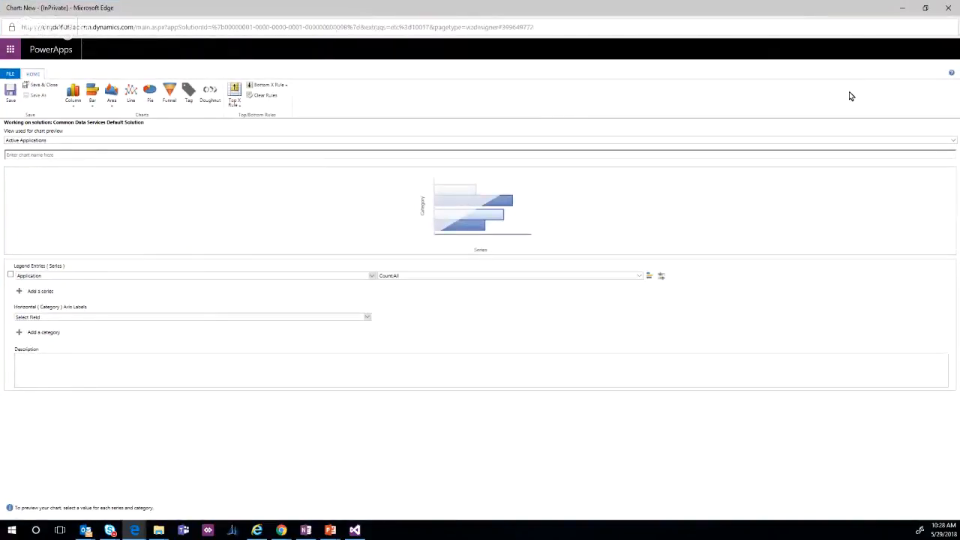
click(918, 10)
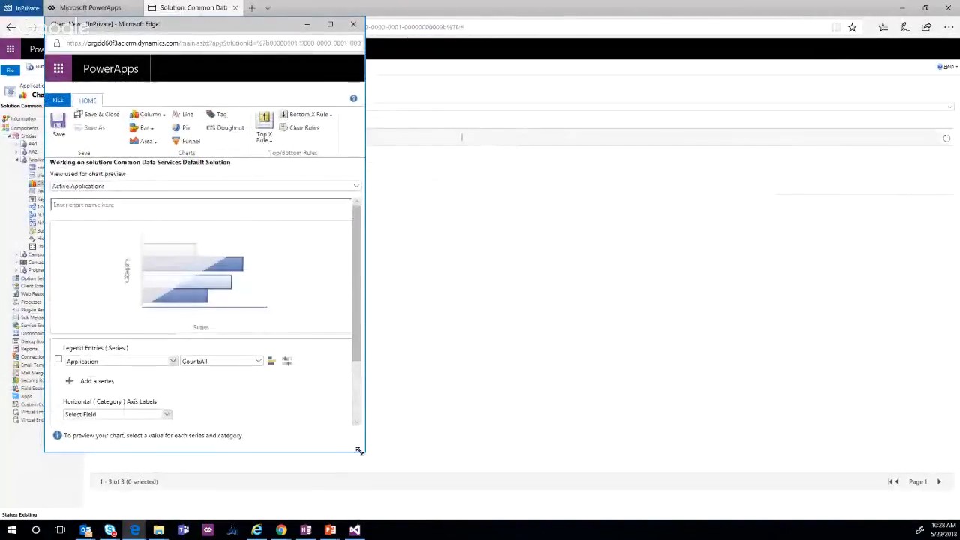
drag(359, 450, 424, 470)
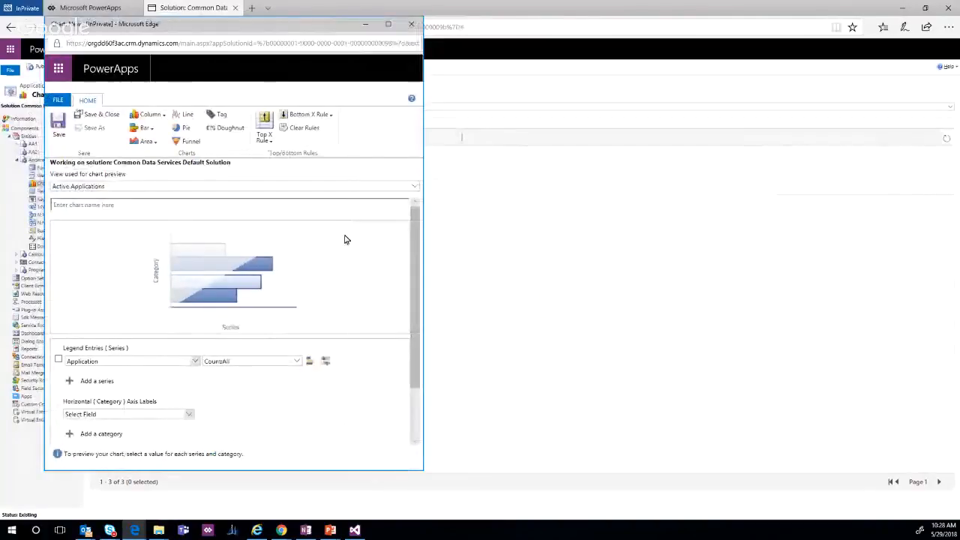
drag(309, 25, 393, 26)
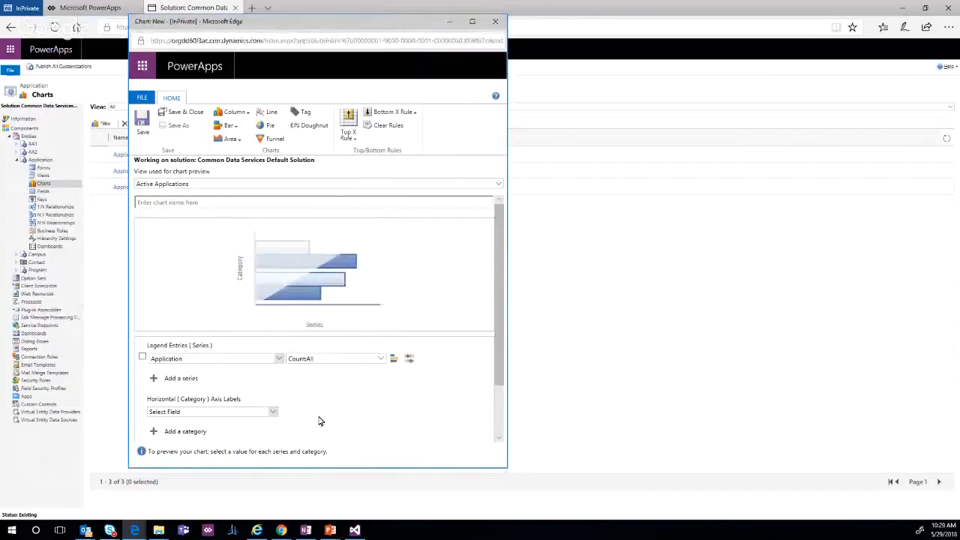
- Categorize the 100% stacked bar chart by Semester, add Application Status as the second category, and examine the bars and legend in the preview
click(273, 414)
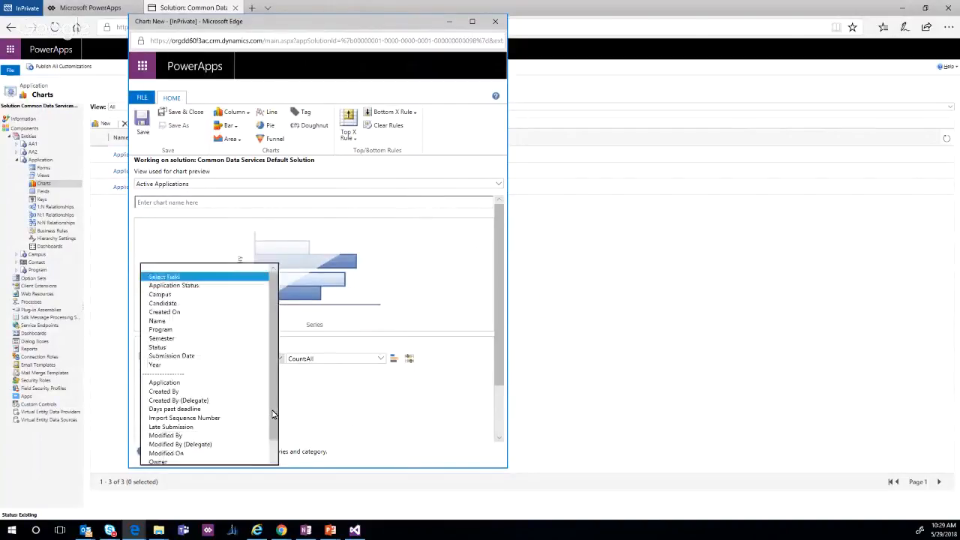
click(220, 338)
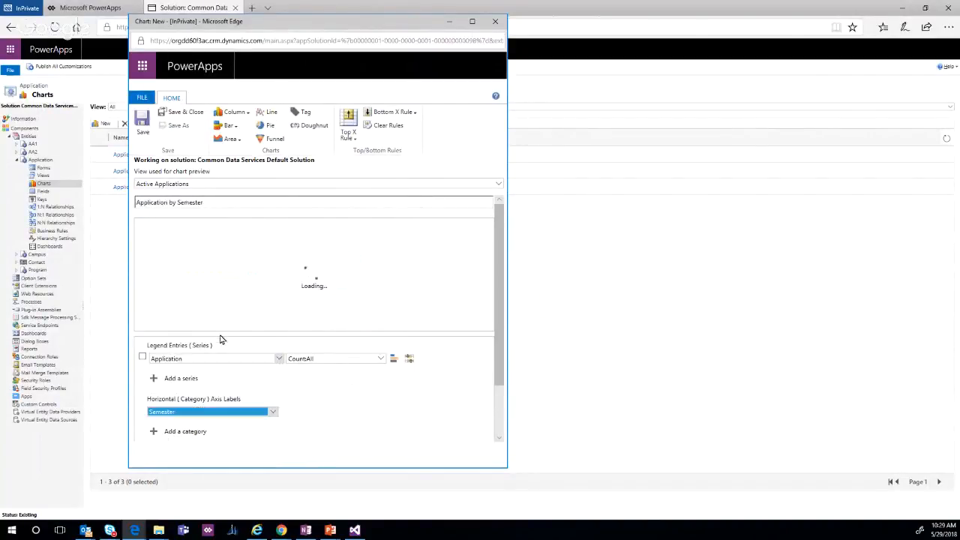
click(198, 433)
click(274, 428)
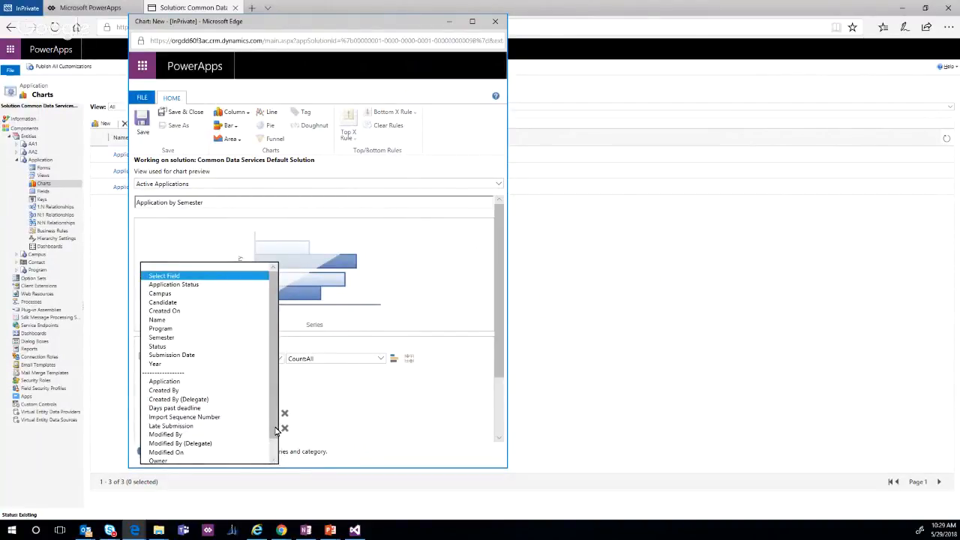
click(232, 285)
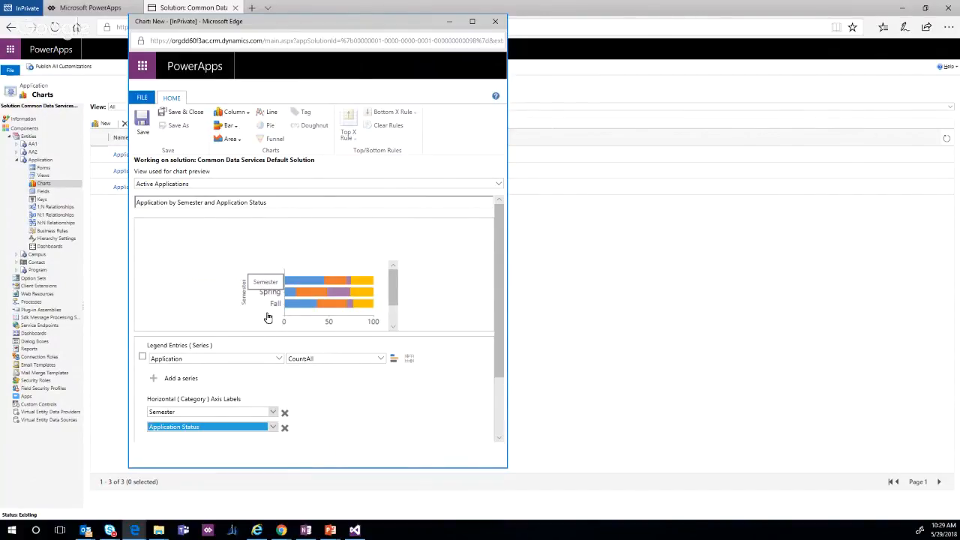
scroll(391, 315, down, 2)
drag(391, 315, 391, 318)
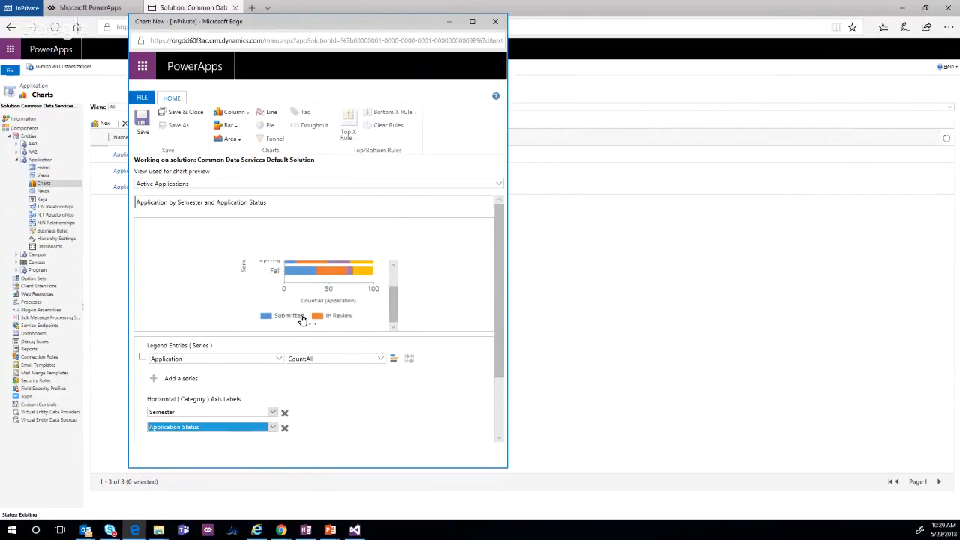
drag(393, 318, 396, 295)
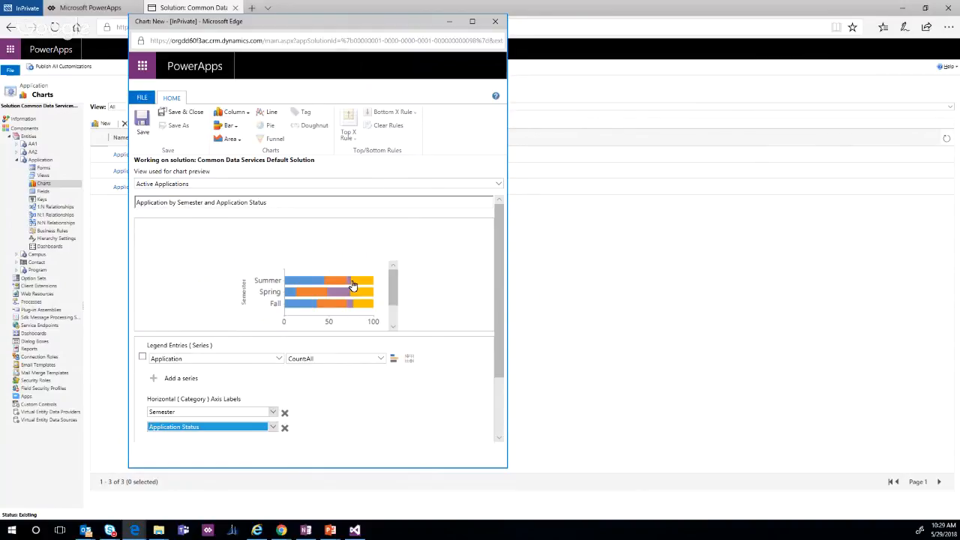
mouse_move(353, 285)
scroll(438, 390, down, 1)
scroll(435, 390, up, 1)
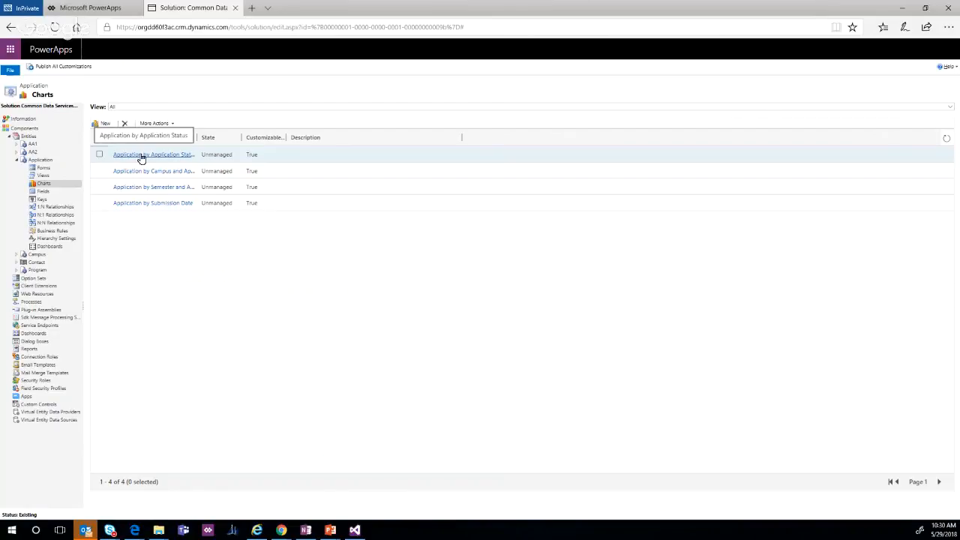
- Export the Application by Semester and Application Status chart and open the exported XML file in Visual Studio
click(96, 189)
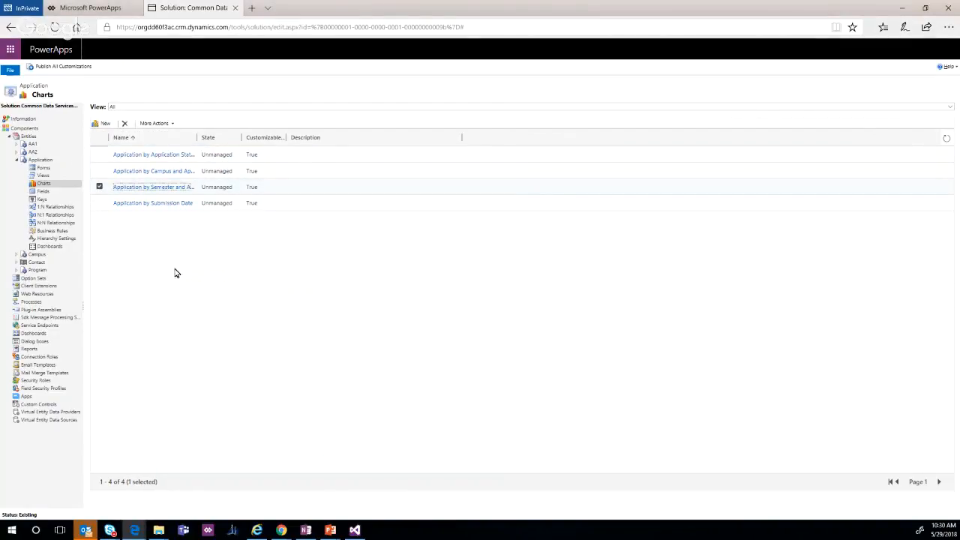
click(168, 124)
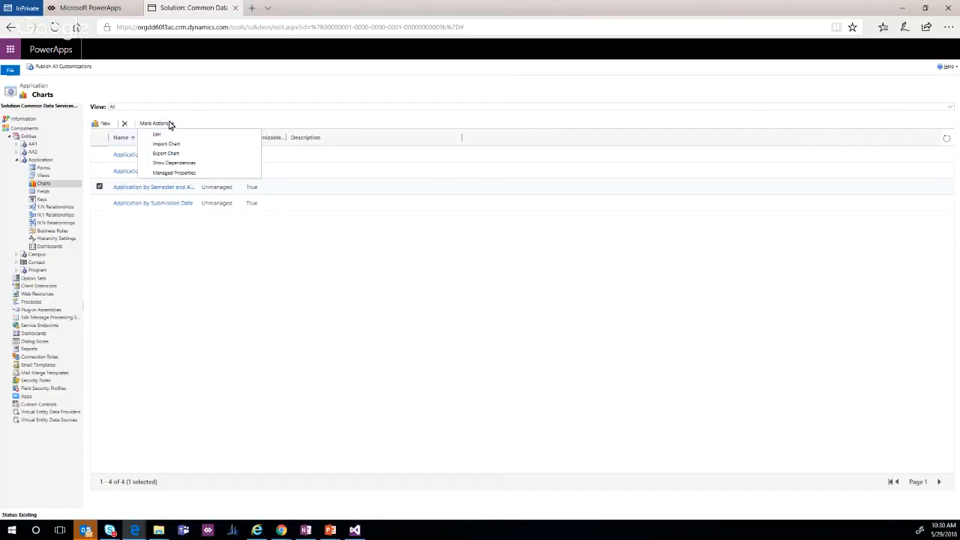
click(167, 154)
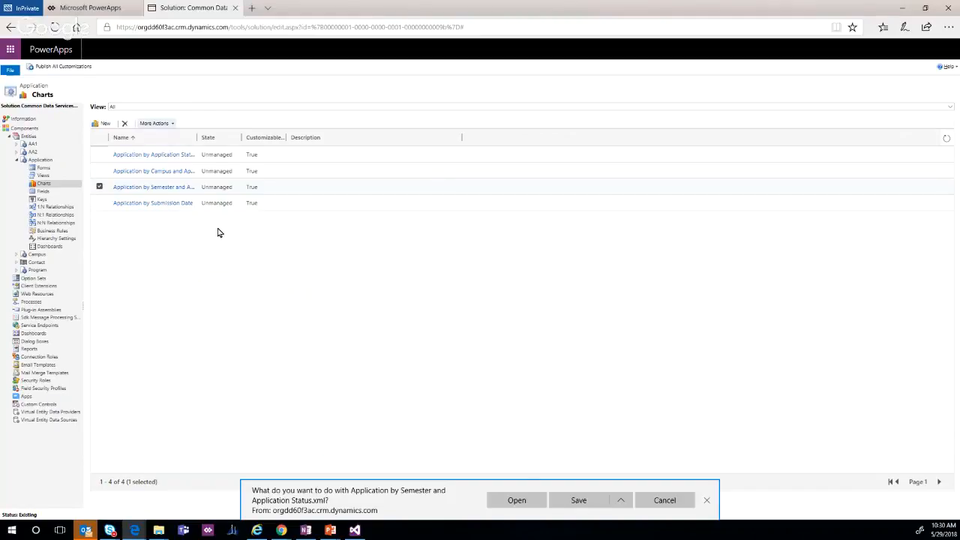
click(518, 502)
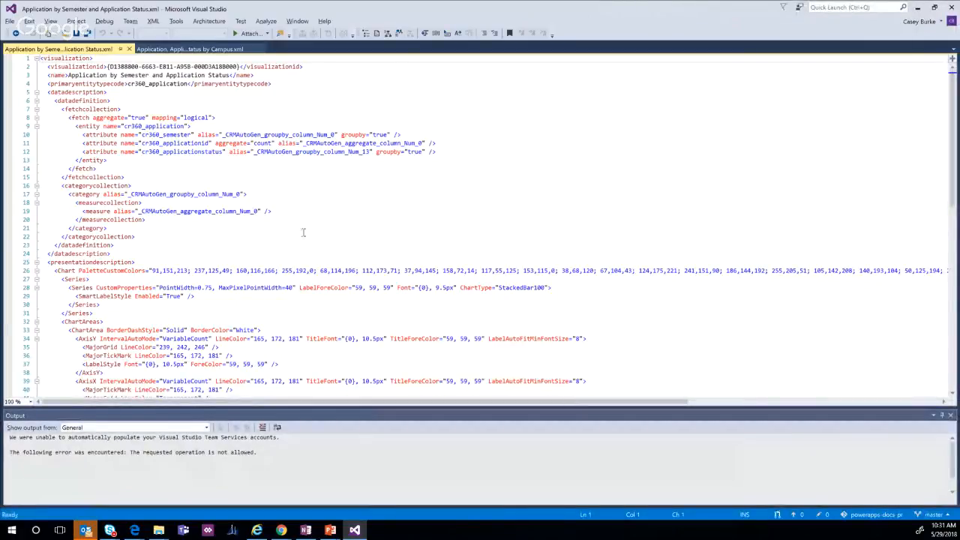
- Review the exported chart XML and search for "series" to locate the Series element that holds the StackedBar100 chart type
scroll(278, 241, down, 5)
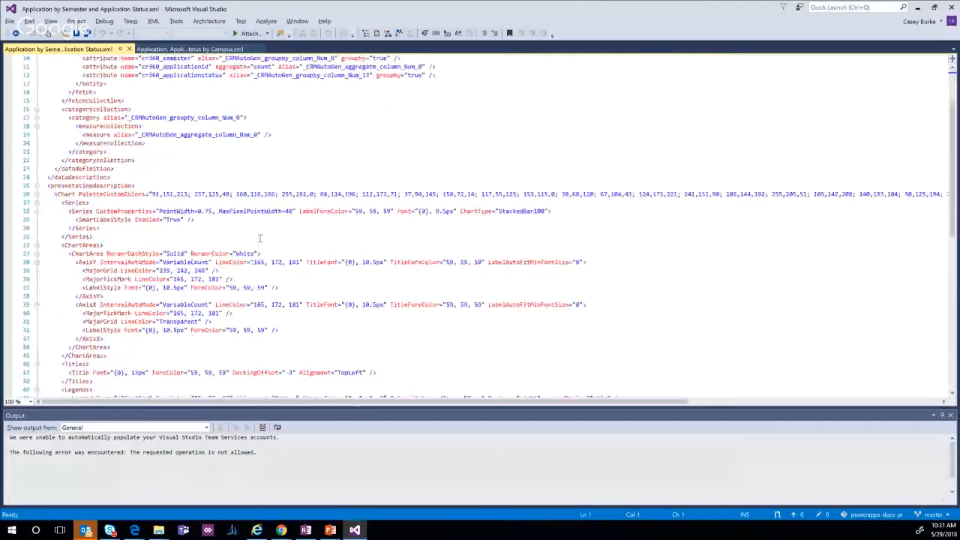
scroll(255, 242, down, 3)
scroll(255, 244, up, 4)
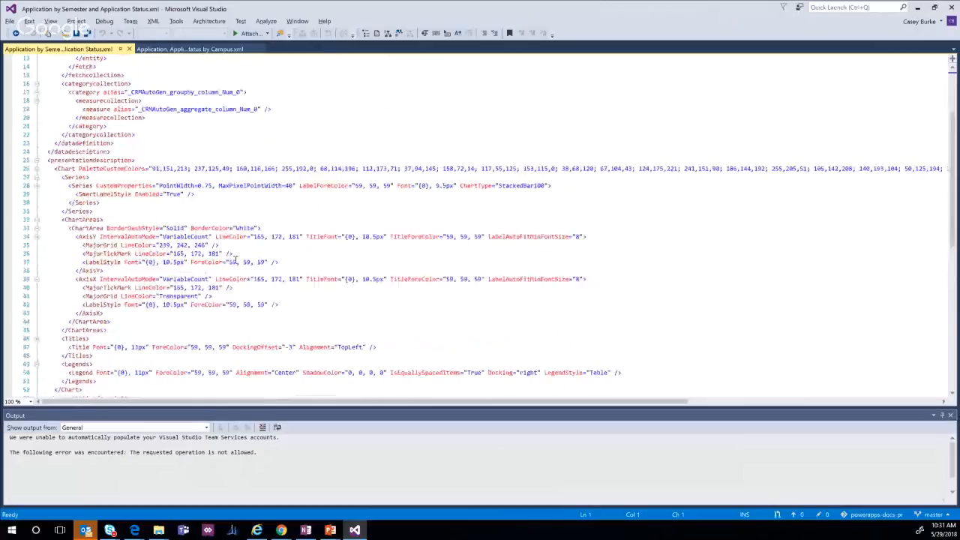
scroll(236, 272, up, 2)
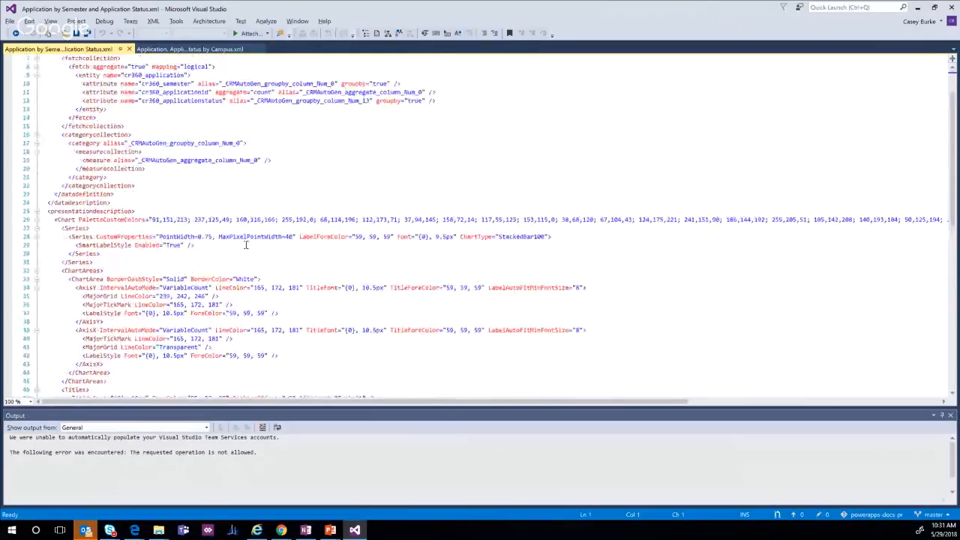
scroll(120, 216, up, 1)
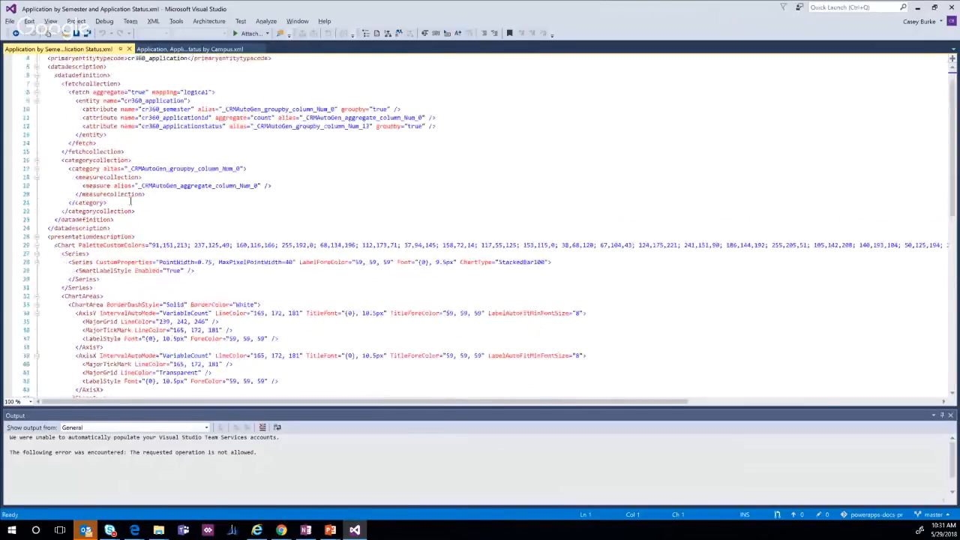
scroll(137, 157, up, 1)
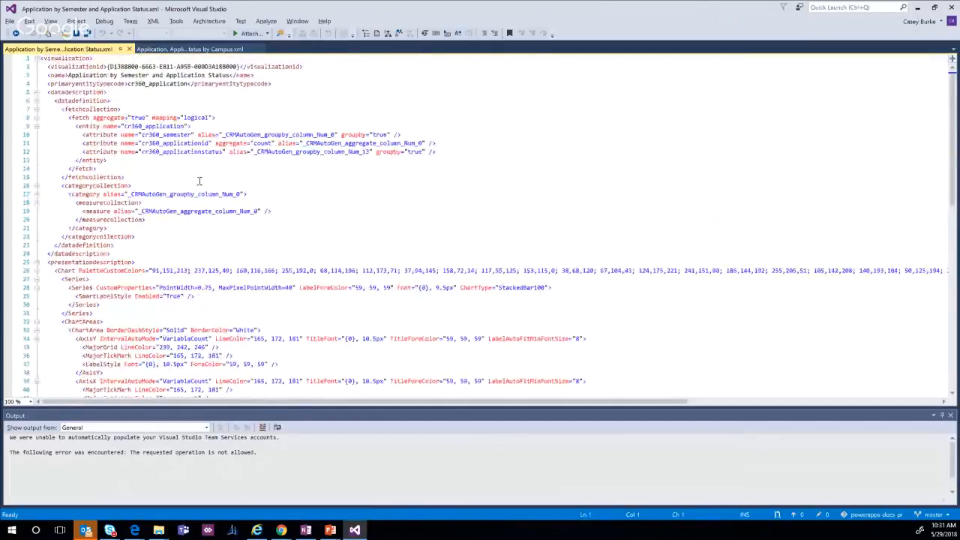
key(ctrl+f)
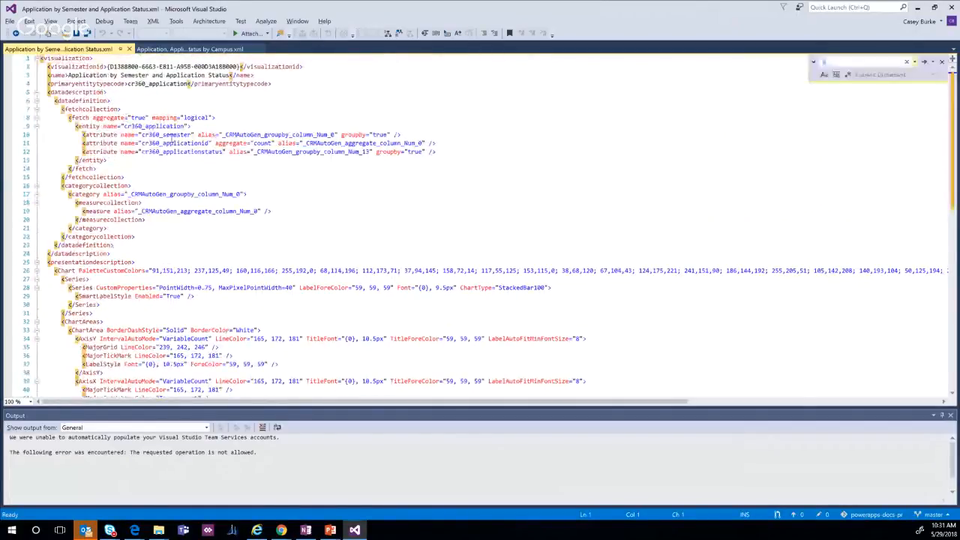
text(series)
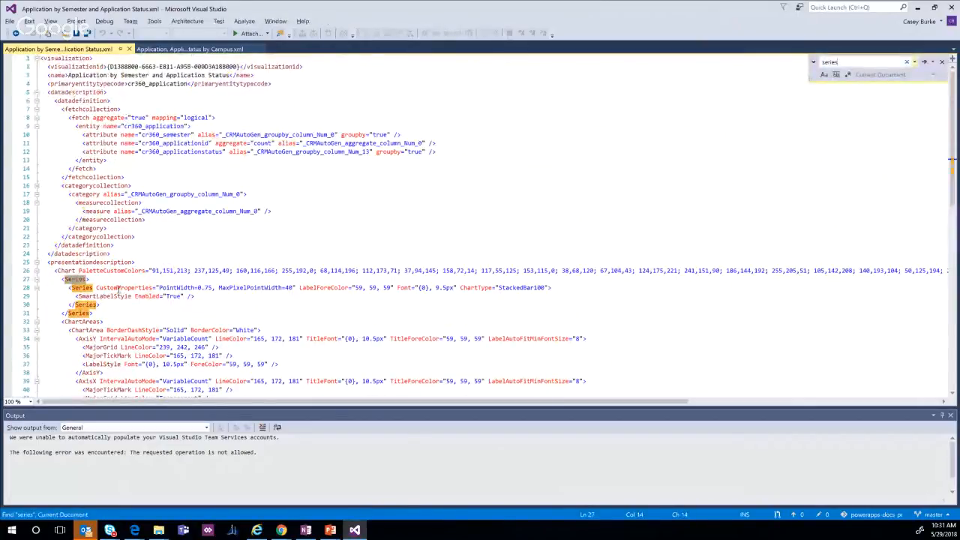
drag(73, 288, 511, 281)
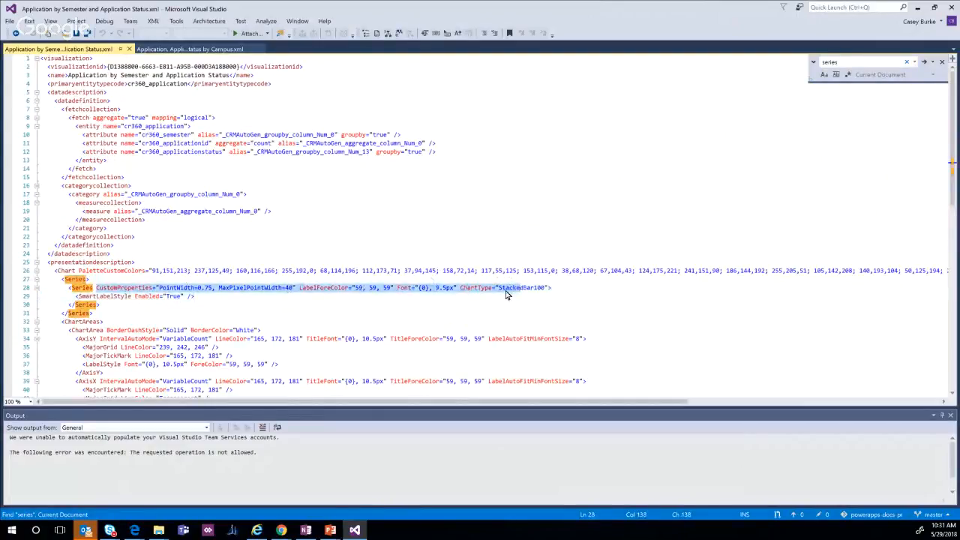
click(498, 288)
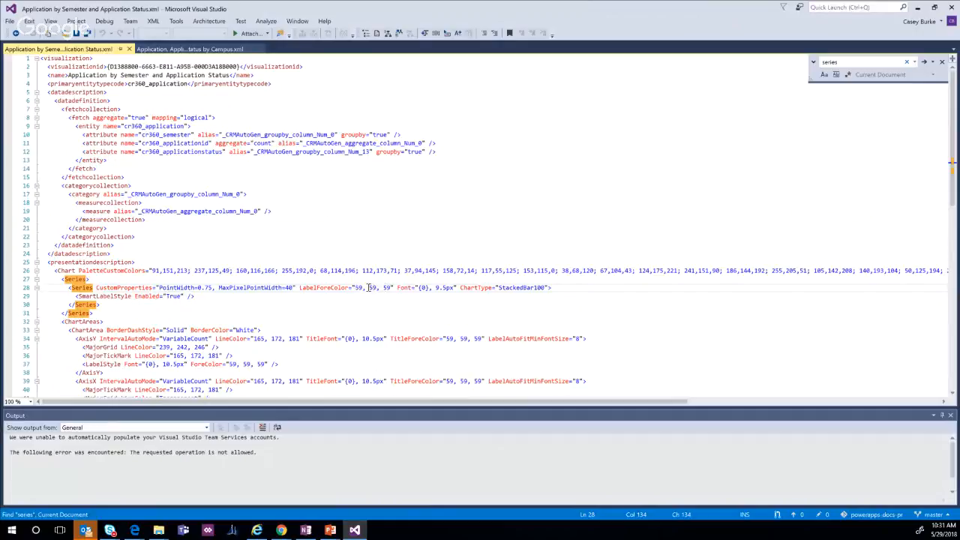
- Add the attribute IsValueShownAsLabel="True" after the ChartType attribute of the Series element
click(537, 288)
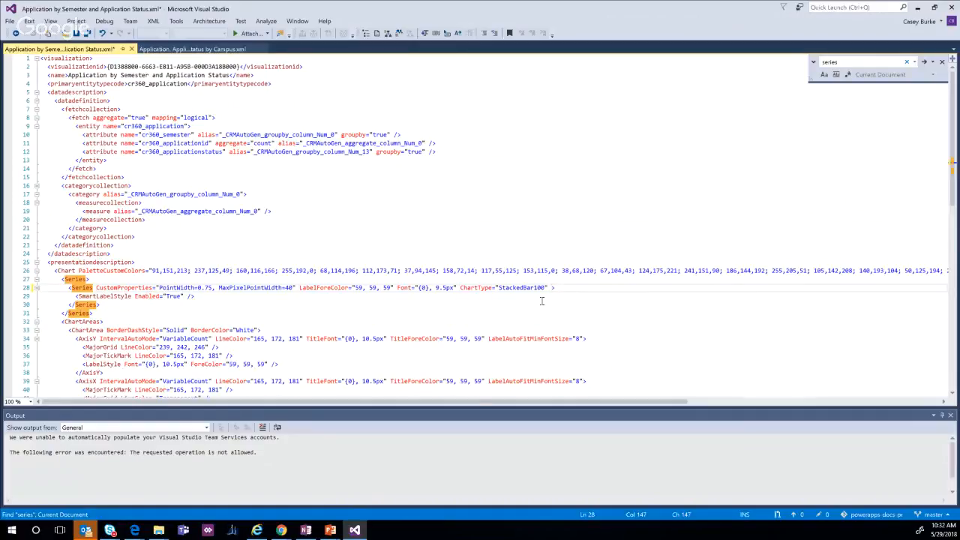
text(IsValueShownAsLabel=""True)
key(BackSpace)
- Switch back to the browser, open the Application by Semester and Application Status chart to examine its bars, and close it
click(920, 7)
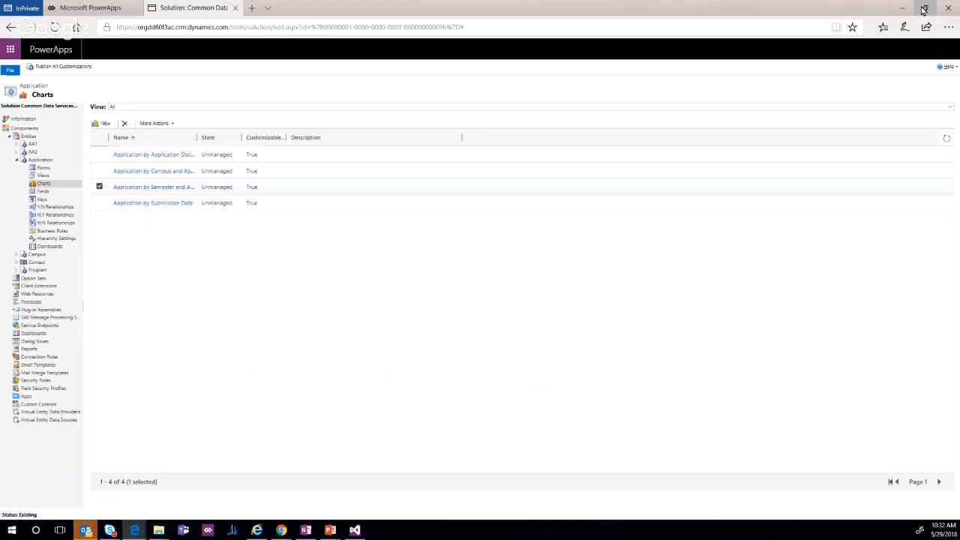
click(167, 189)
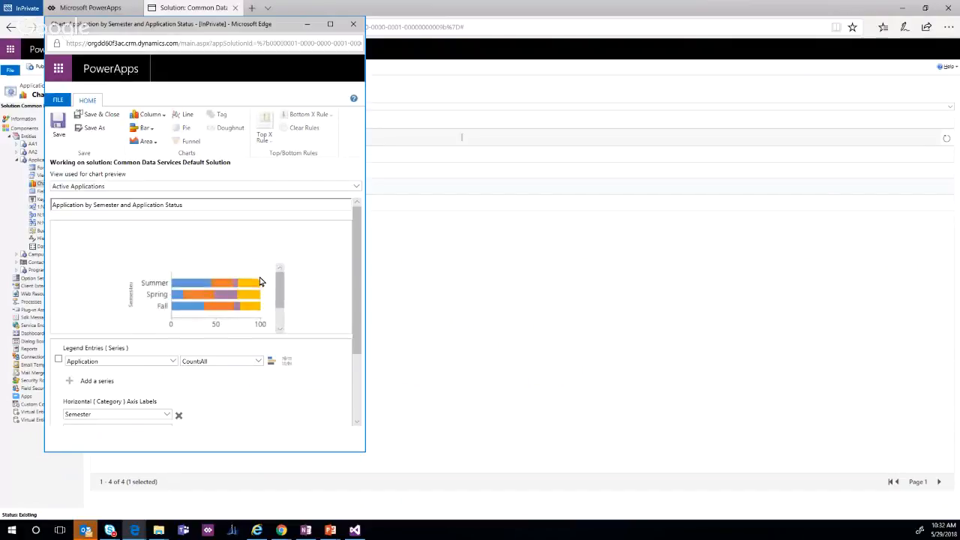
mouse_move(218, 287)
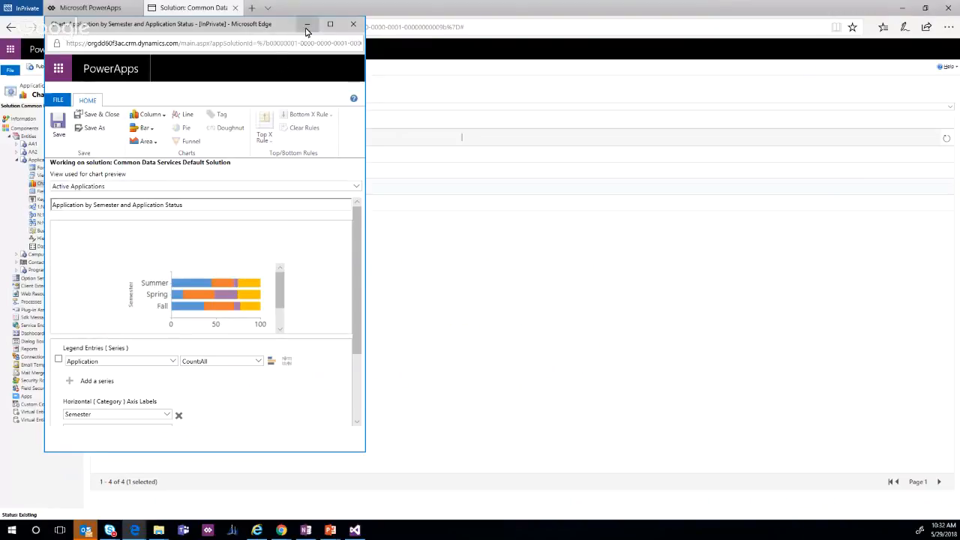
click(353, 24)
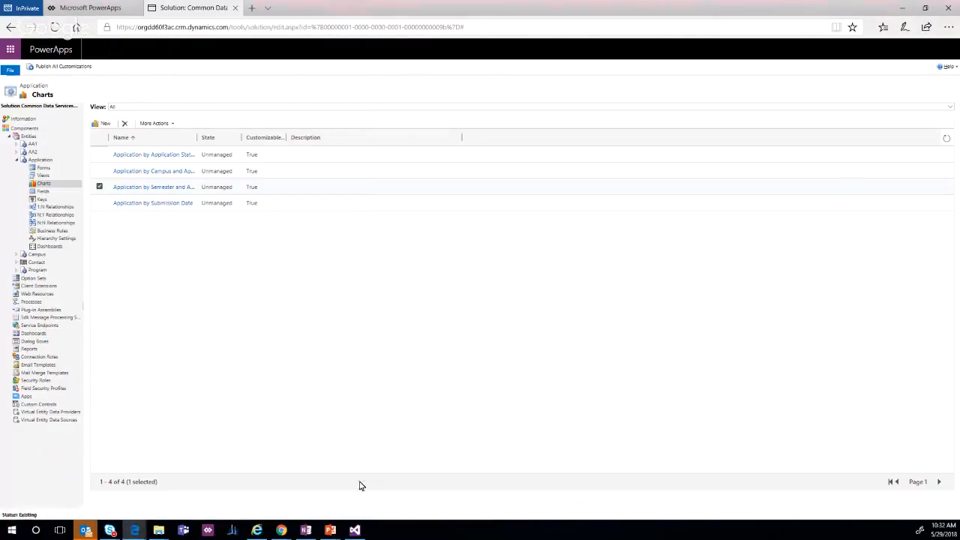
- In Visual Studio, add a LabelFormat attribute with the percent format #.00' %' to the Series element, and return to the browser's chart list
click(356, 531)
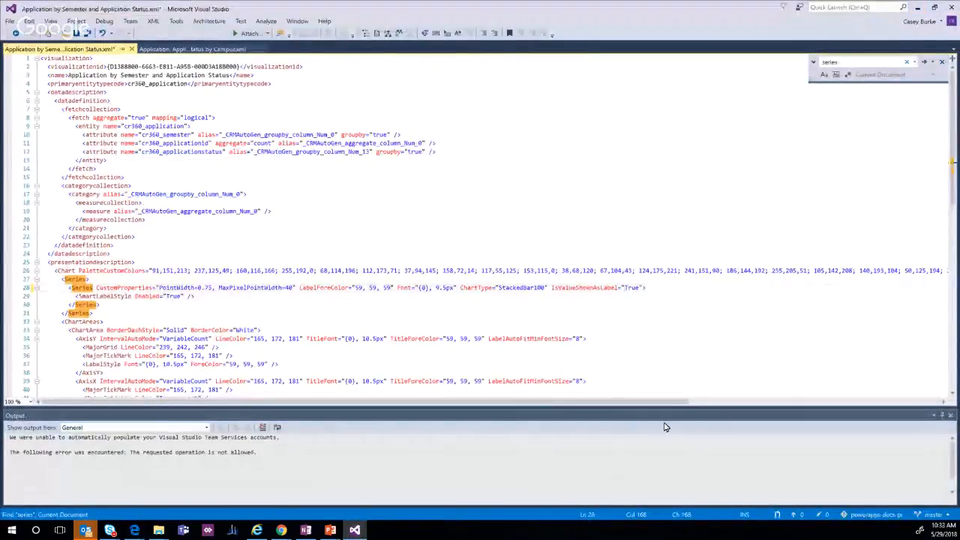
click(643, 288)
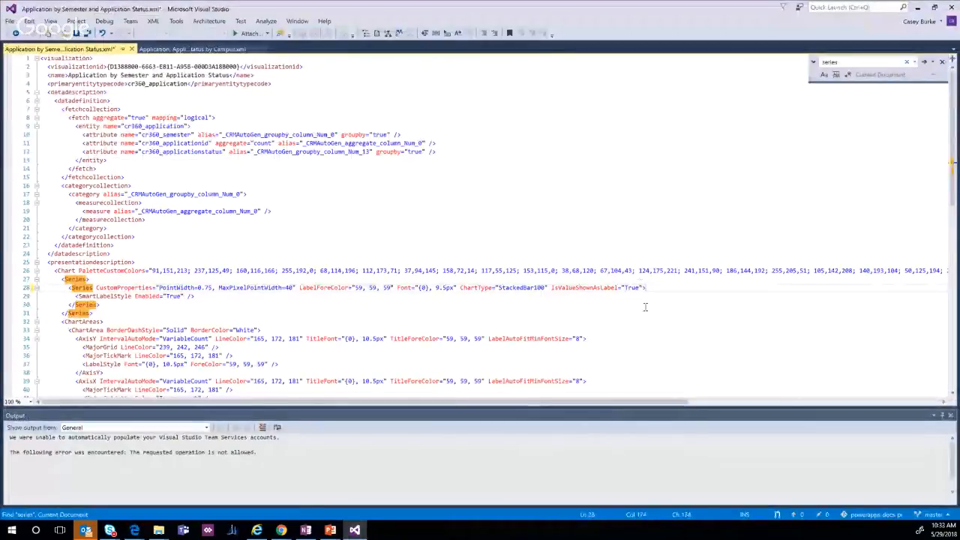
key(Left)
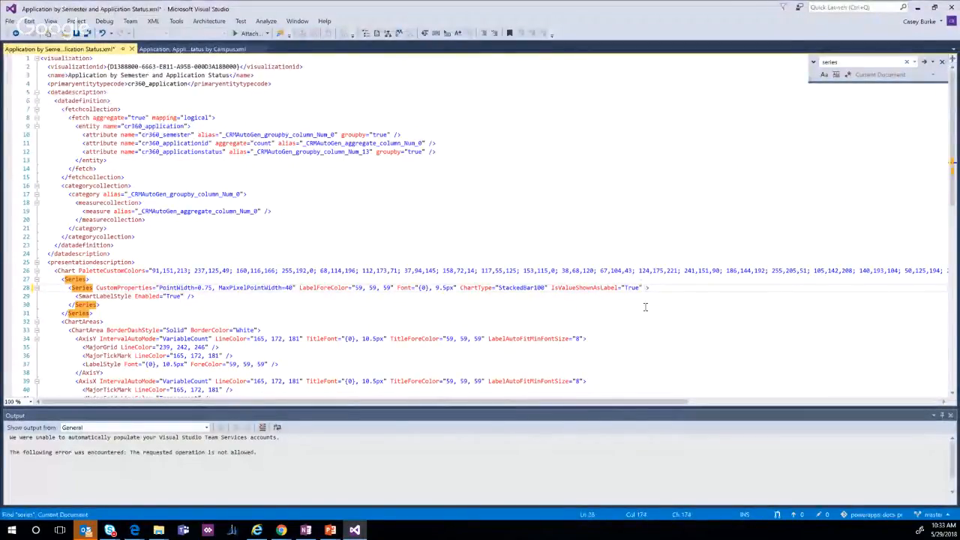
text(LabelFormat)
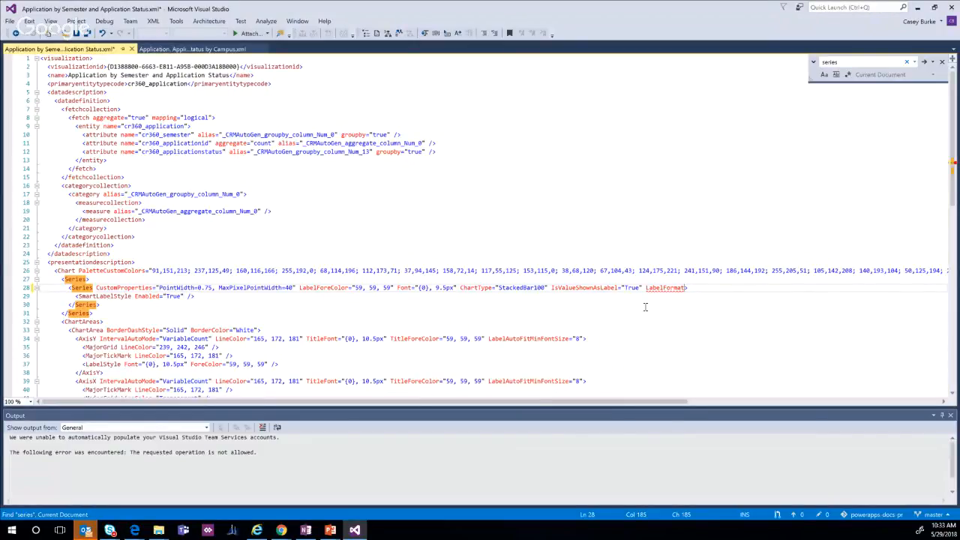
text(=""#.00' %')
key(BackSpace)
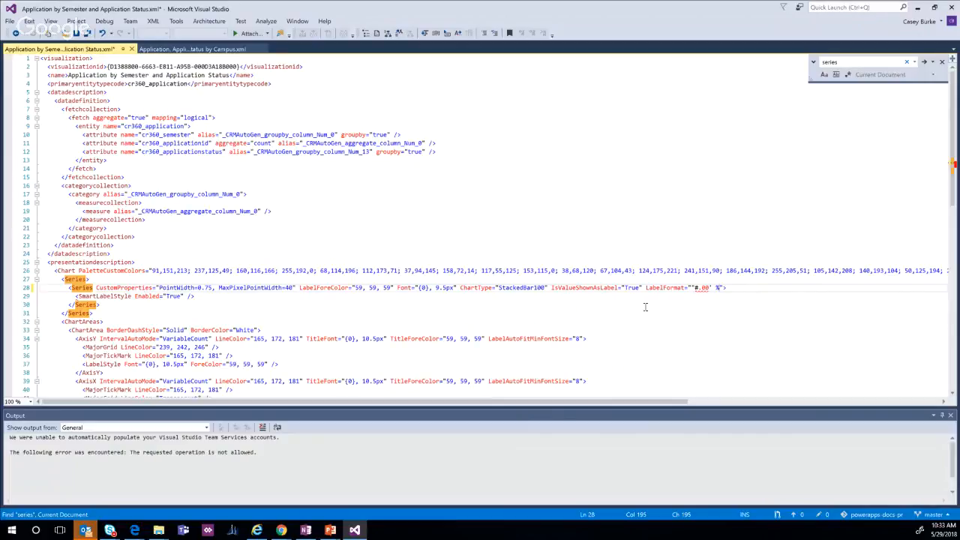
key(Left)
key(Left)
key(BackSpace)
key(Right)
key(Right)
key(Right)
key(Right)
click(918, 9)
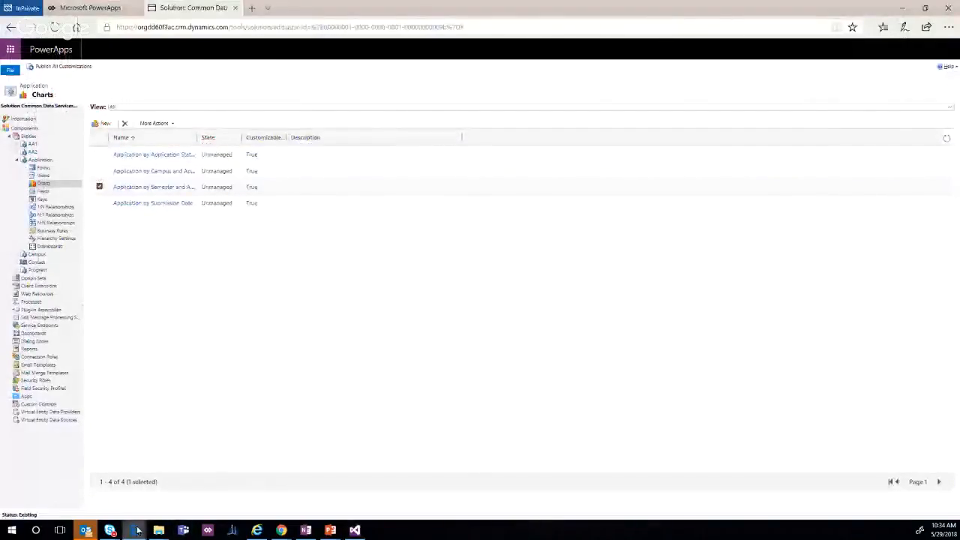
- Open the Application by Semester and Application Status chart and examine the stacked bars' tooltips and legend
mouse_move(136, 531)
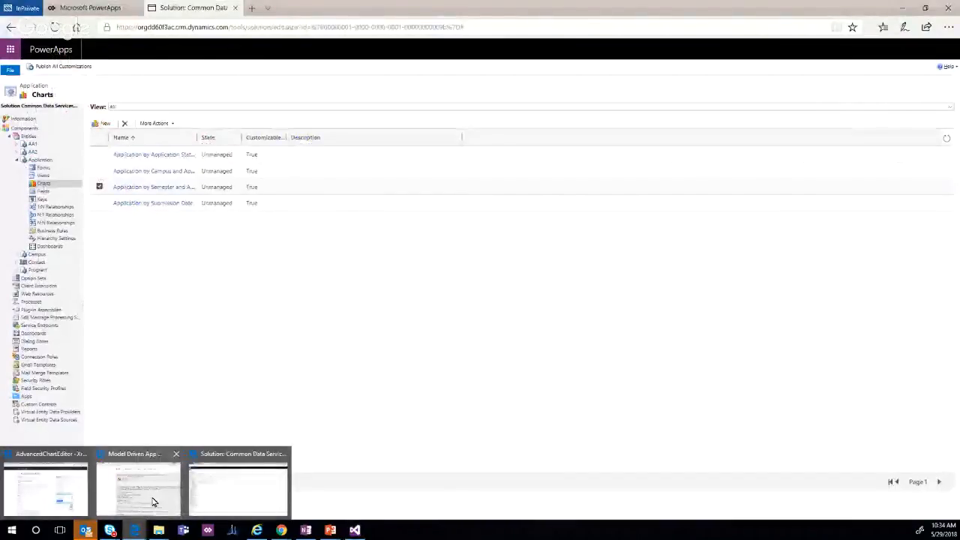
click(220, 501)
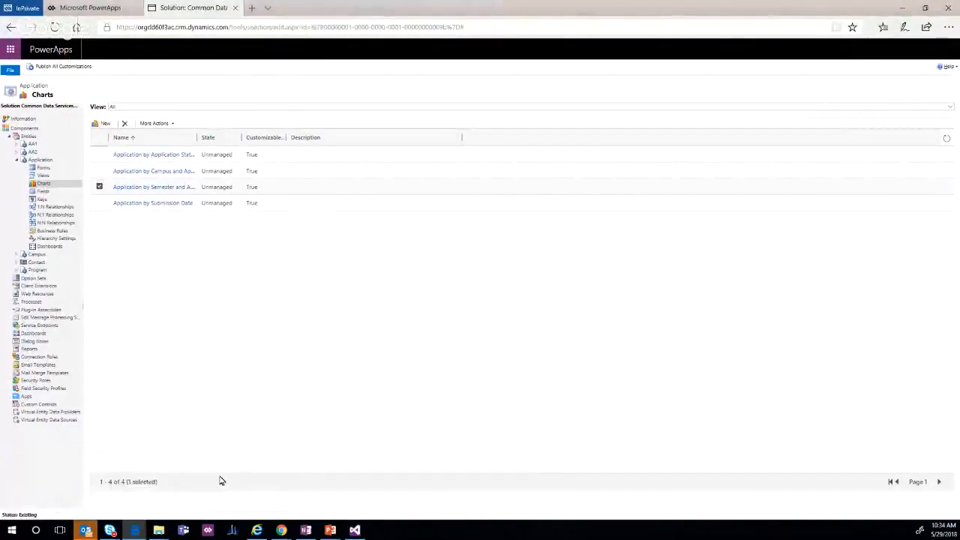
click(142, 189)
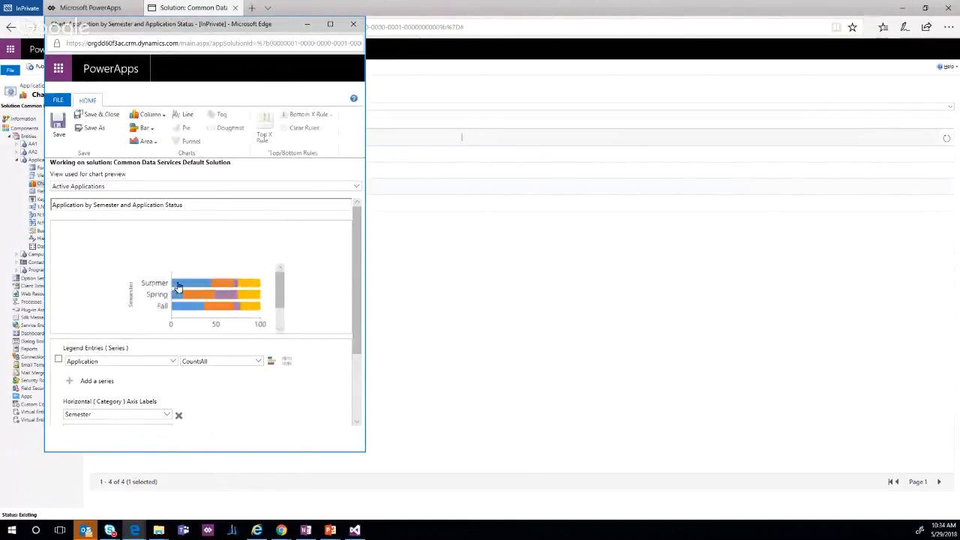
scroll(181, 288, down, 1)
scroll(169, 315, up, 1)
scroll(184, 318, down, 1)
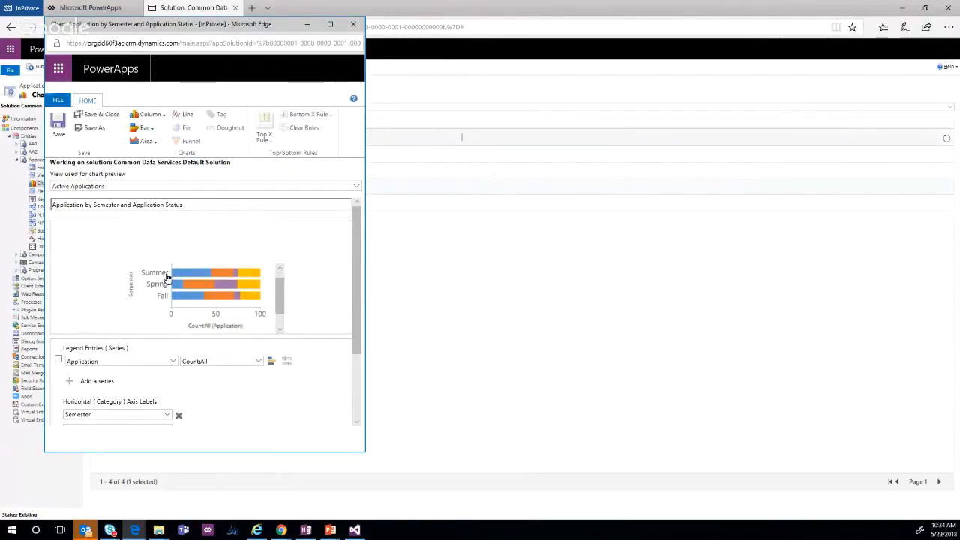
mouse_move(184, 277)
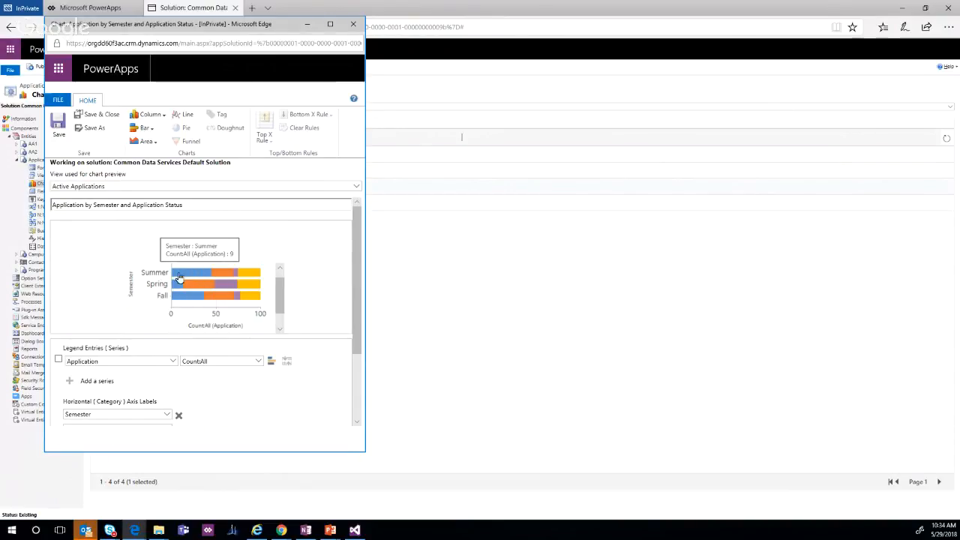
mouse_move(187, 301)
scroll(189, 302, down, 2)
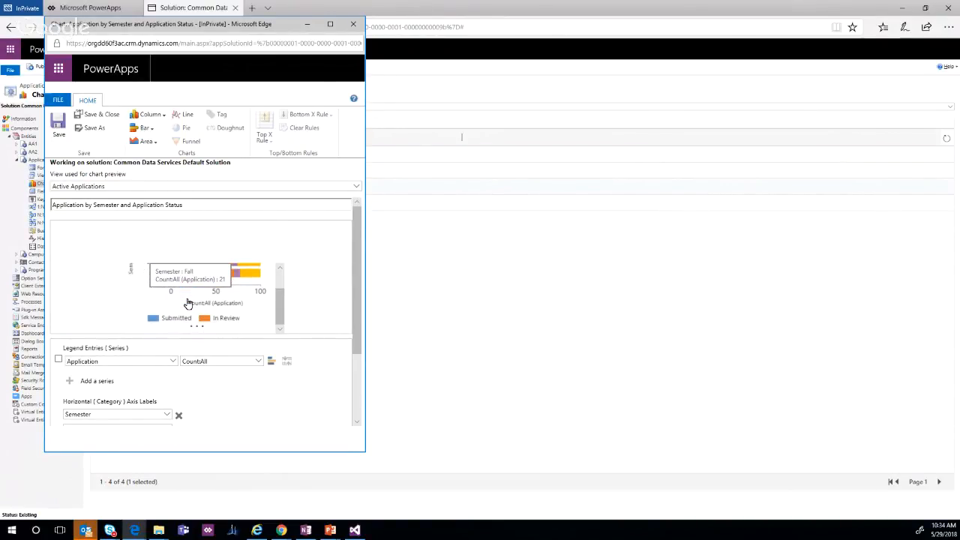
scroll(188, 303, up, 2)
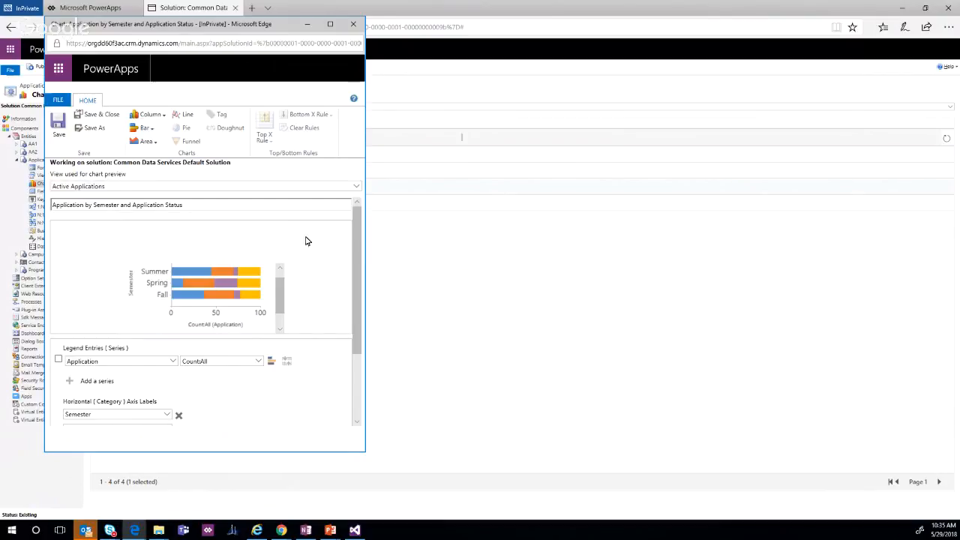
- Switch to Visual Studio, save the edited chart XML, copy the file's full path, and minimize Visual Studio
click(354, 531)
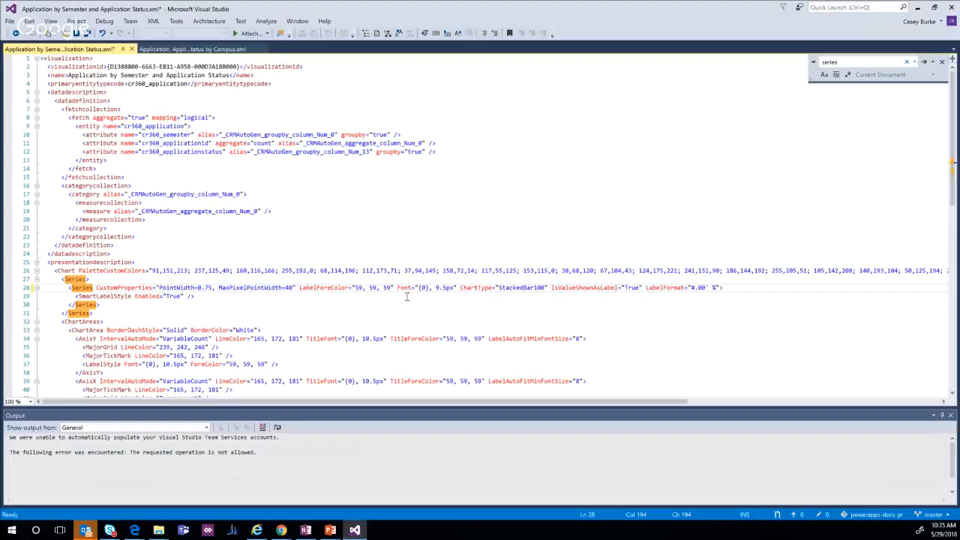
key(ctrl+s)
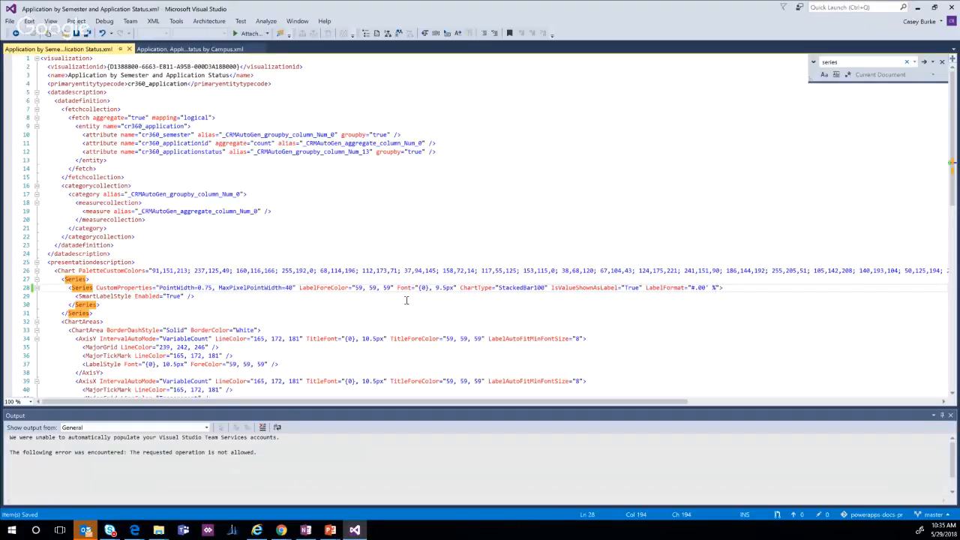
right_click(88, 52)
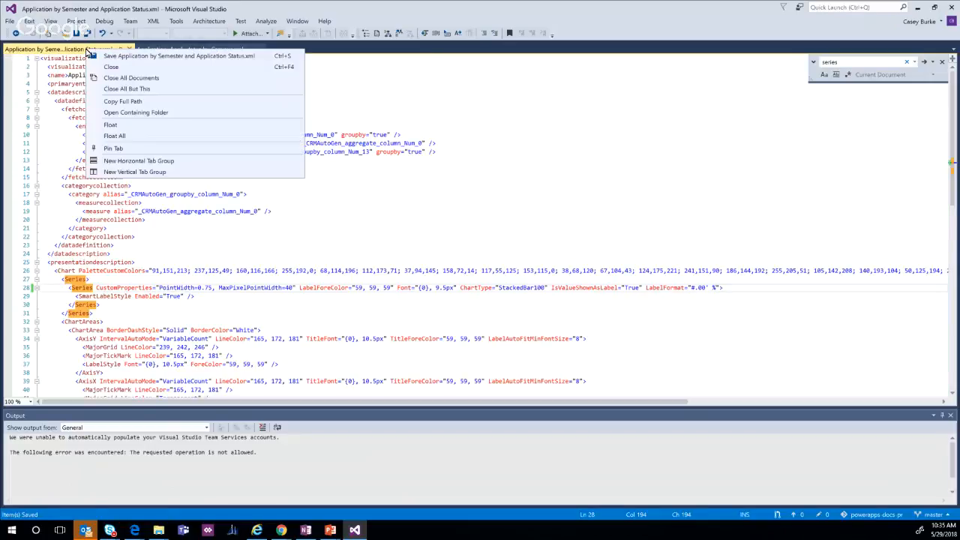
click(140, 101)
click(917, 8)
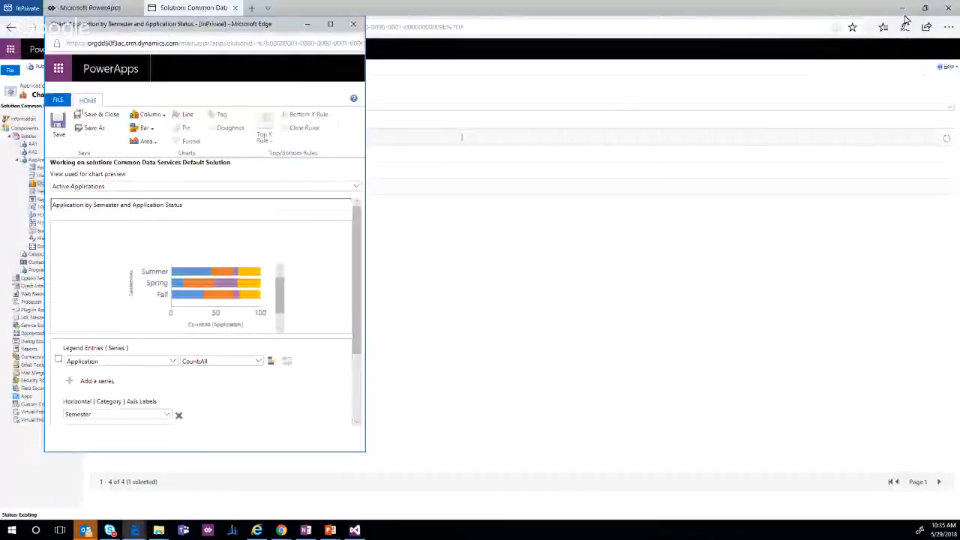
- Close the chart preview window and start importing a chart for the Application entity
click(353, 23)
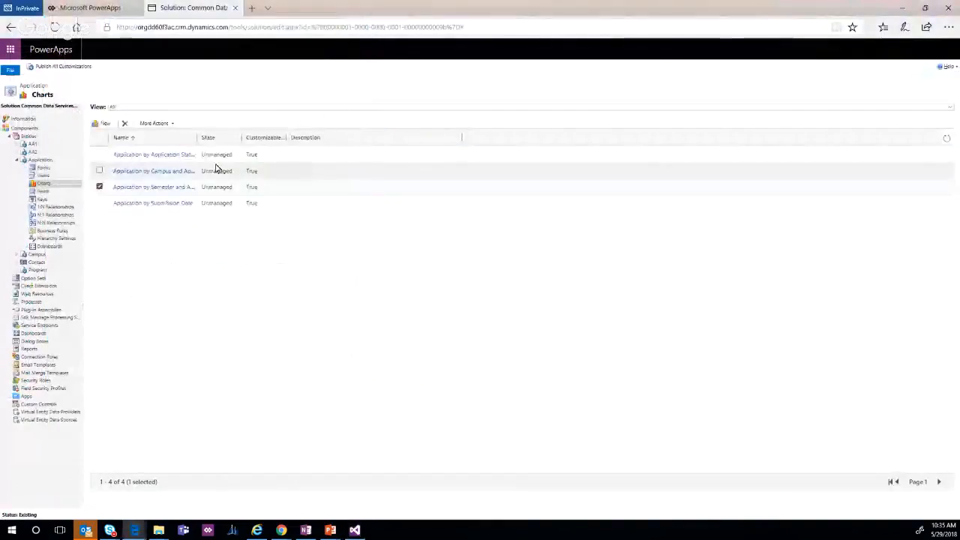
click(158, 123)
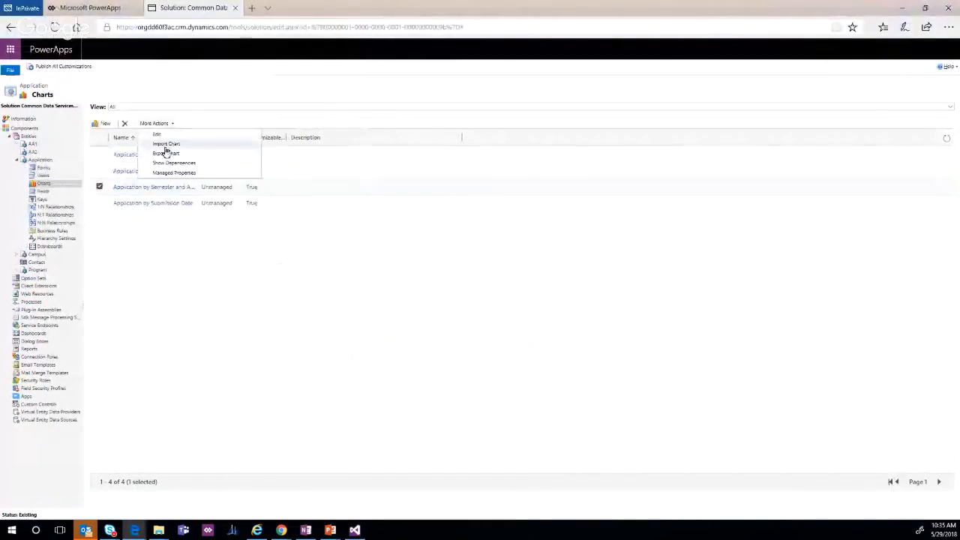
click(165, 151)
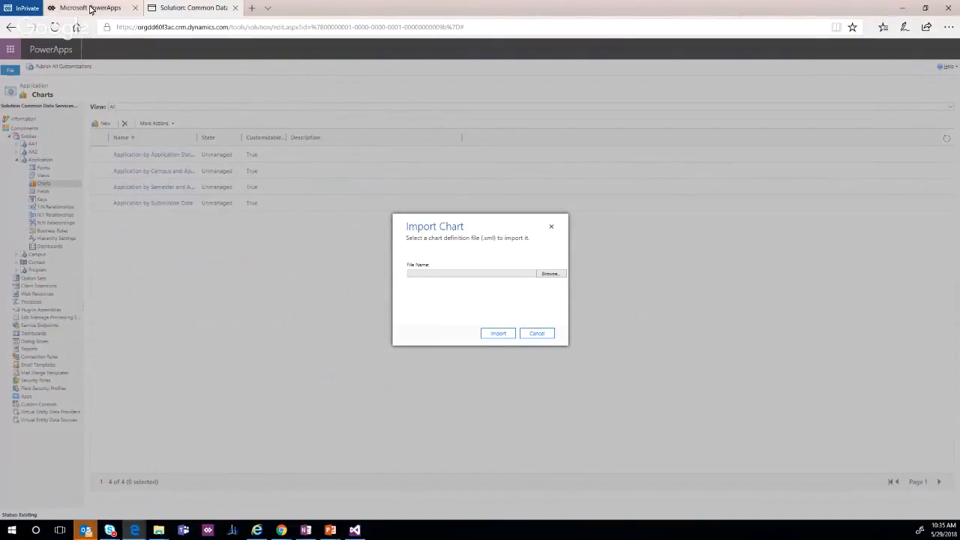
mouse_move(90, 9)
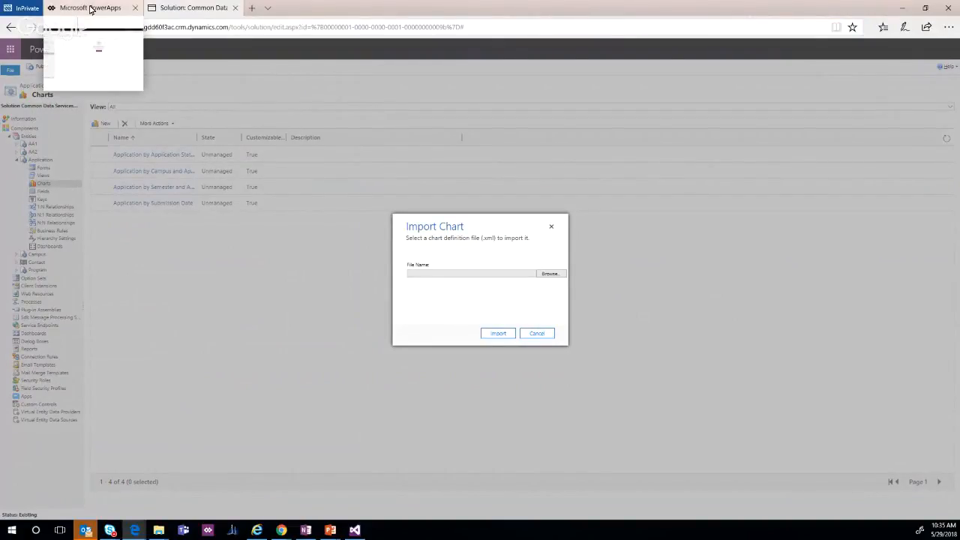
- Browse to the TempState\Downloads folder using the copied path without its file name, and choose the Application by Semester and Application Status XML file
click(555, 275)
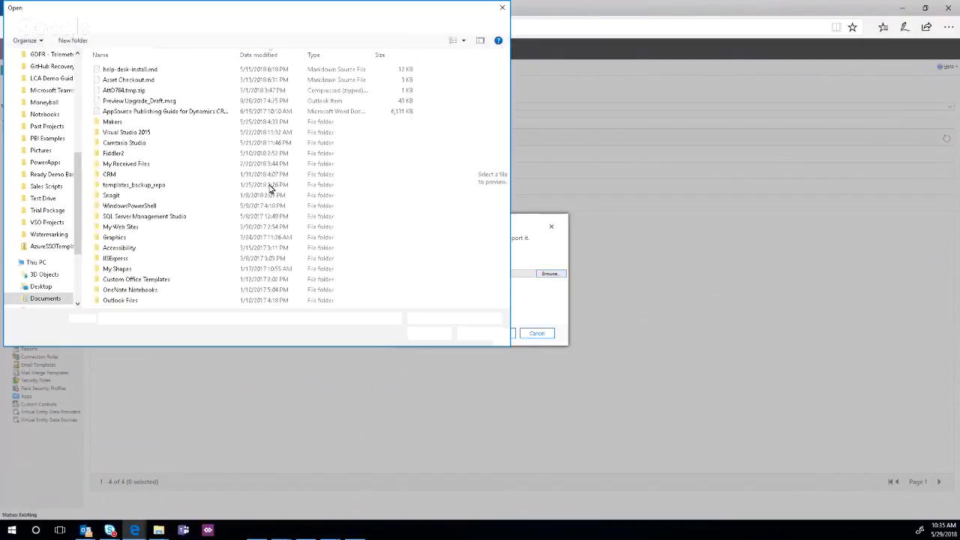
click(225, 22)
key(ctrl+v)
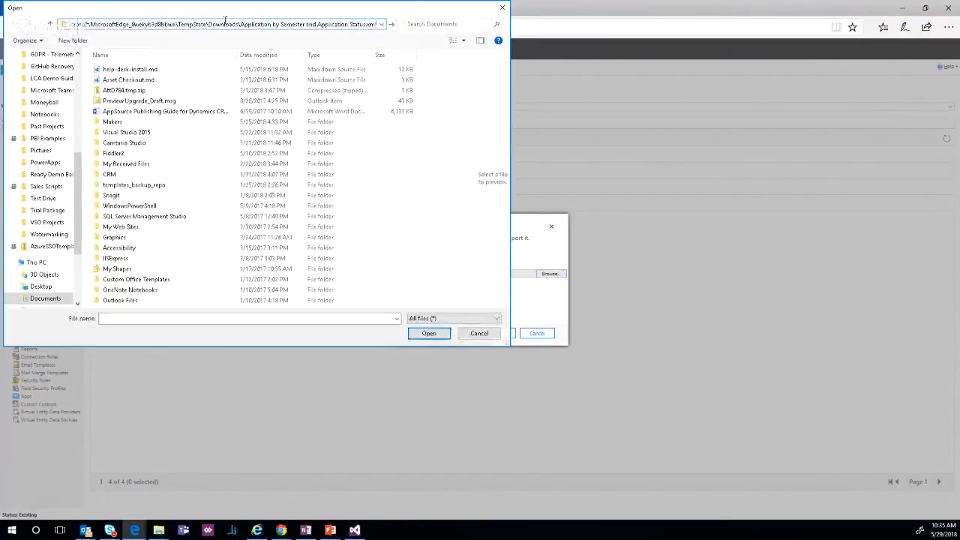
key(BackSpace)
key(BackSpace)
key(BackSpace)
key(BackSpace)
key(BackSpace)
key(BackSpace)
key(BackSpace)
key(BackSpace)
key(BackSpace)
key(BackSpace)
key(BackSpace)
key(BackSpace)
key(BackSpace)
key(BackSpace)
key(BackSpace)
key(BackSpace)
key(BackSpace)
key(BackSpace)
key(BackSpace)
key(BackSpace)
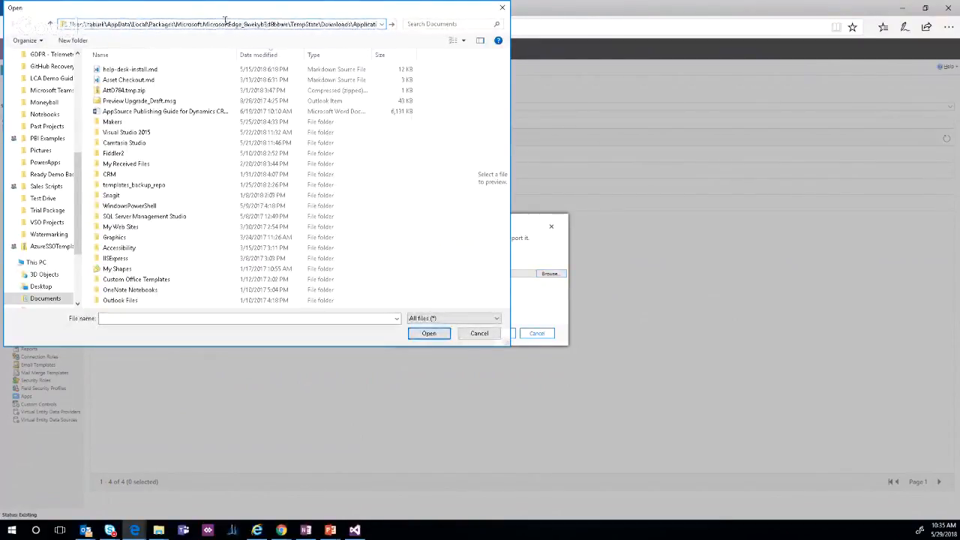
key(BackSpace)
key(BackSpace)
key(BackSpace)
key(BackSpace)
key(BackSpace)
key(BackSpace)
key(BackSpace)
key(BackSpace)
key(BackSpace)
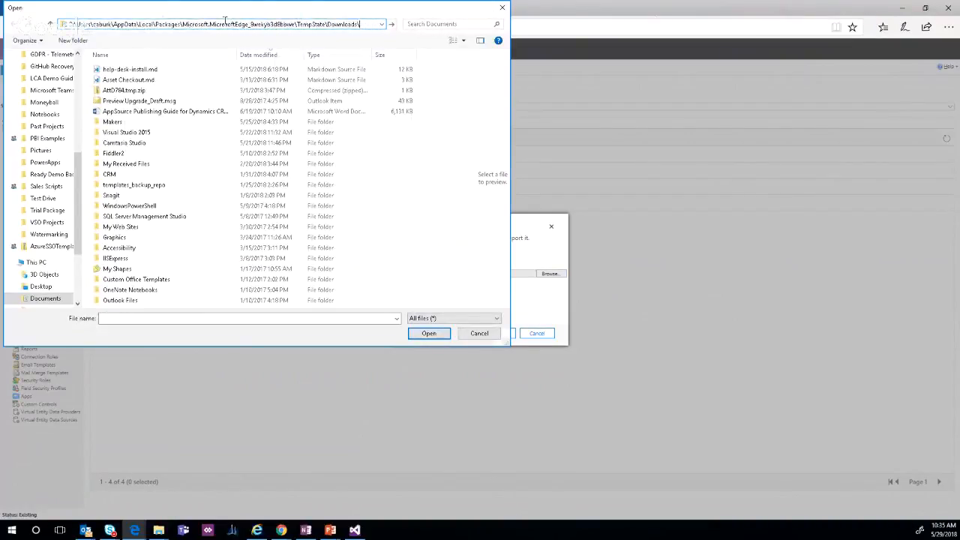
key(Return)
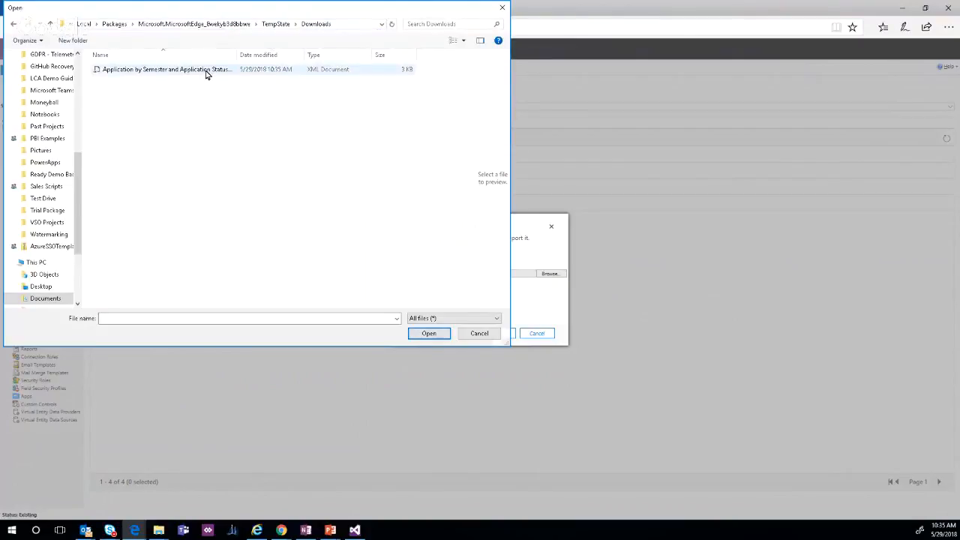
double_click(269, 72)
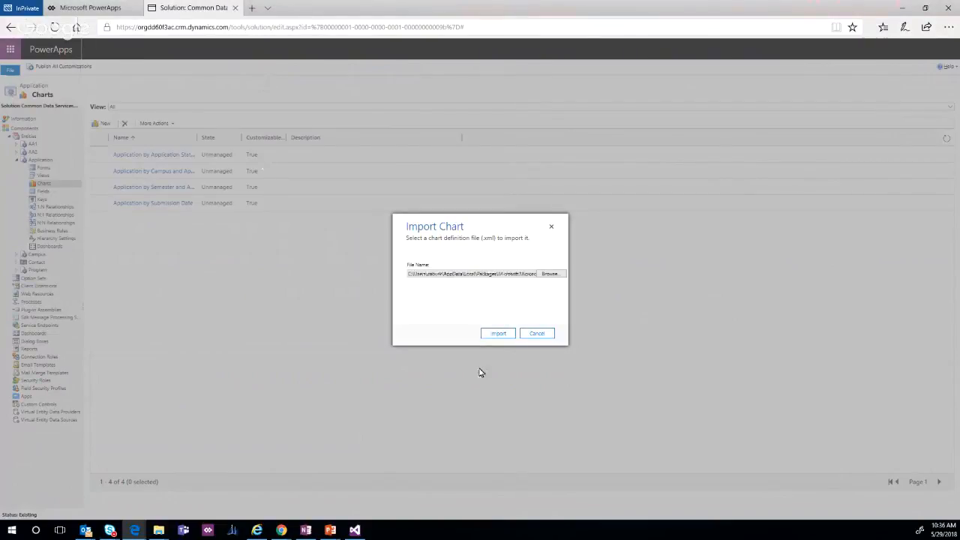
- Import the chart while keeping both versions, replacing the Copy(1) suffix in the new chart's name, and close the import dialog
key(Return)
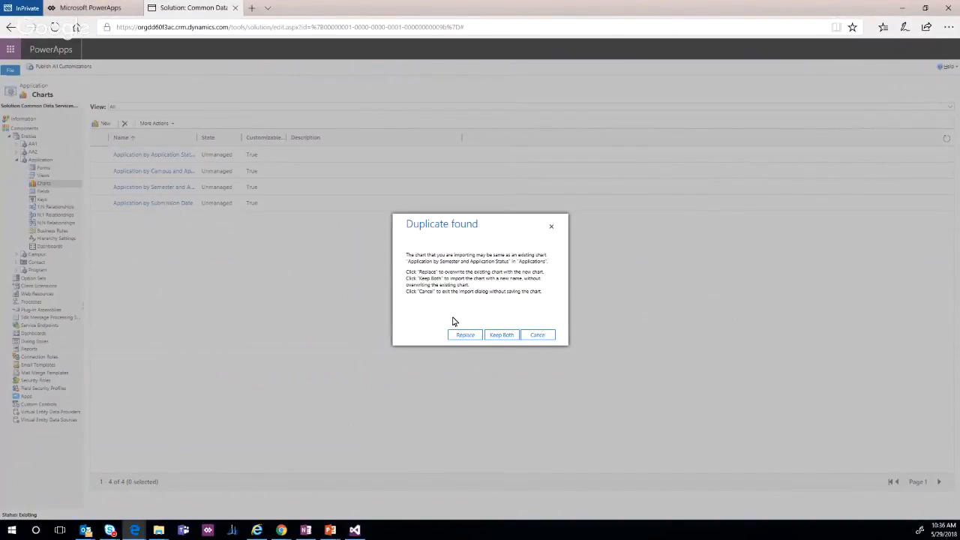
click(463, 339)
click(504, 336)
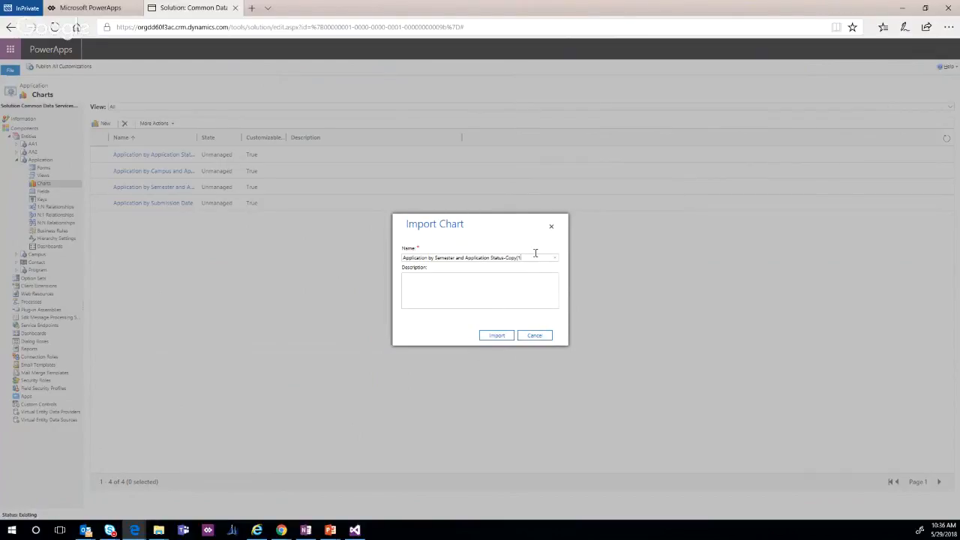
key(BackSpace)
key(BackSpace)
key(BackSpace)
key(BackSpace)
key(BackSpace)
text(el)
click(504, 336)
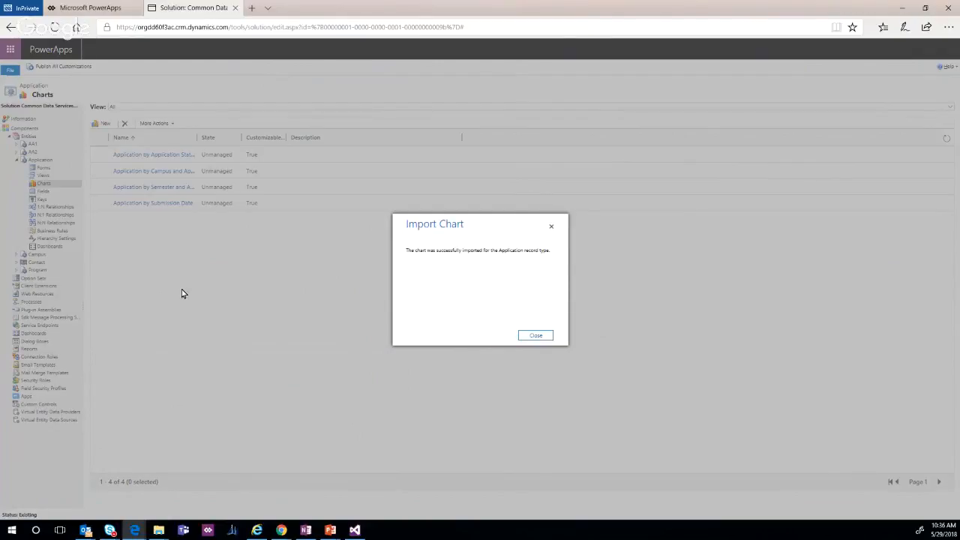
click(529, 338)
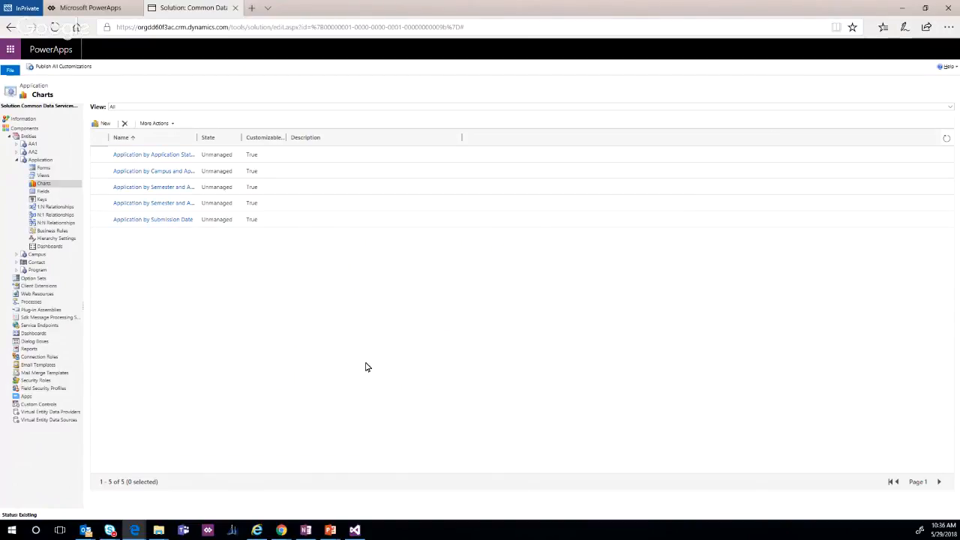
click(223, 26)
drag(227, 27, 66, 32)
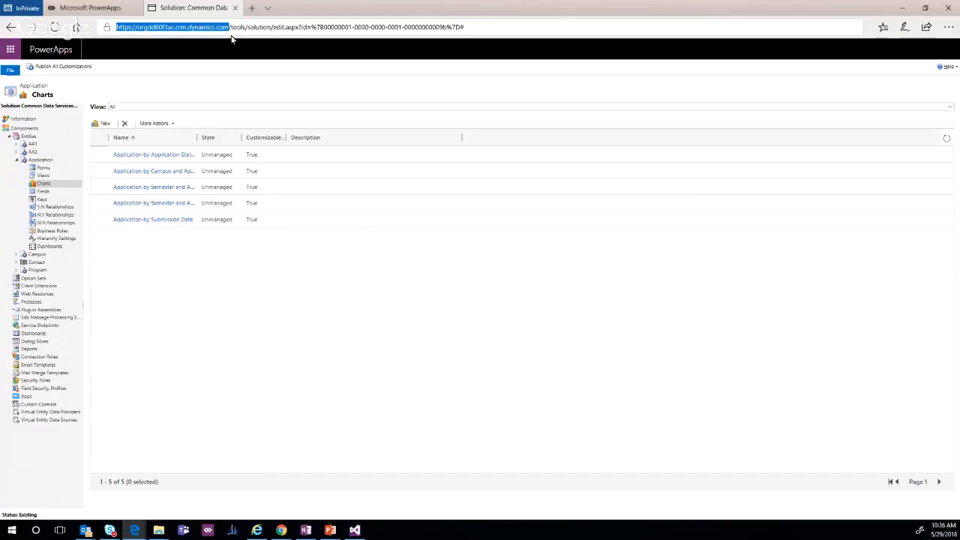
click(252, 7)
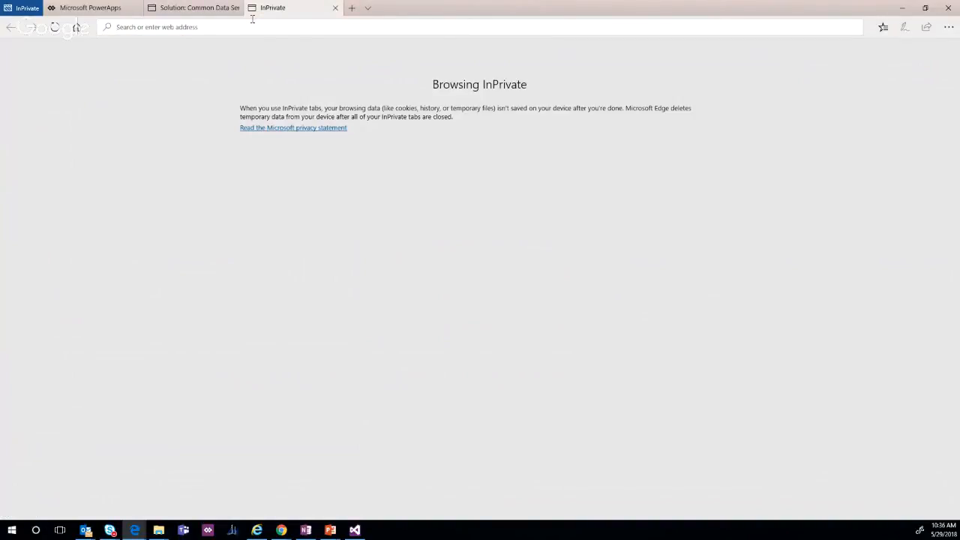
key(ctrl+v)
key(Return)
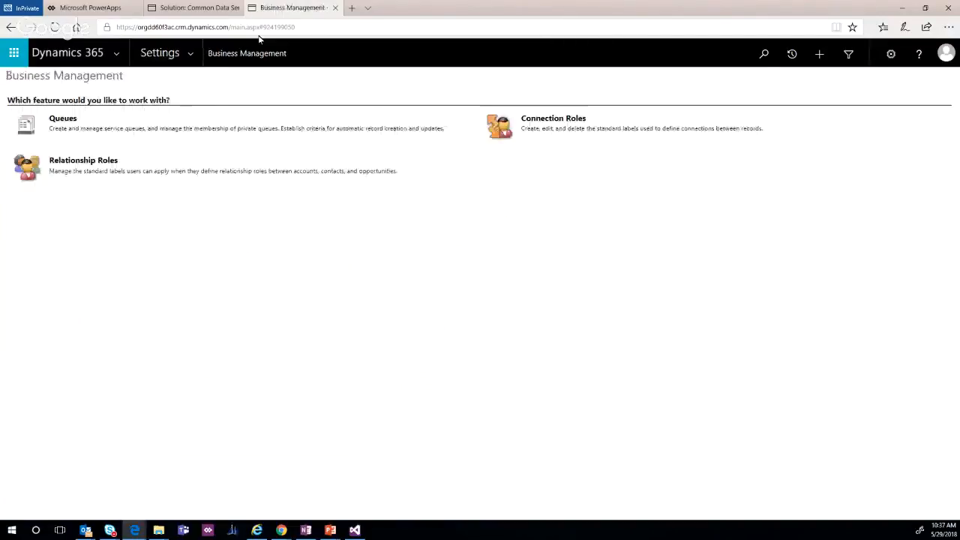
- Open the Applications extension from the Settings area and expand the chart pane beside the Active Applications list
click(189, 59)
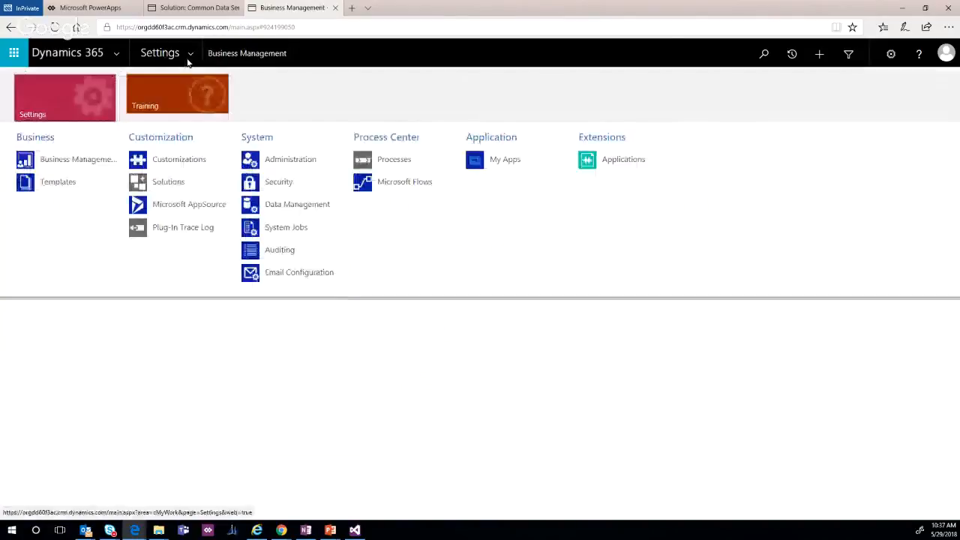
click(597, 168)
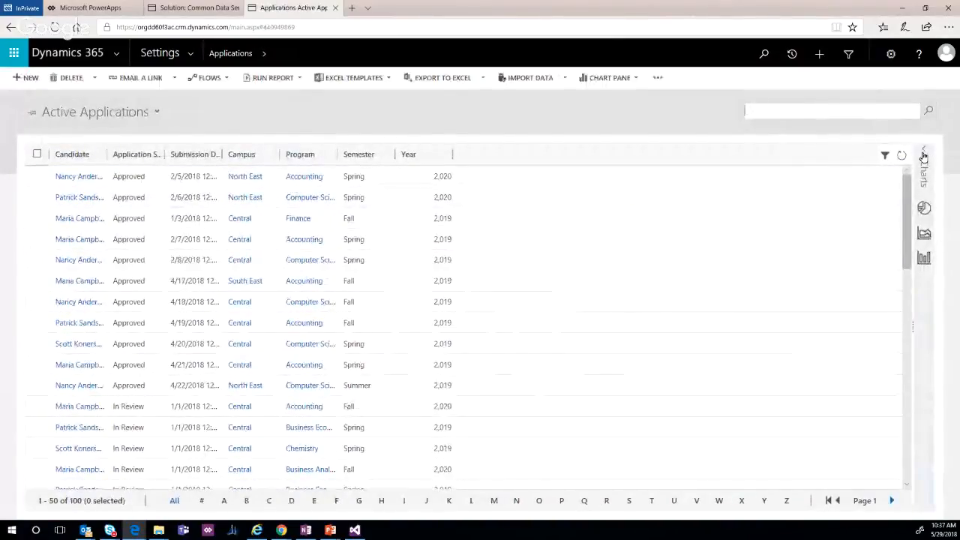
click(924, 156)
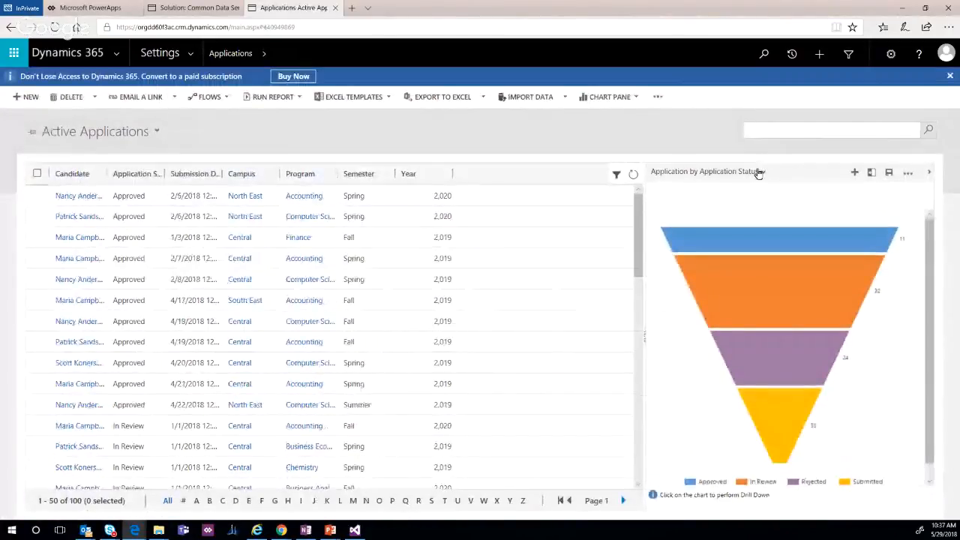
- Compare the original Application by Semester and Application Status chart with the imported version, and return to the PowerApps entity page
click(761, 172)
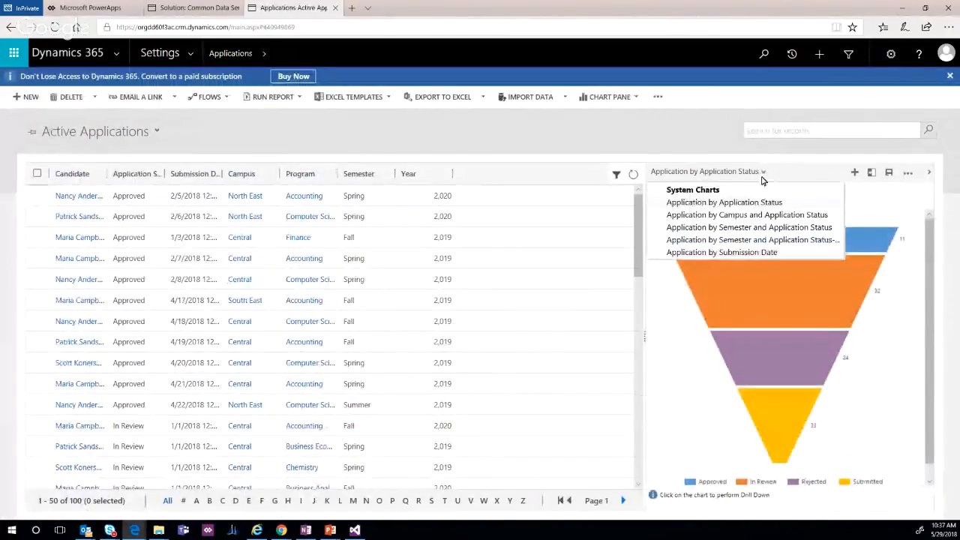
click(760, 228)
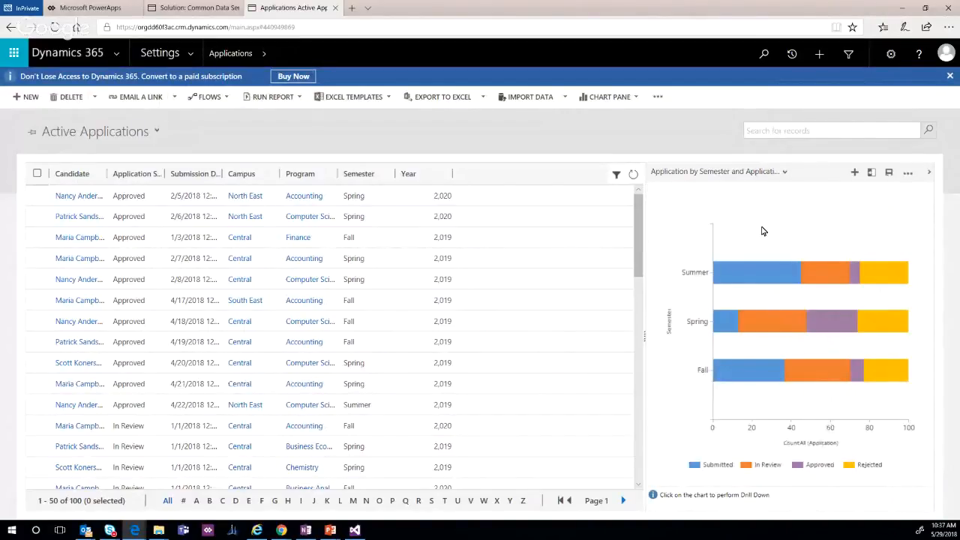
mouse_move(753, 273)
mouse_move(877, 276)
click(761, 174)
click(762, 240)
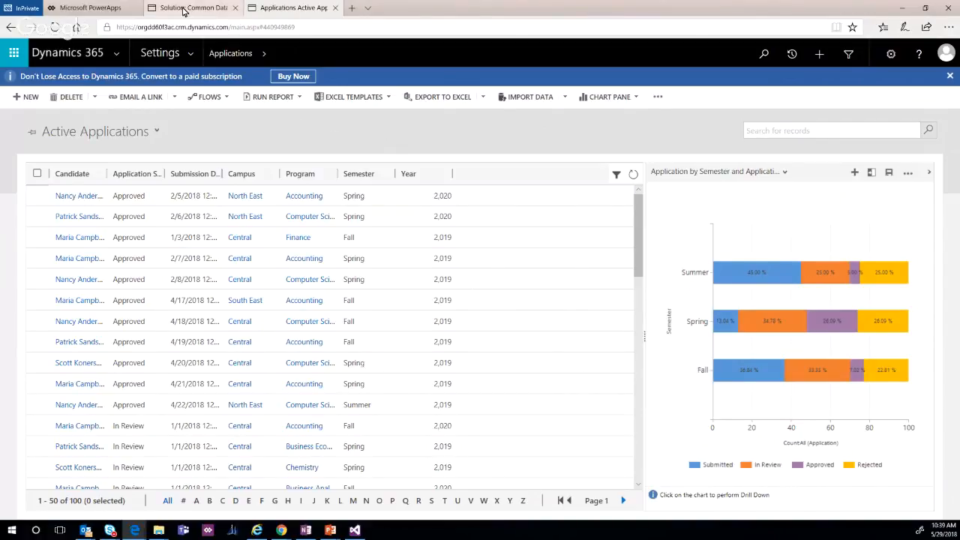
click(90, 7)
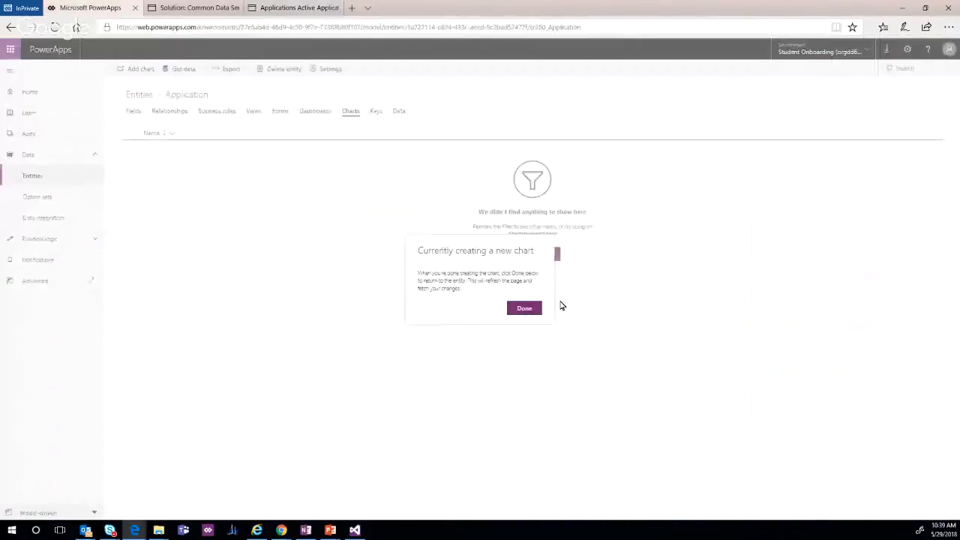
- Finish the pending chart creation, and compare the new-dashboard options offered under the Application entity with those at the solution level
click(524, 307)
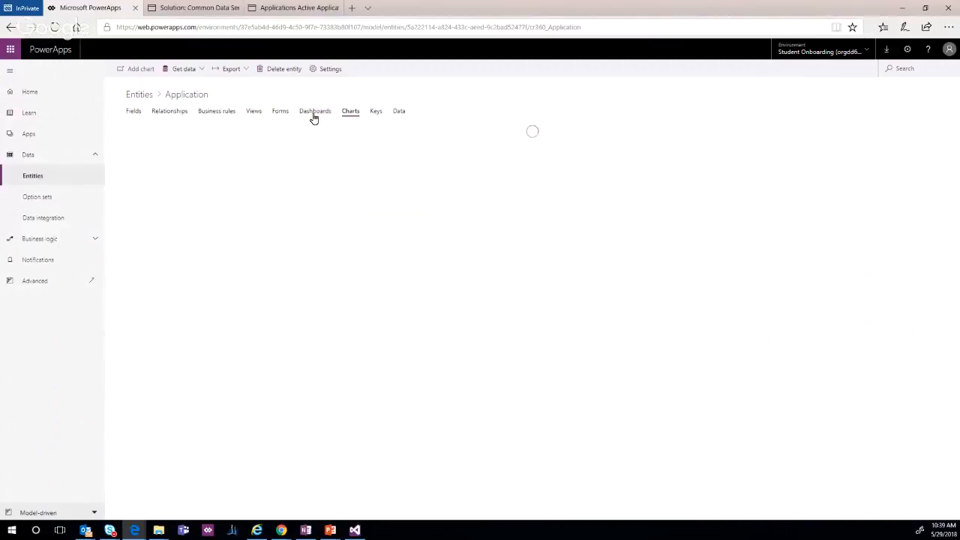
click(201, 13)
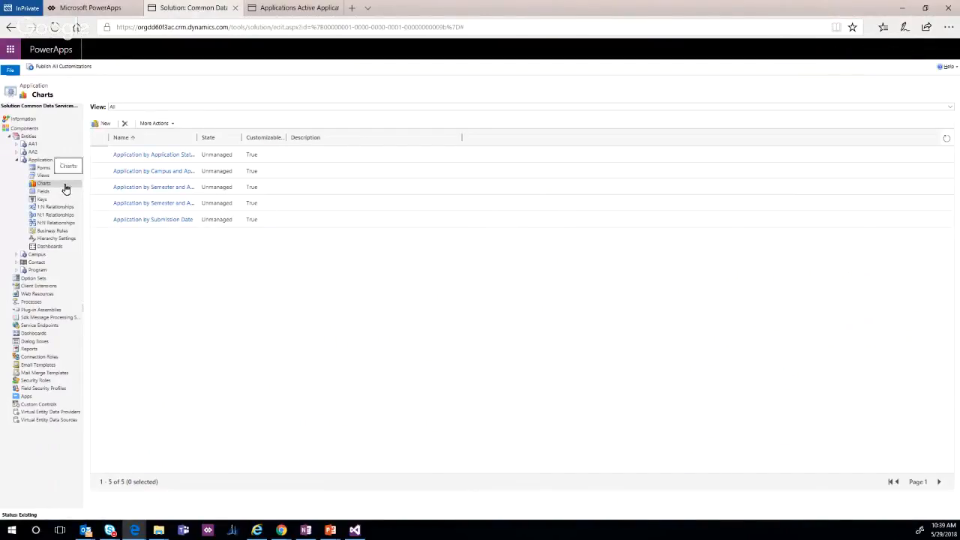
click(59, 247)
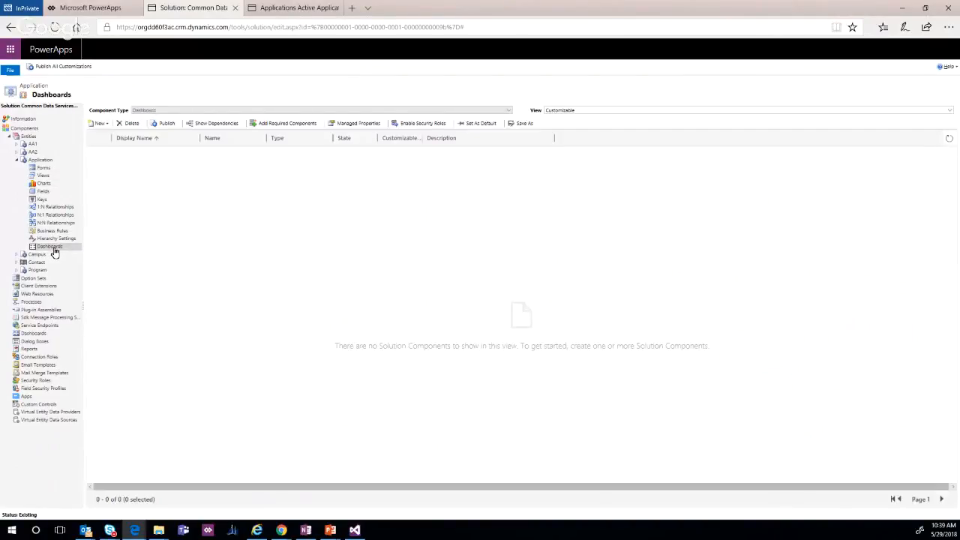
click(107, 124)
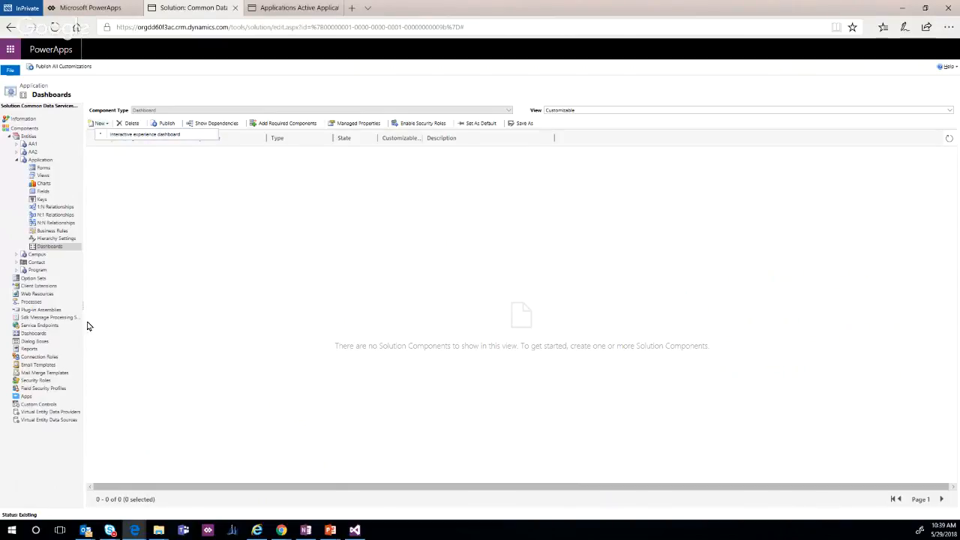
click(36, 334)
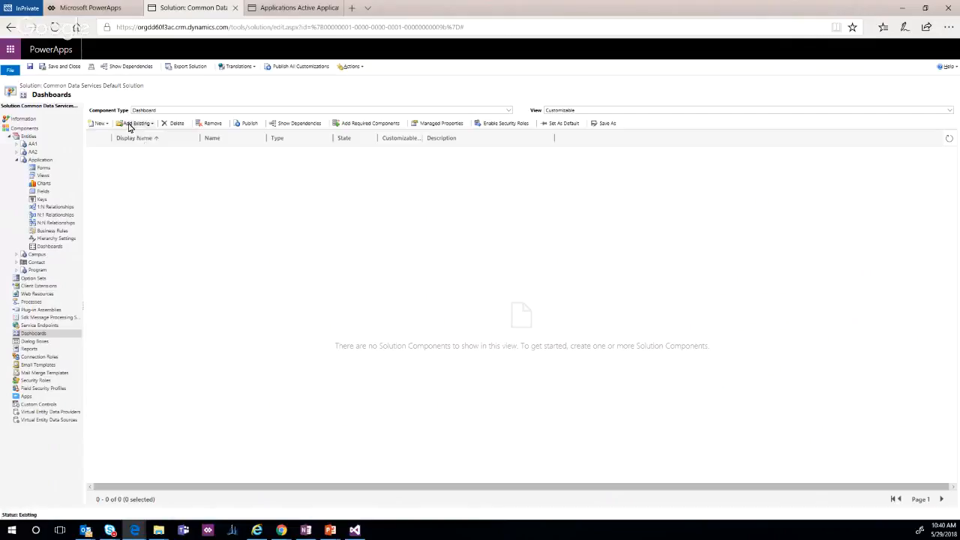
click(130, 126)
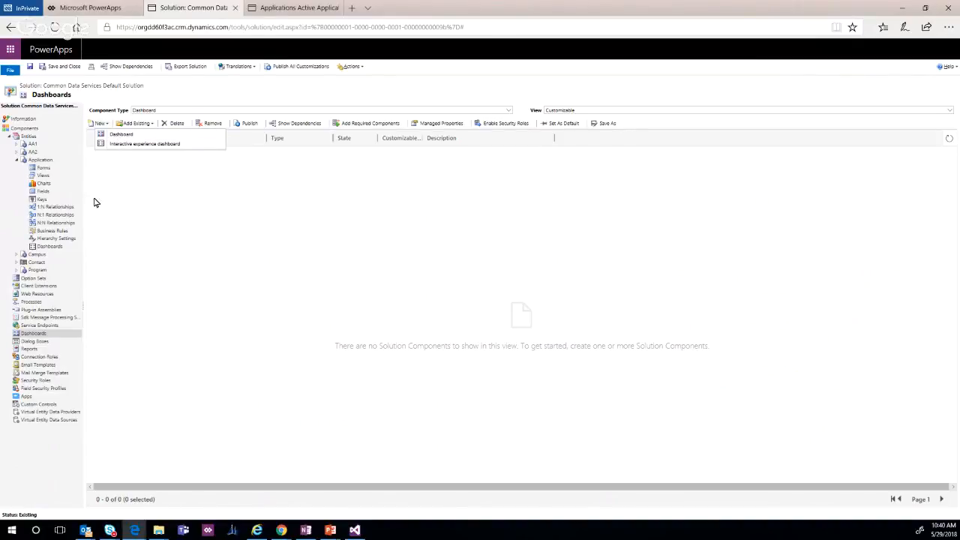
- Examine the layouts offered for a new interactive experience dashboard under the Application entity, and close the layout chooser
click(63, 252)
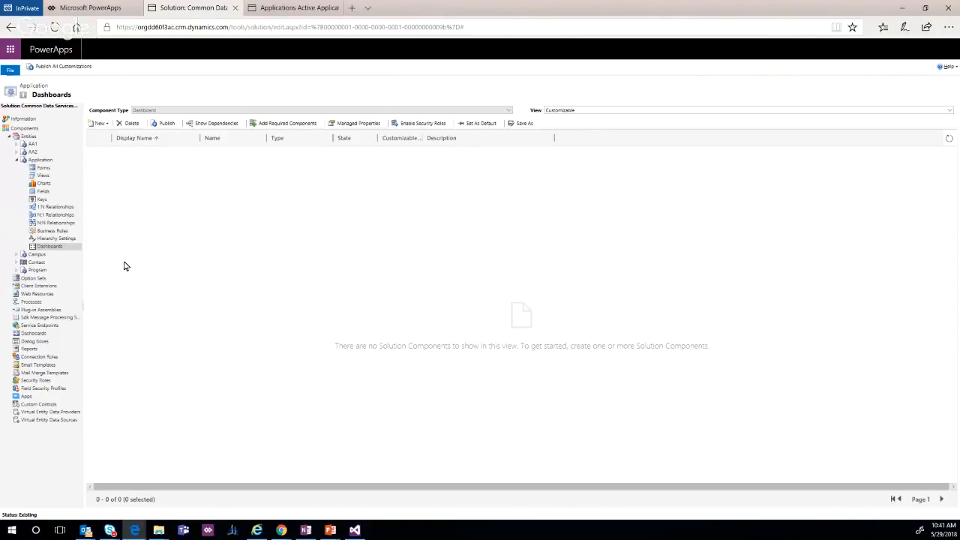
click(107, 127)
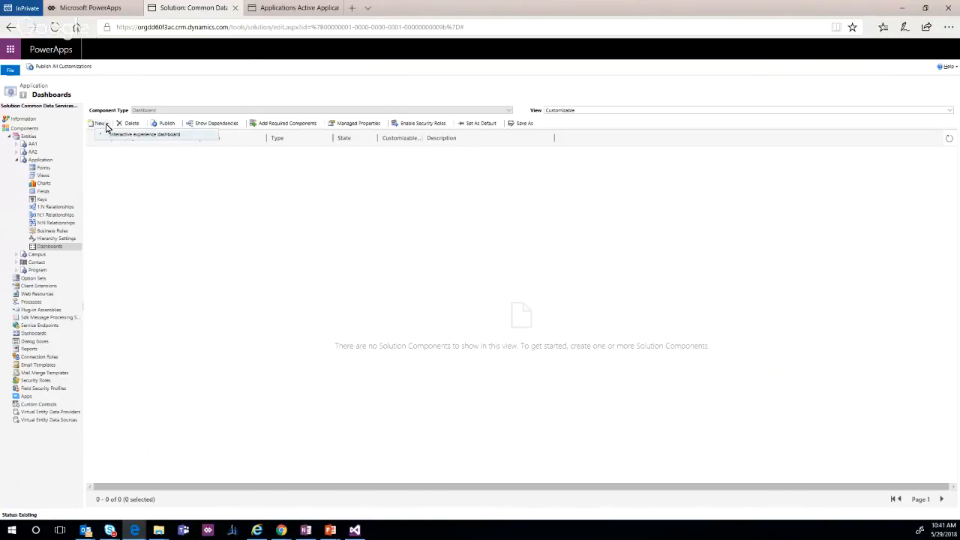
click(120, 136)
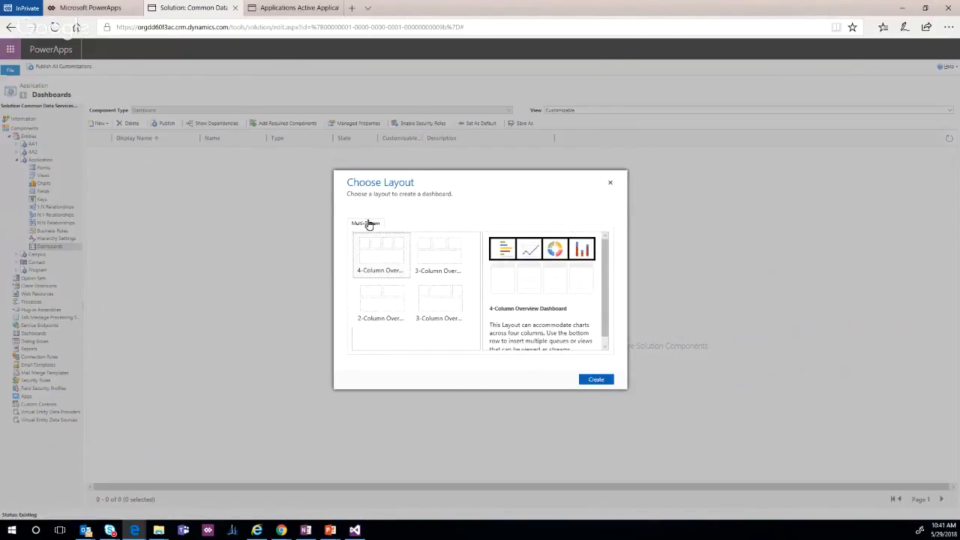
click(610, 184)
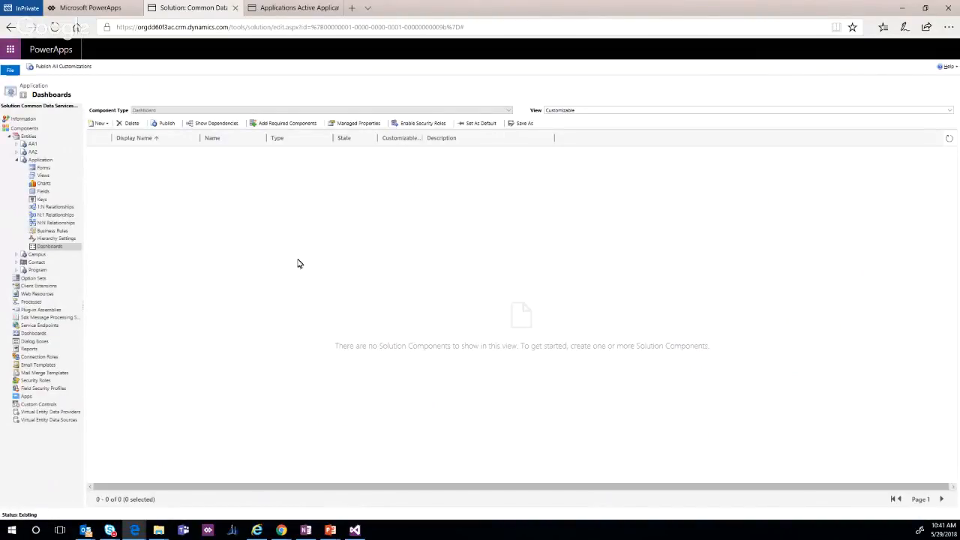
- Create a solution-level interactive experience dashboard with the Single-Stream 3-Column Overview layout, and try to add a chart to its first slot
click(33, 335)
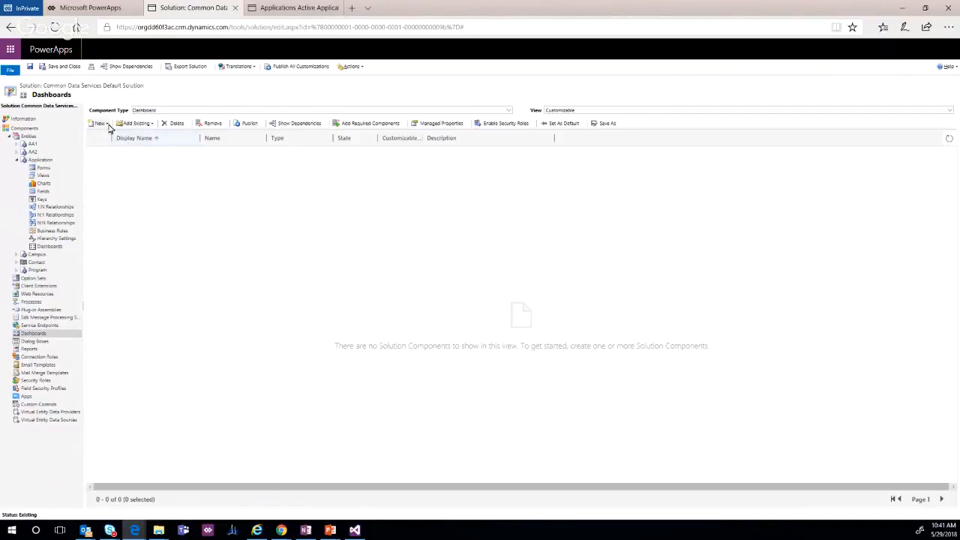
click(104, 123)
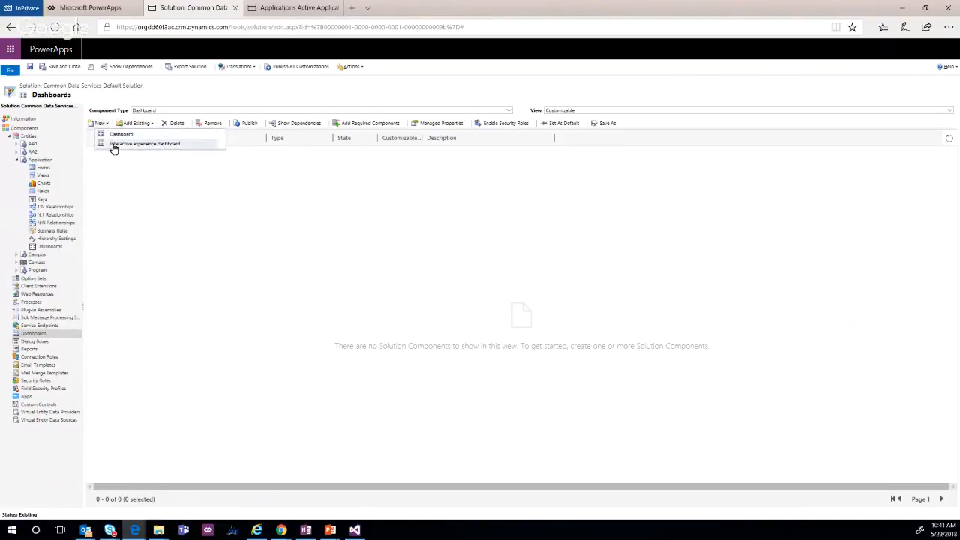
click(112, 144)
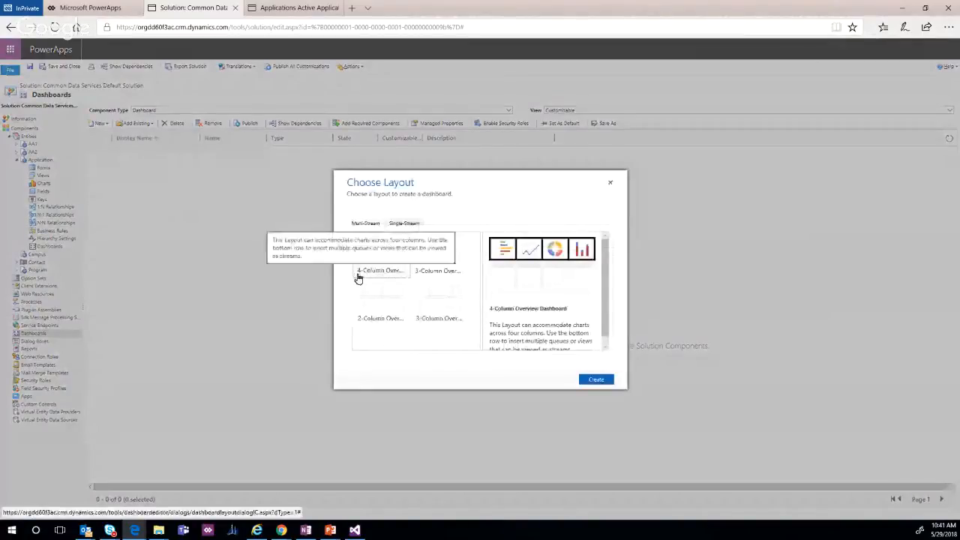
click(404, 224)
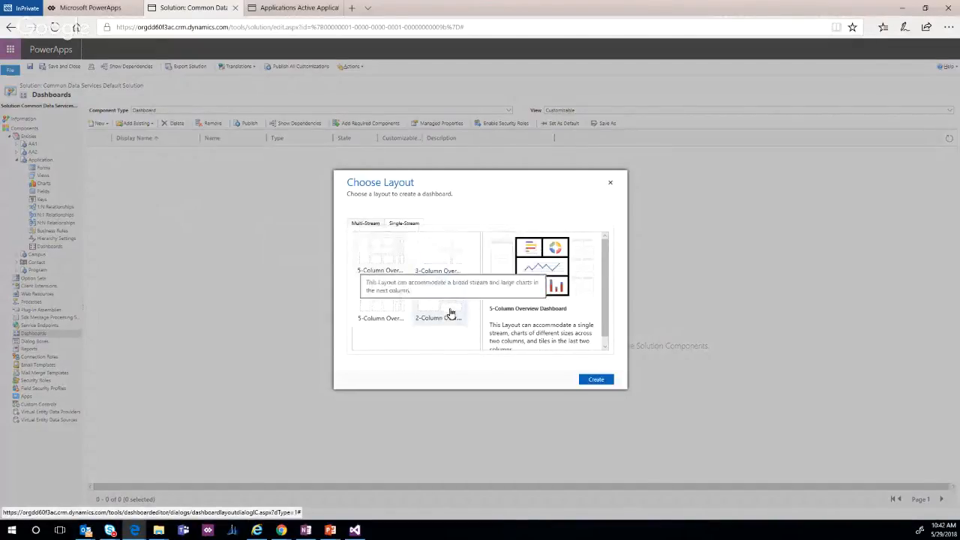
click(443, 259)
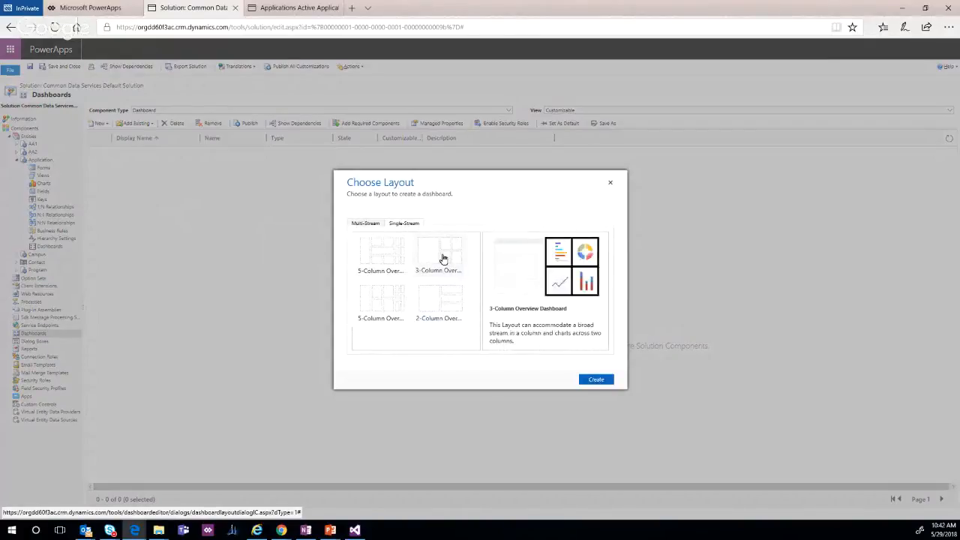
click(598, 382)
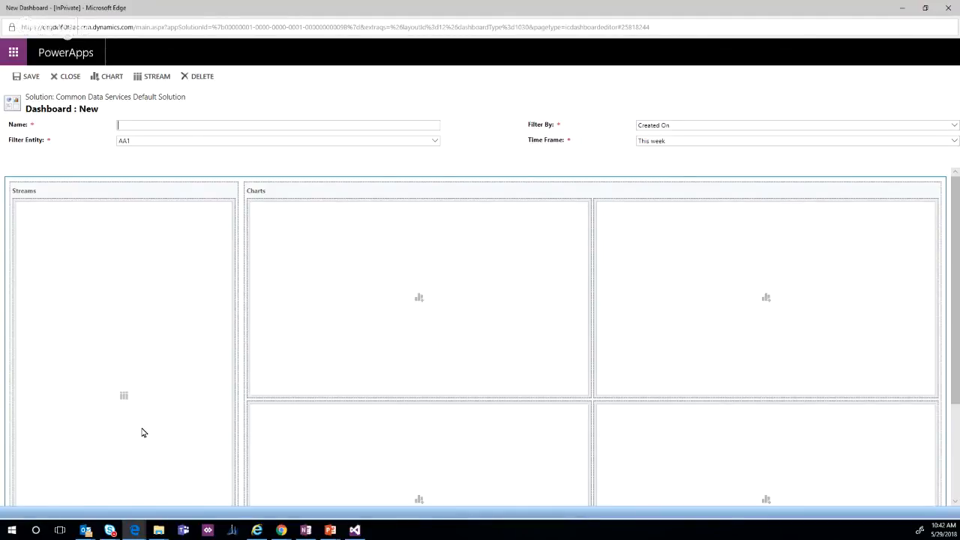
click(419, 300)
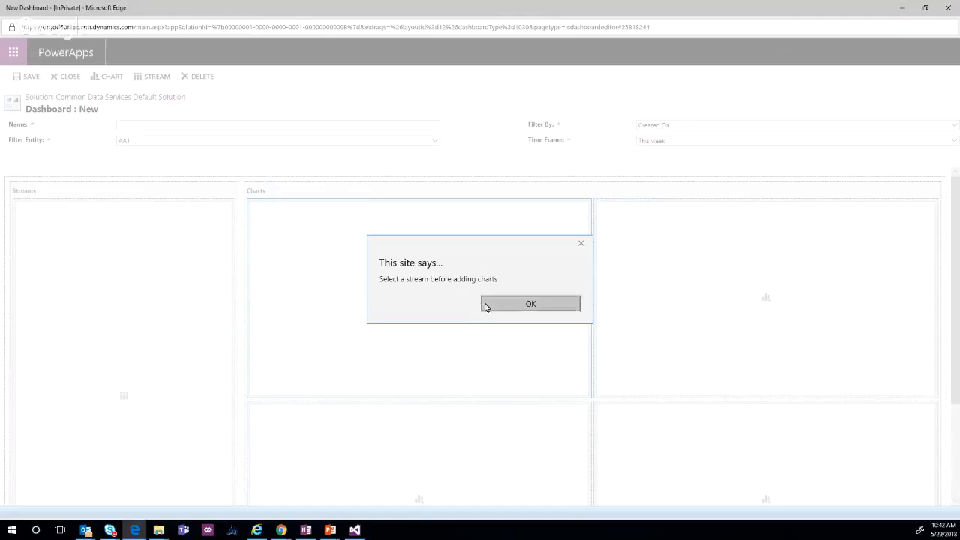
click(485, 307)
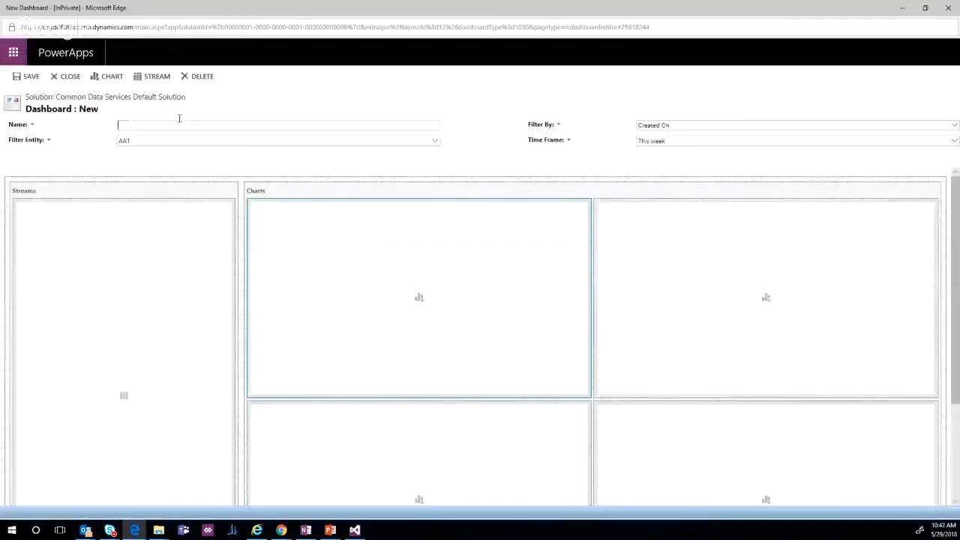
- Name the dashboard "Applicant Management Dashboard" and set its filter entity to Application
text(Applicatio)
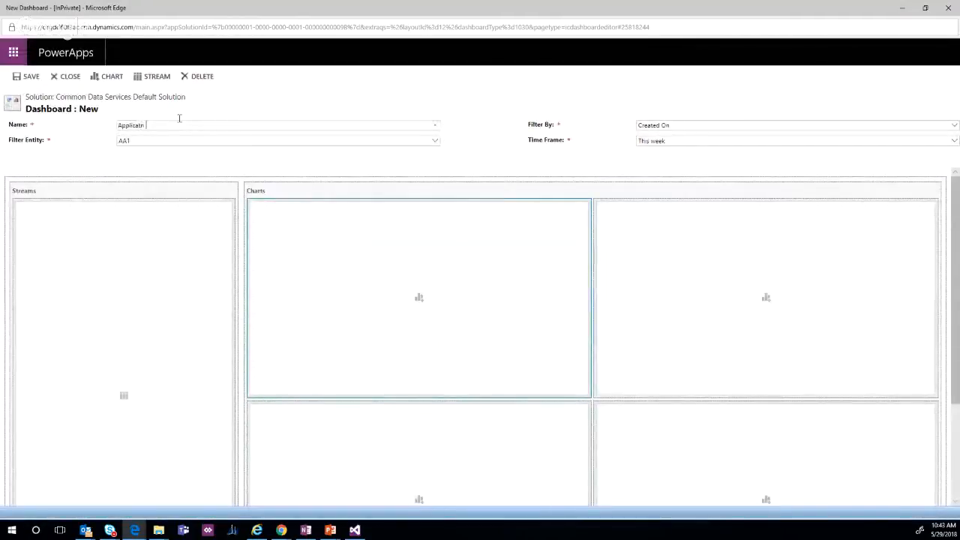
key(BackSpace)
key(BackSpace)
key(BackSpace)
text(nt Management)
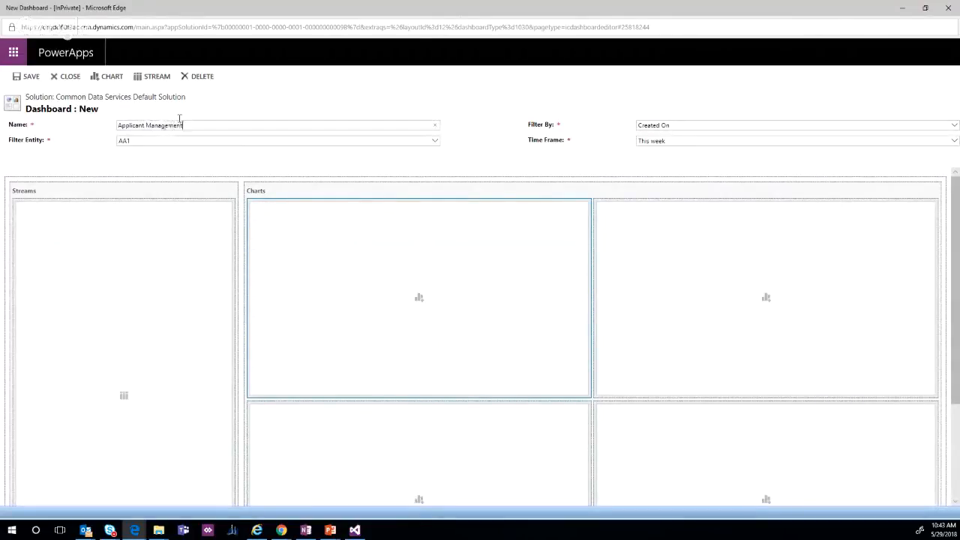
text( Dashboard)
click(235, 143)
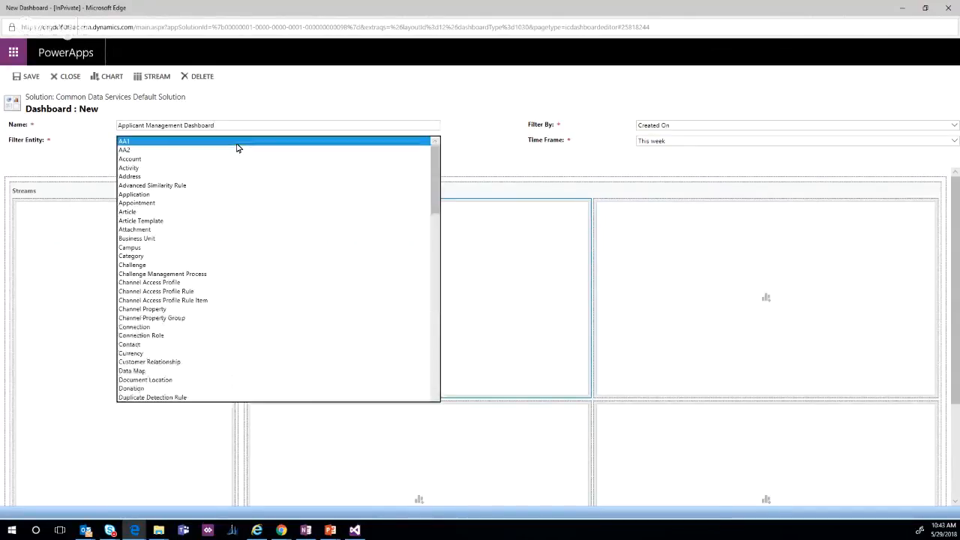
click(217, 195)
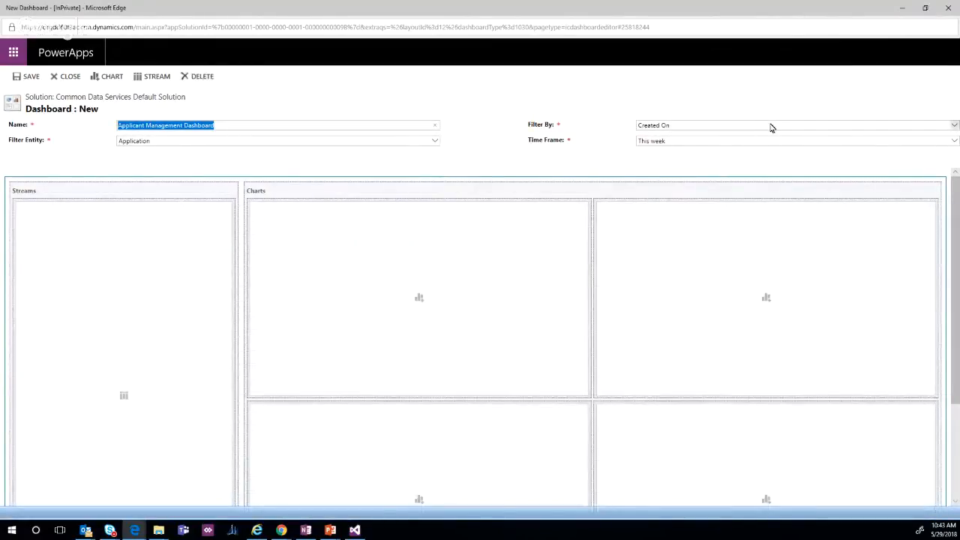
- Filter the dashboard by Submission Date with the time frame This quarter
click(772, 128)
click(775, 105)
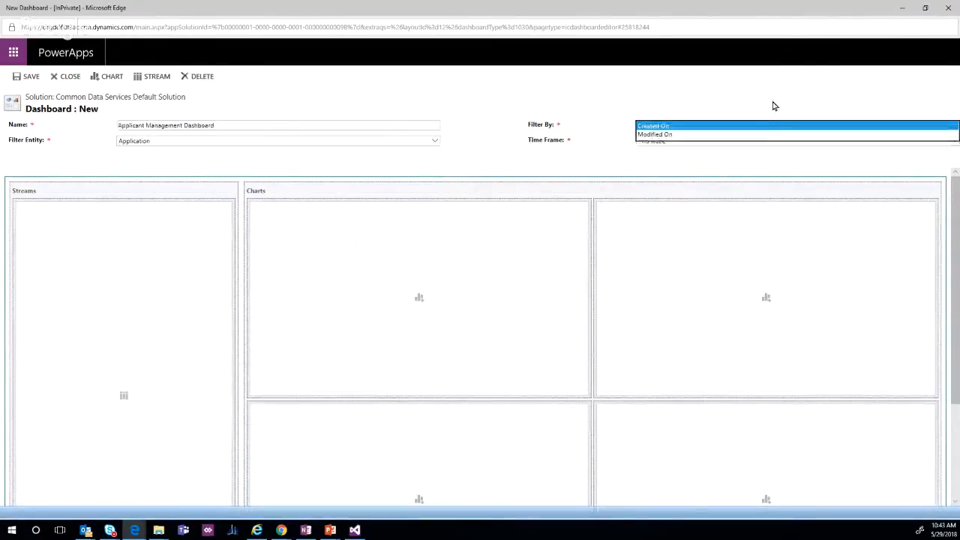
click(760, 143)
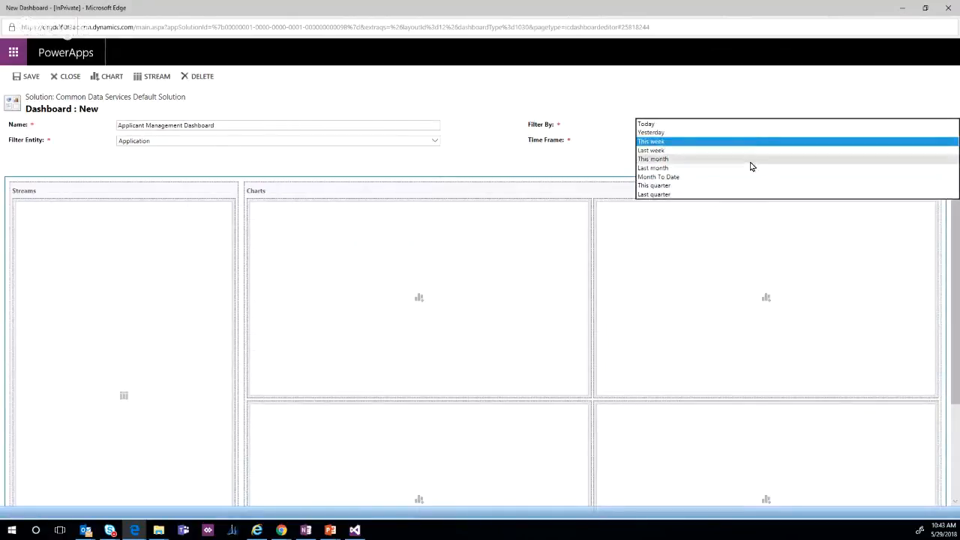
click(743, 185)
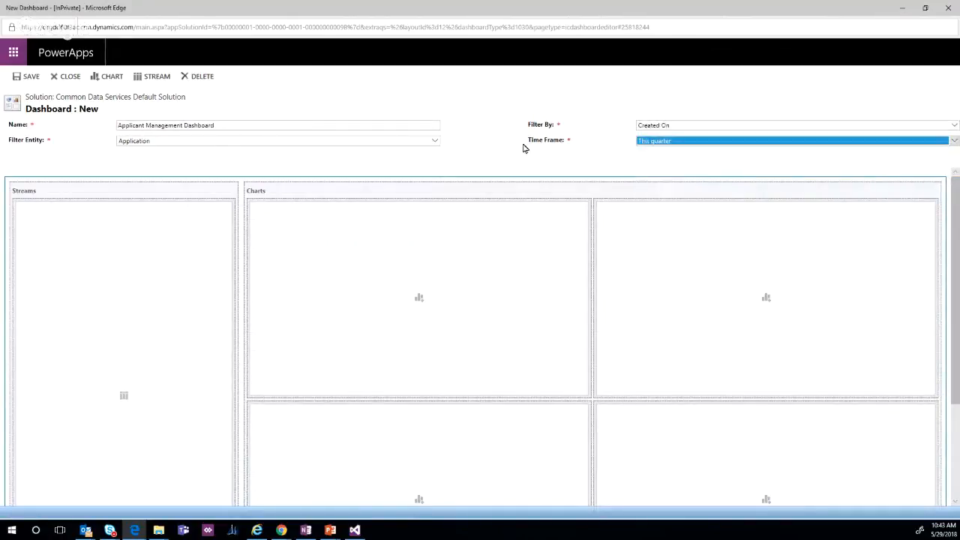
click(717, 126)
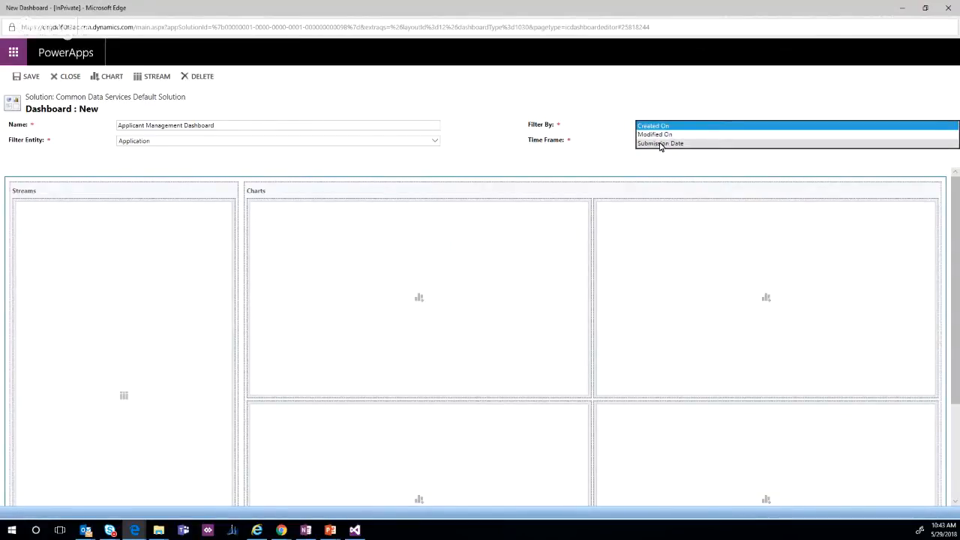
click(683, 144)
click(652, 165)
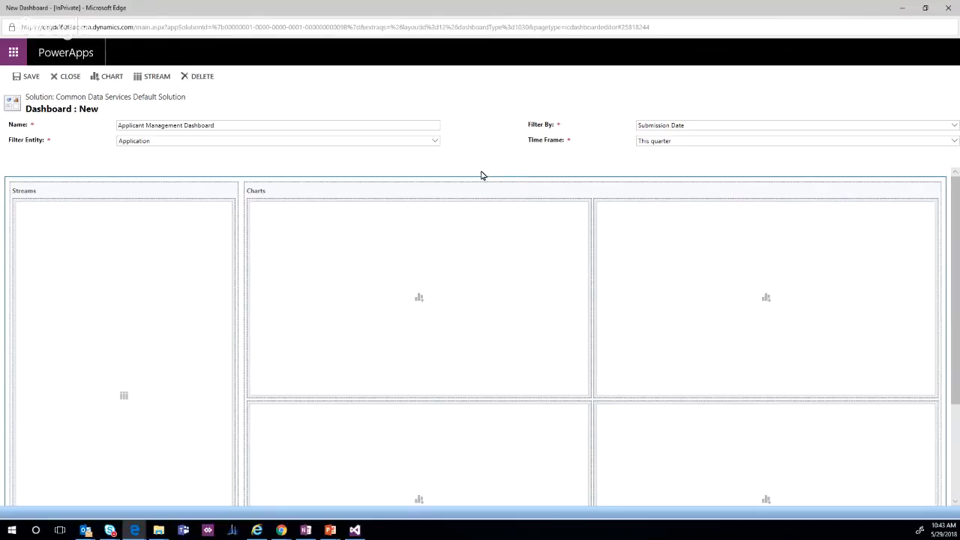
- Add the Active Applications view as the dashboard's stream and the Application by Application Status chart to the first chart slot
click(122, 398)
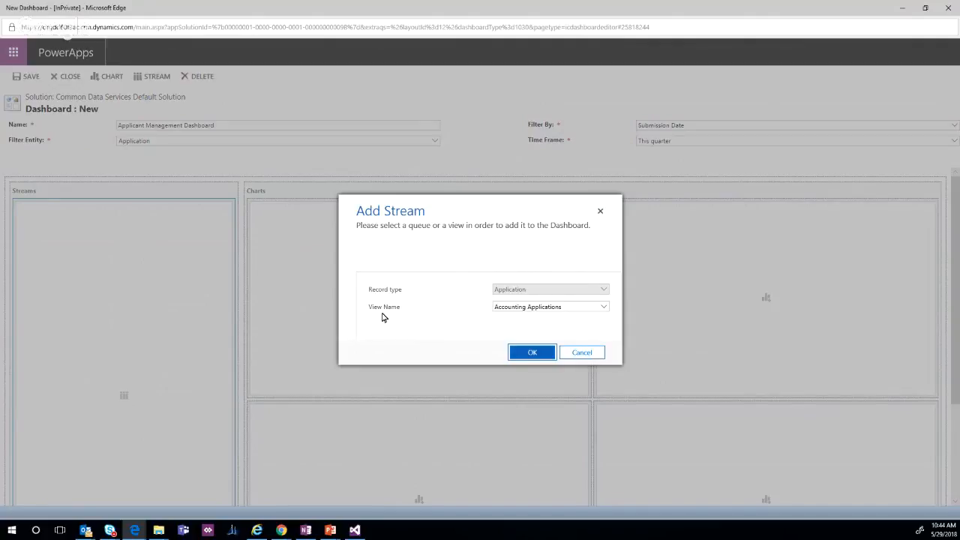
click(582, 310)
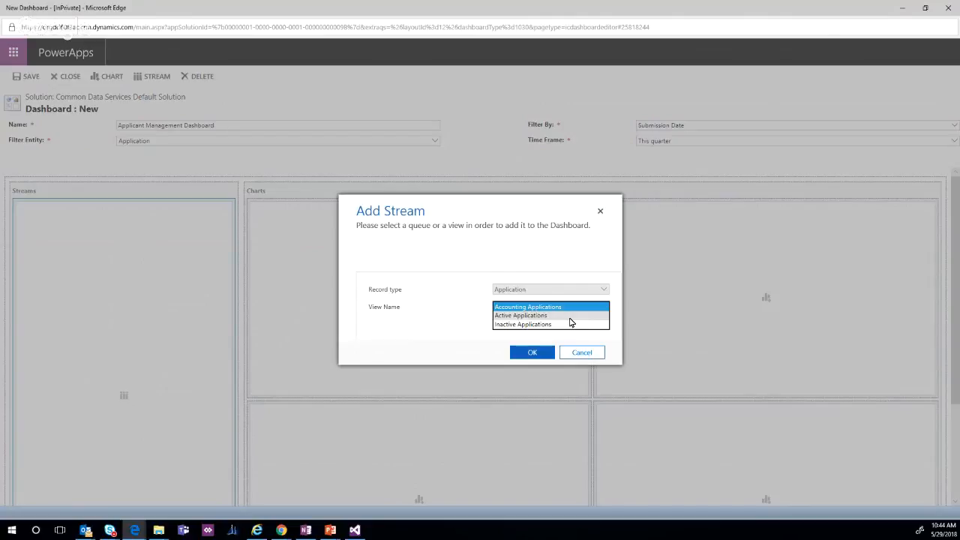
click(569, 316)
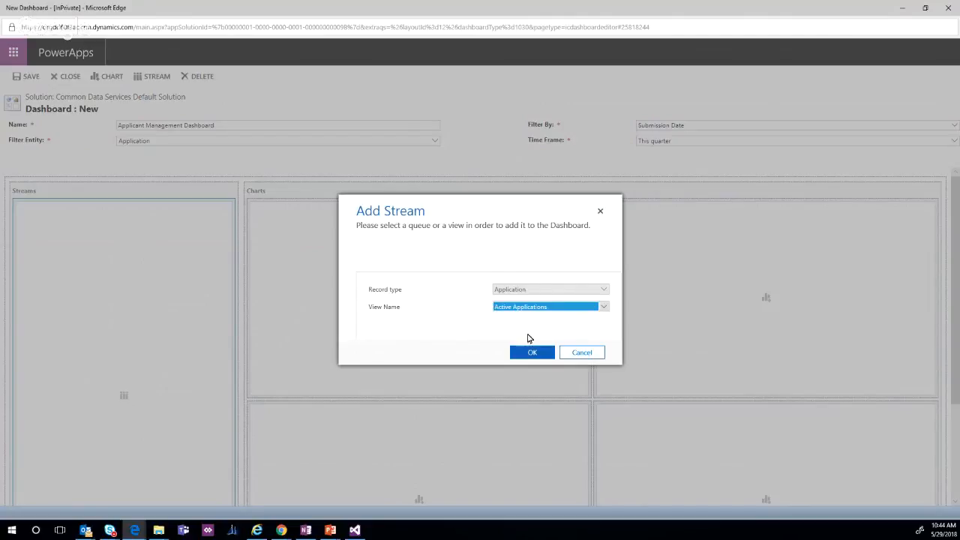
click(524, 359)
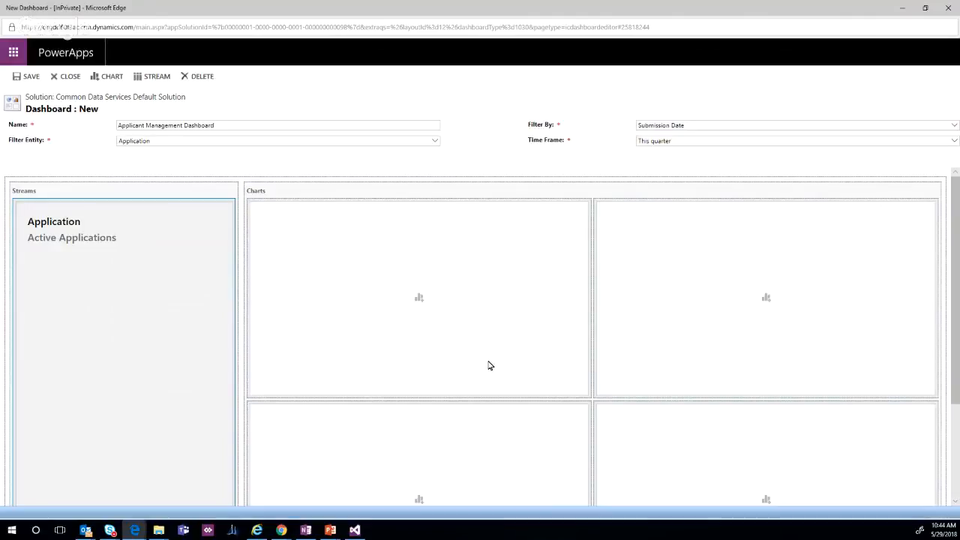
click(417, 300)
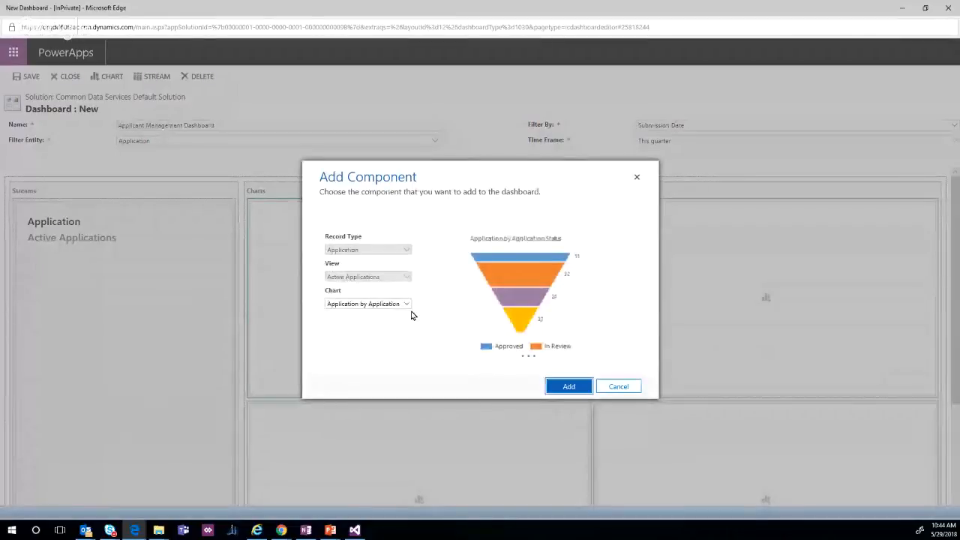
click(565, 387)
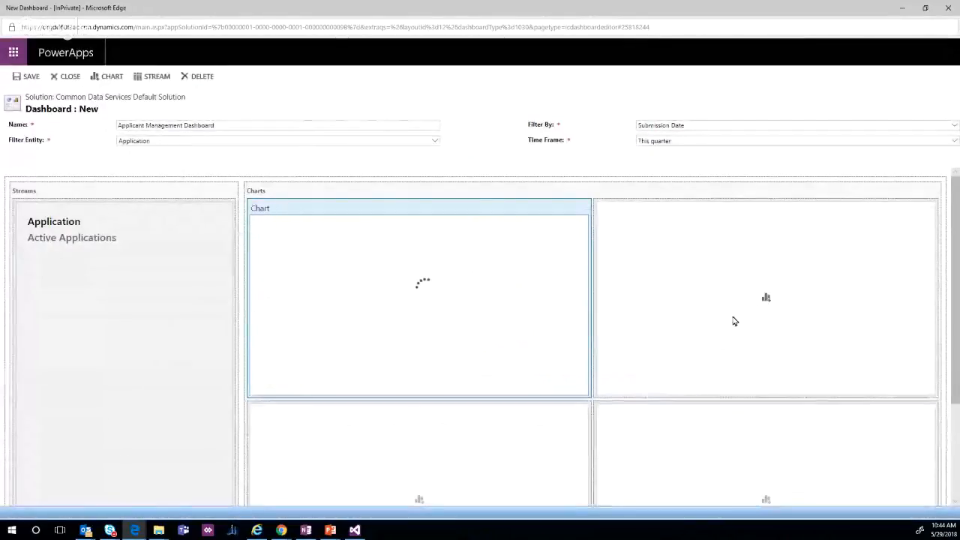
- Add the Application by Campus and Application Status chart to the dashboard's second chart slot
click(733, 321)
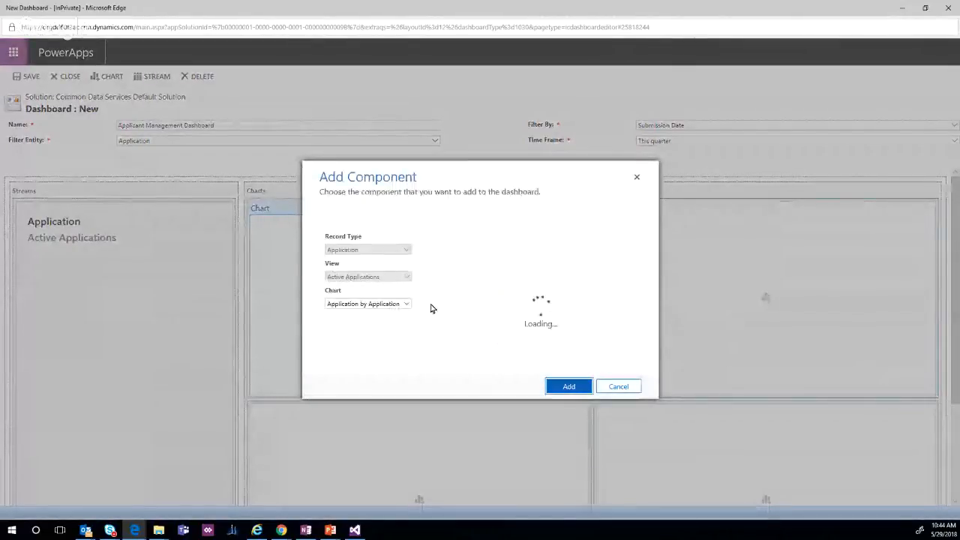
click(405, 306)
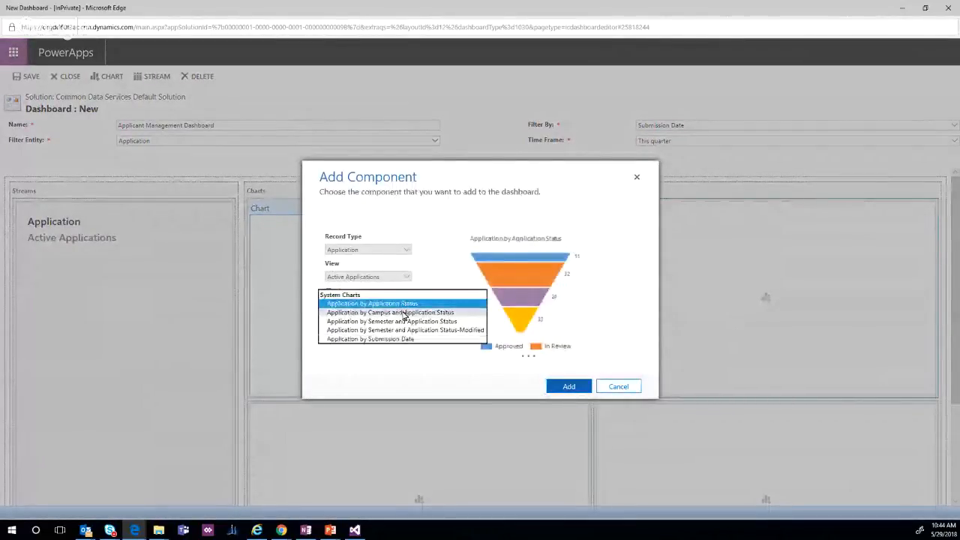
click(405, 314)
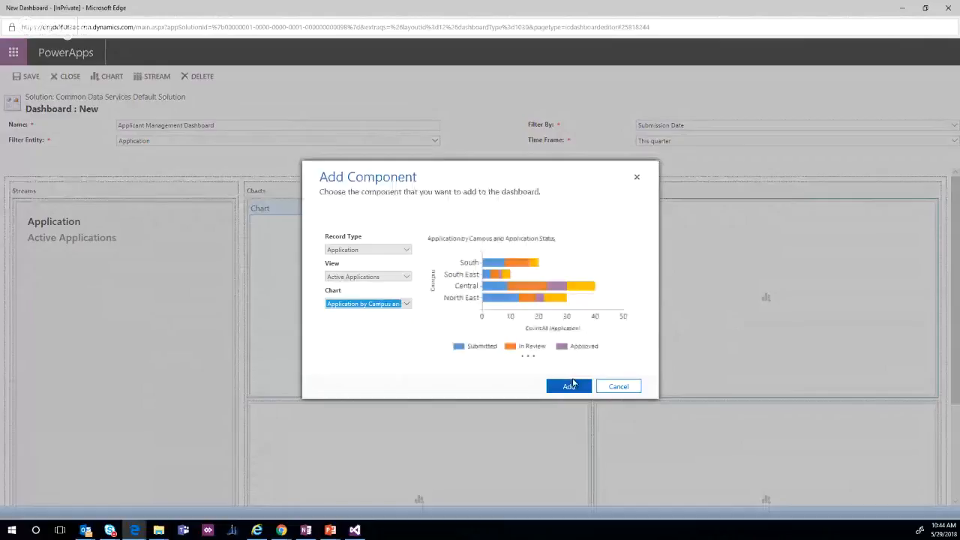
click(570, 387)
click(568, 389)
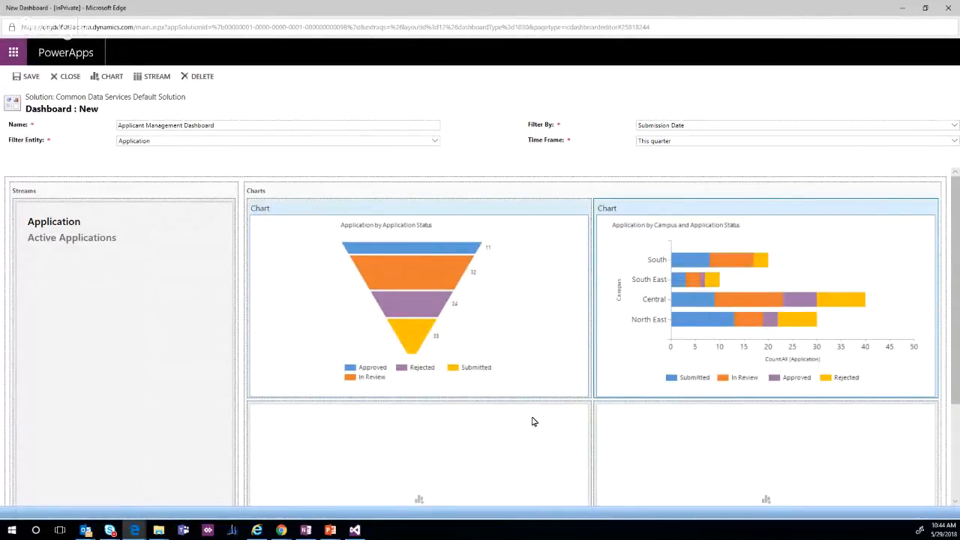
- Add the Application by Semester and Application Status chart to the third chart slot, below the funnel chart
scroll(532, 422, down, 2)
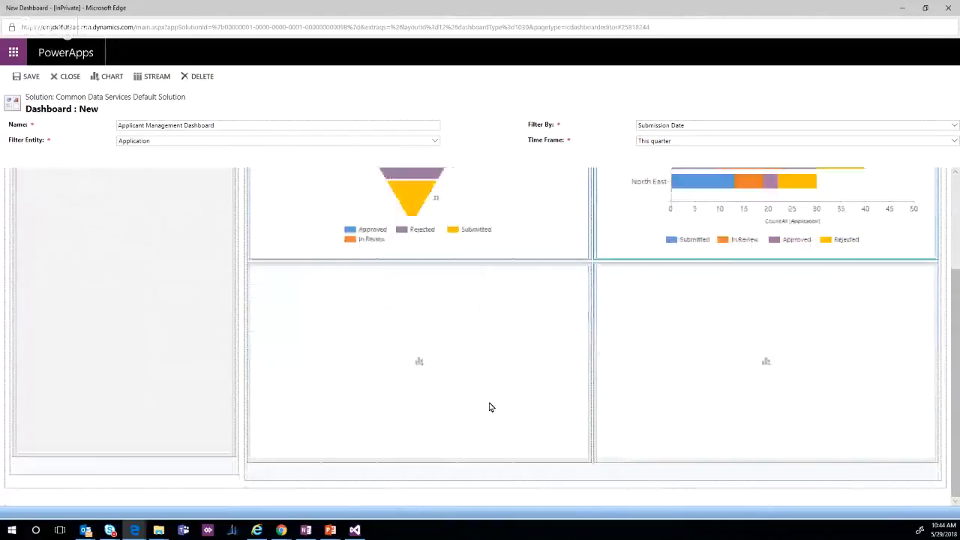
scroll(462, 401, up, 2)
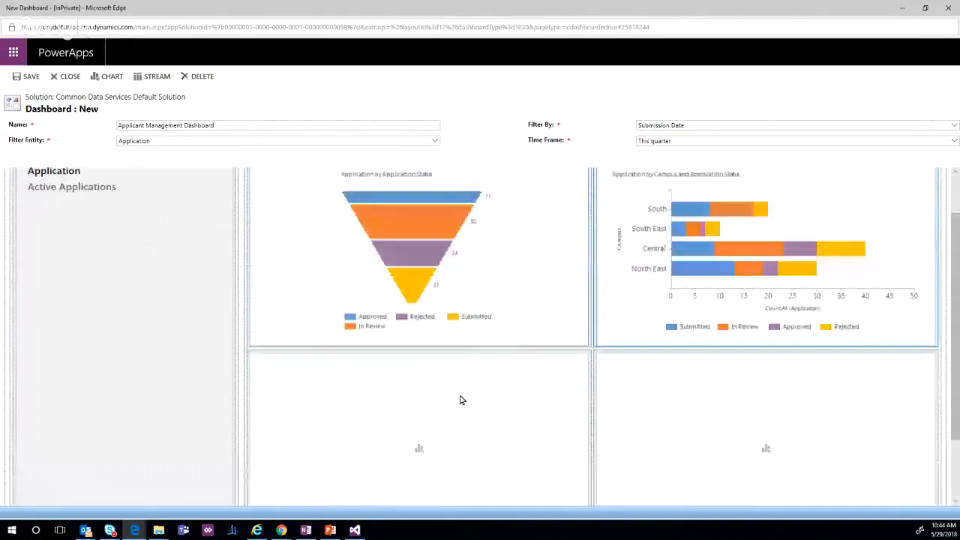
scroll(462, 401, down, 1)
scroll(461, 400, up, 2)
scroll(460, 401, down, 1)
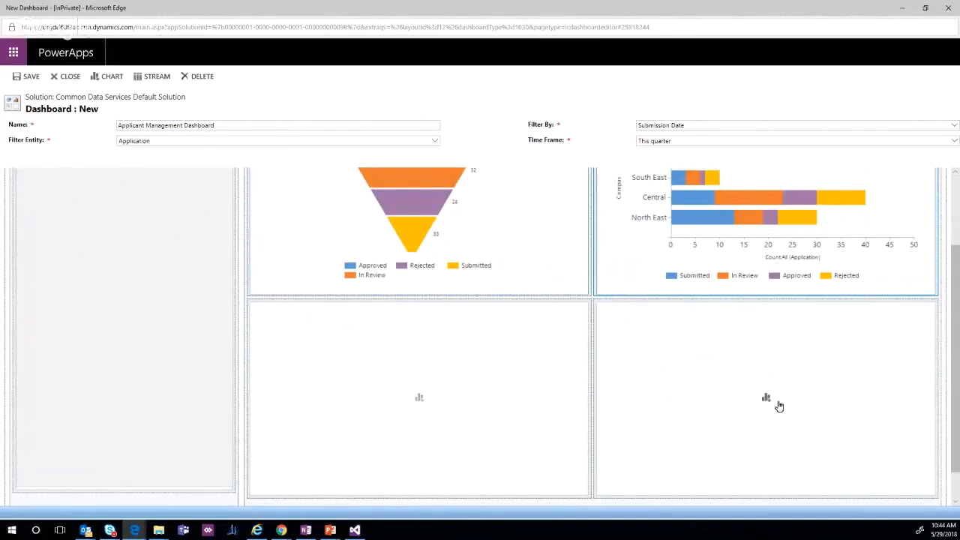
scroll(459, 441, up, 1)
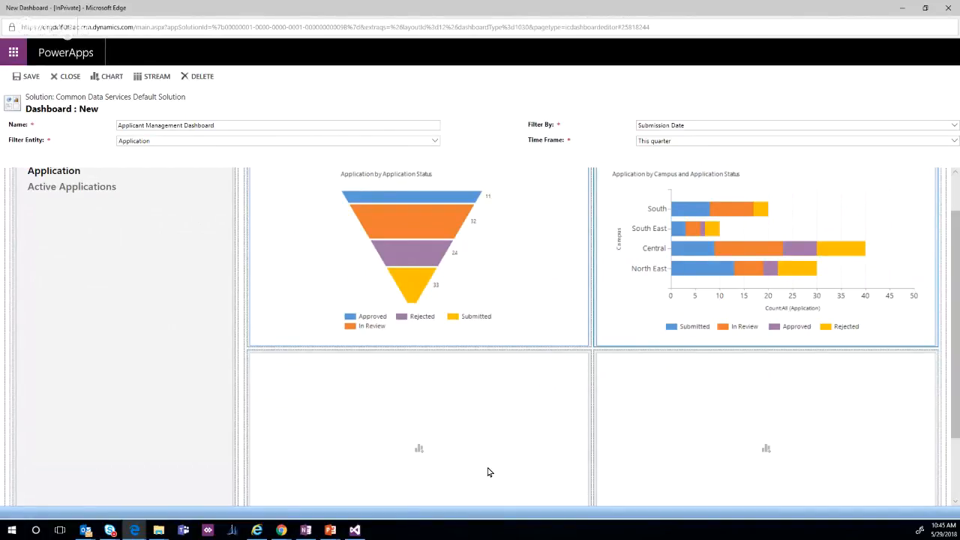
click(418, 454)
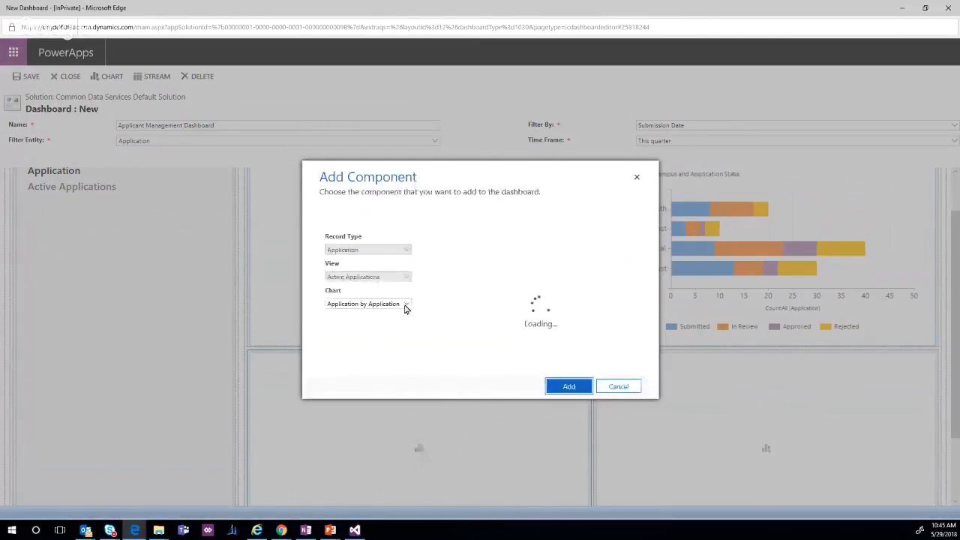
click(407, 307)
click(397, 324)
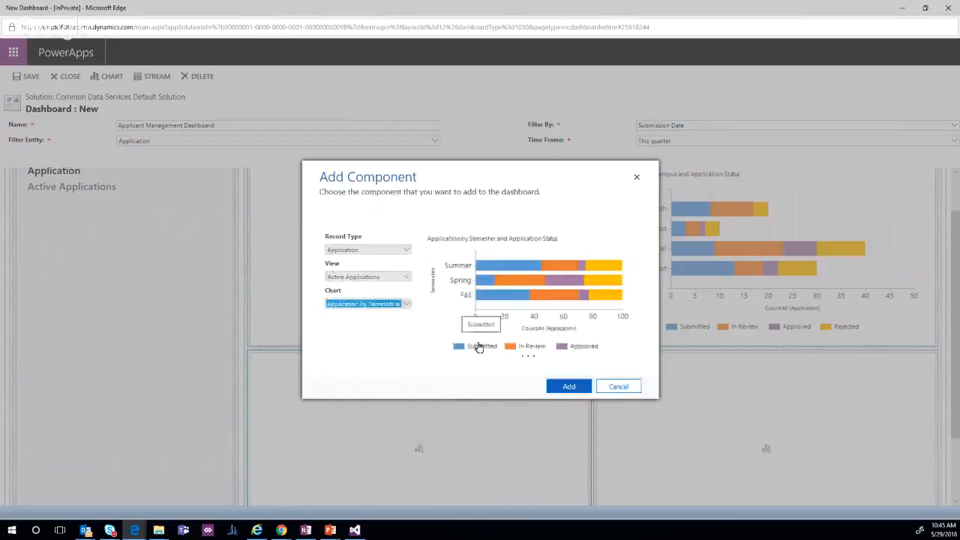
click(562, 387)
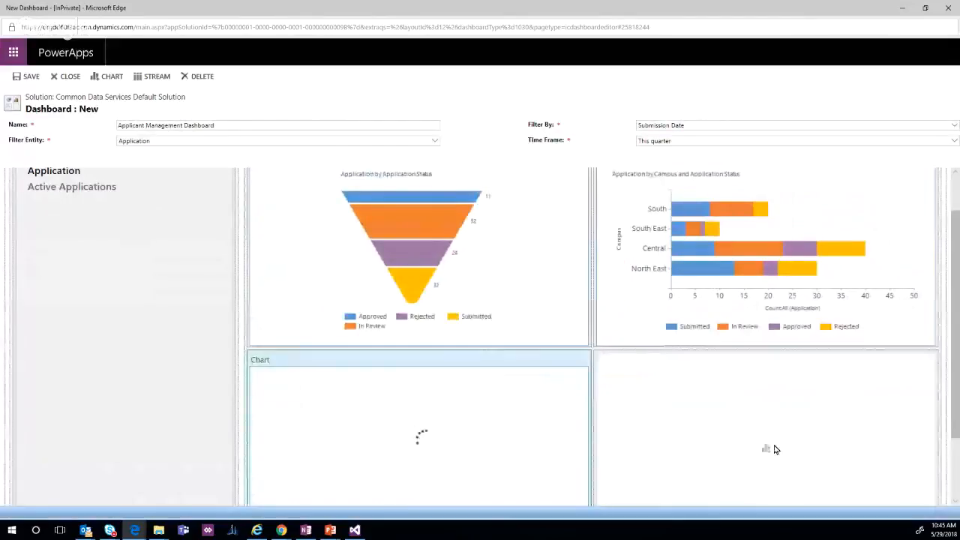
- Add the Application by Submission Date chart to the remaining empty chart slot
double_click(701, 406)
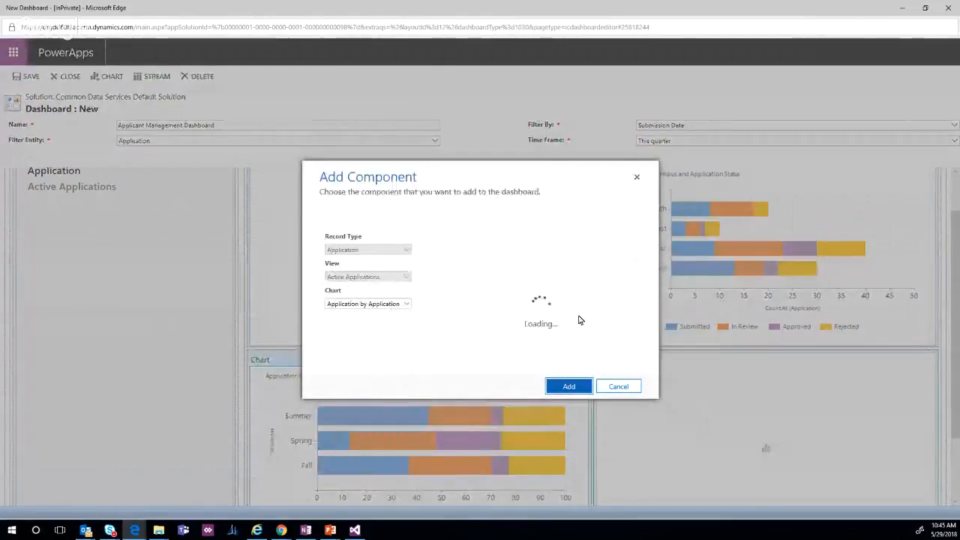
click(412, 306)
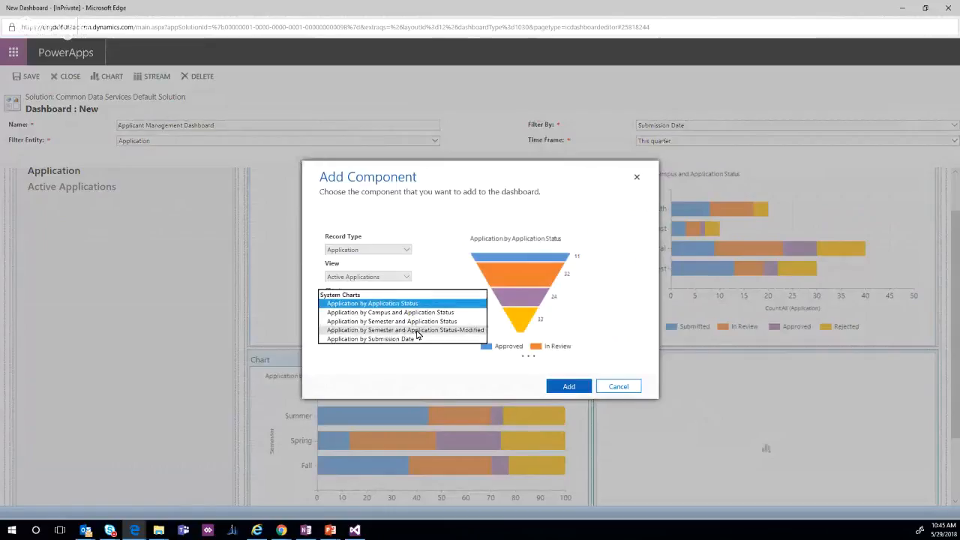
click(418, 340)
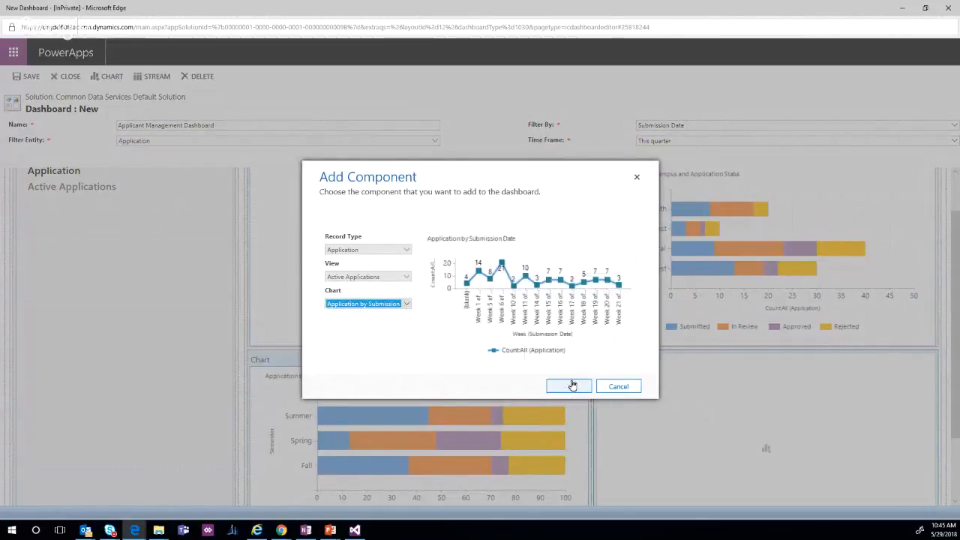
click(570, 386)
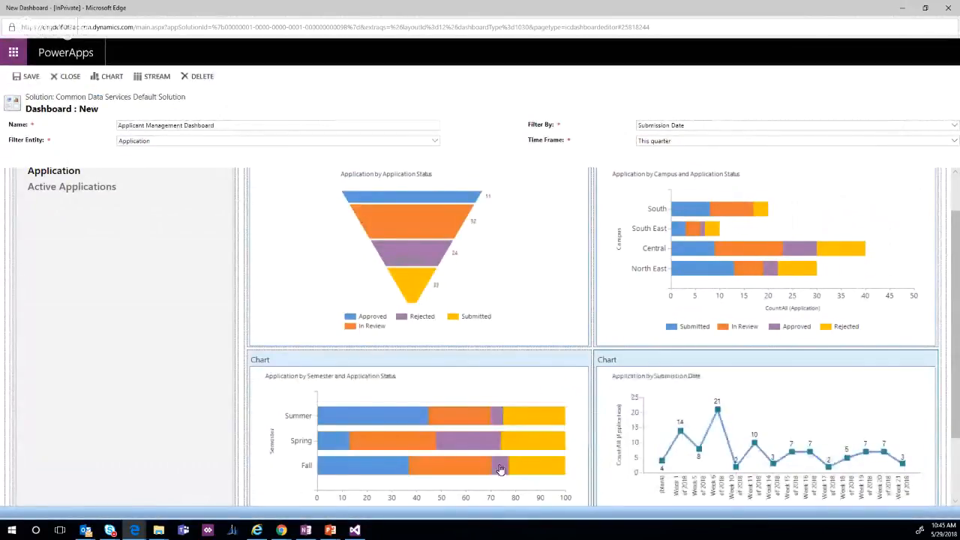
- Review the dashboard's four charts and the values of the Summer bar in the semester chart
scroll(774, 409, down, 2)
scroll(764, 409, up, 2)
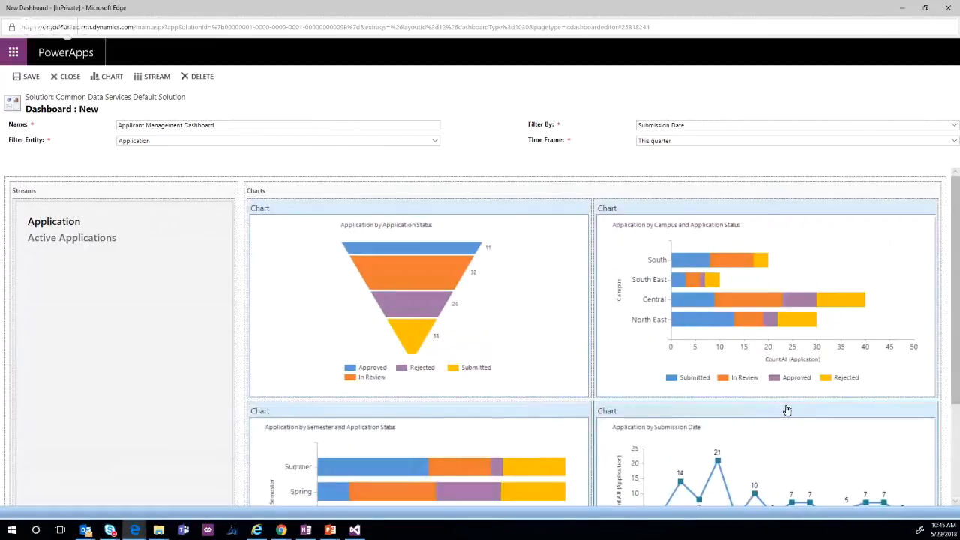
scroll(502, 292, down, 2)
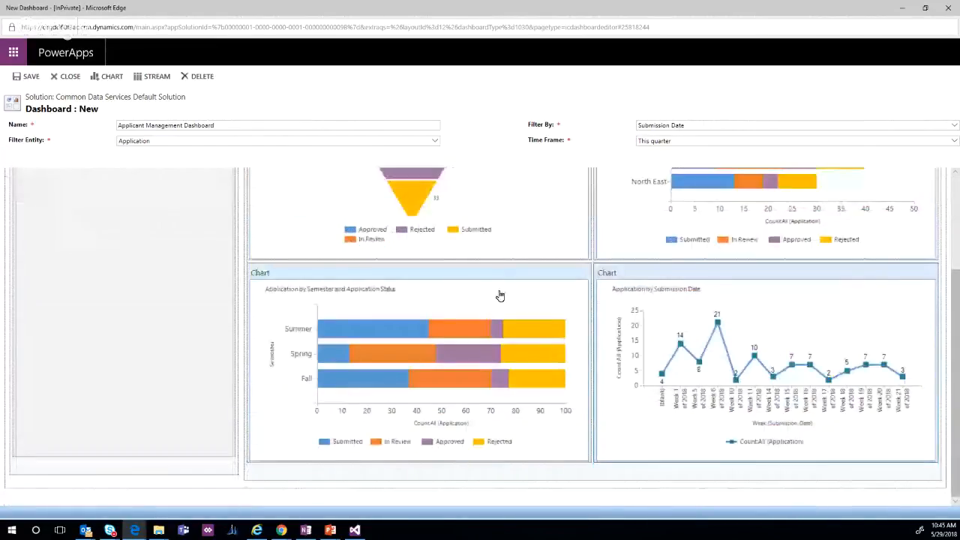
scroll(484, 337, up, 2)
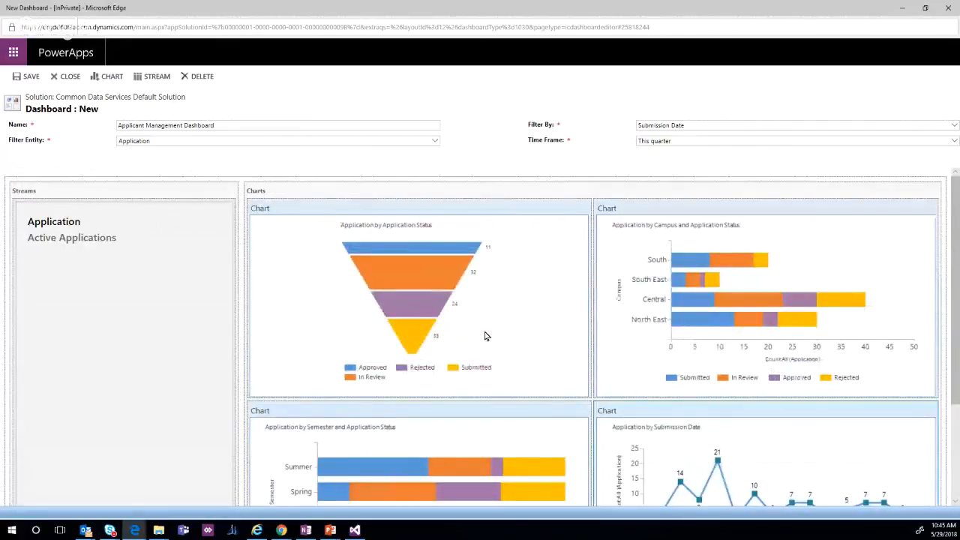
scroll(485, 336, down, 2)
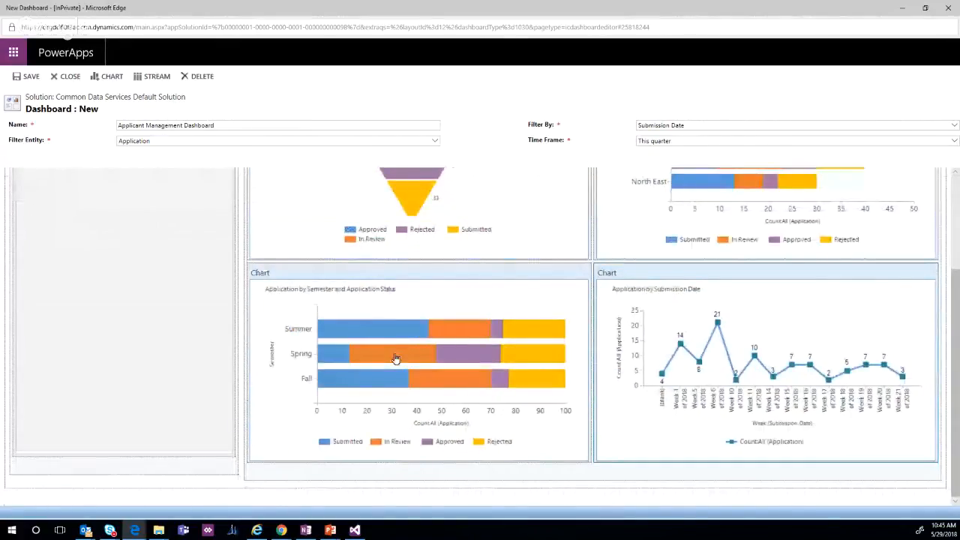
mouse_move(358, 335)
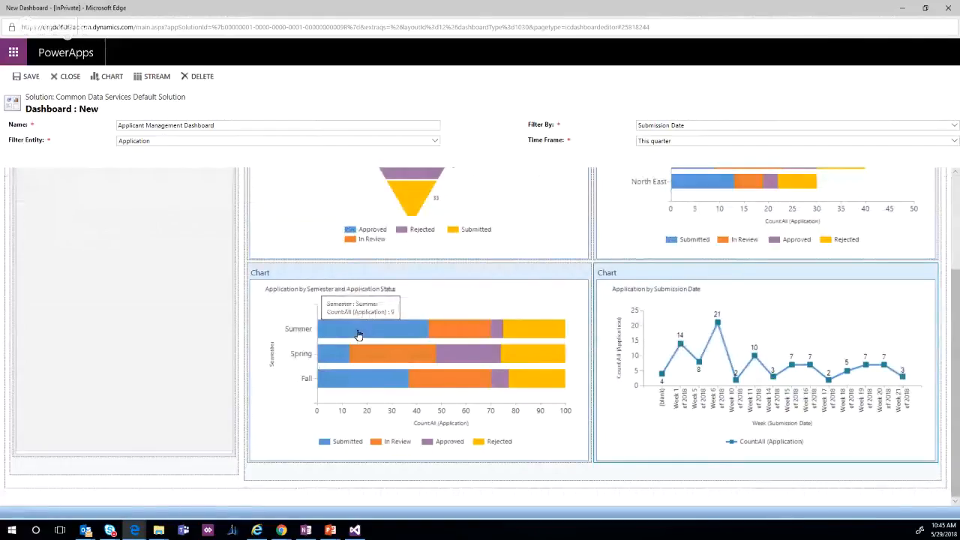
scroll(359, 336, up, 2)
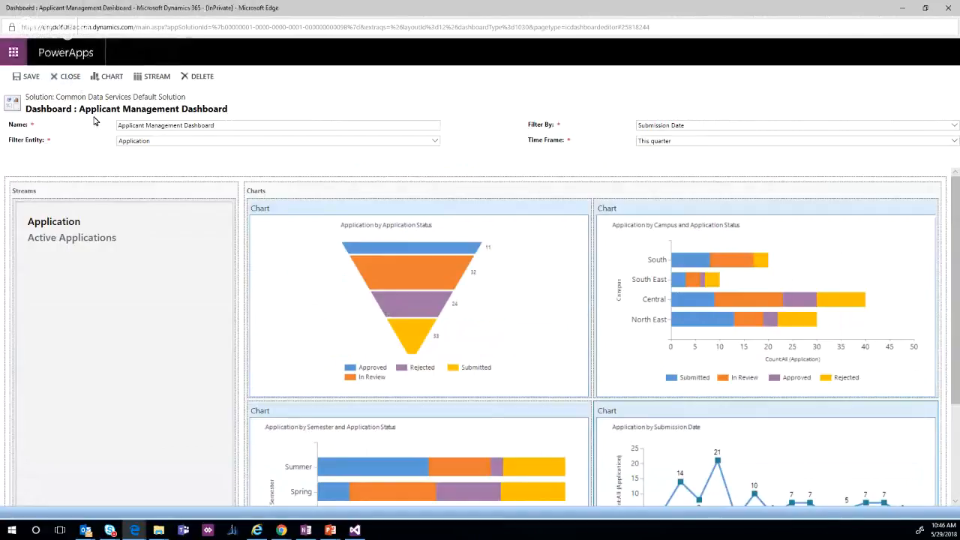
- Close the saved dashboard editor and publish the Applicant Management Dashboard from the solution's dashboard list
click(76, 81)
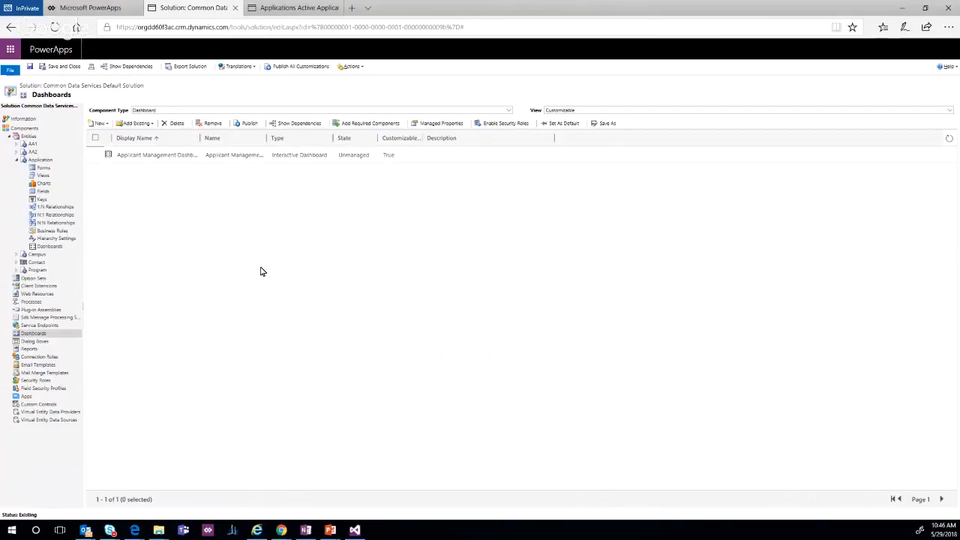
click(95, 155)
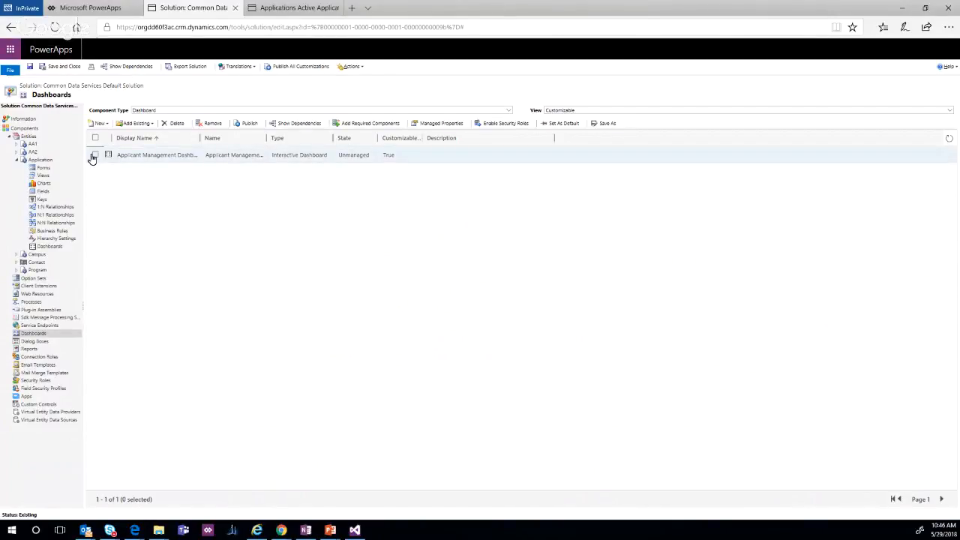
click(249, 123)
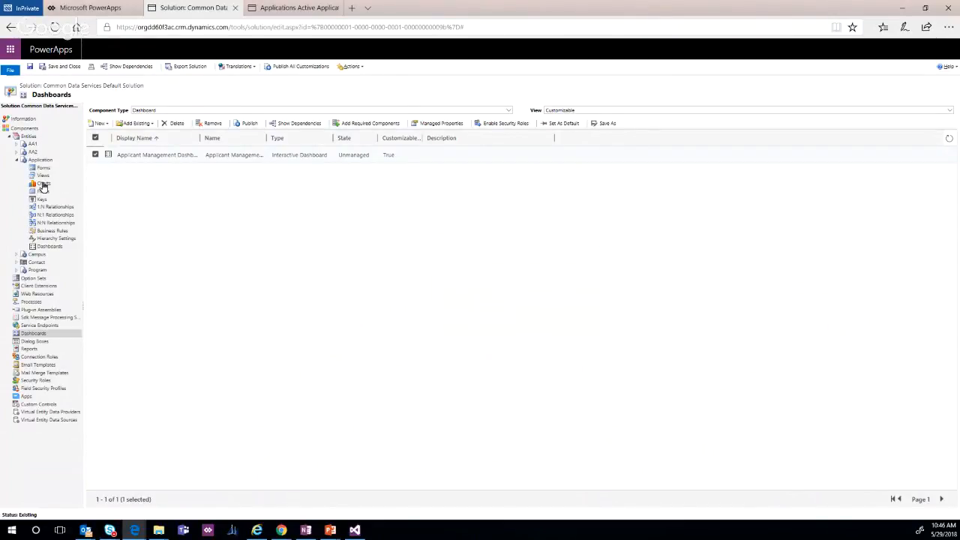
- Open the Application entity in the solution, then save and publish its customizations
click(42, 161)
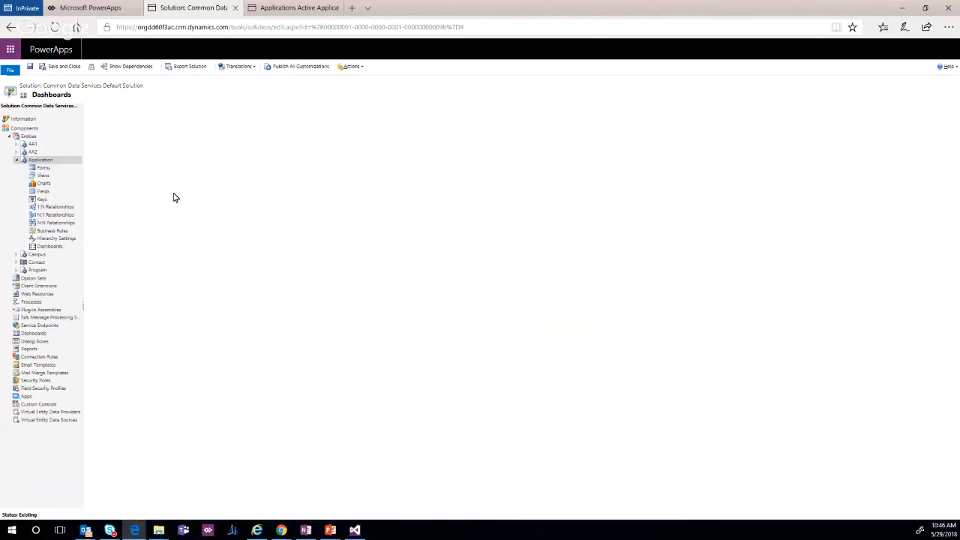
click(31, 68)
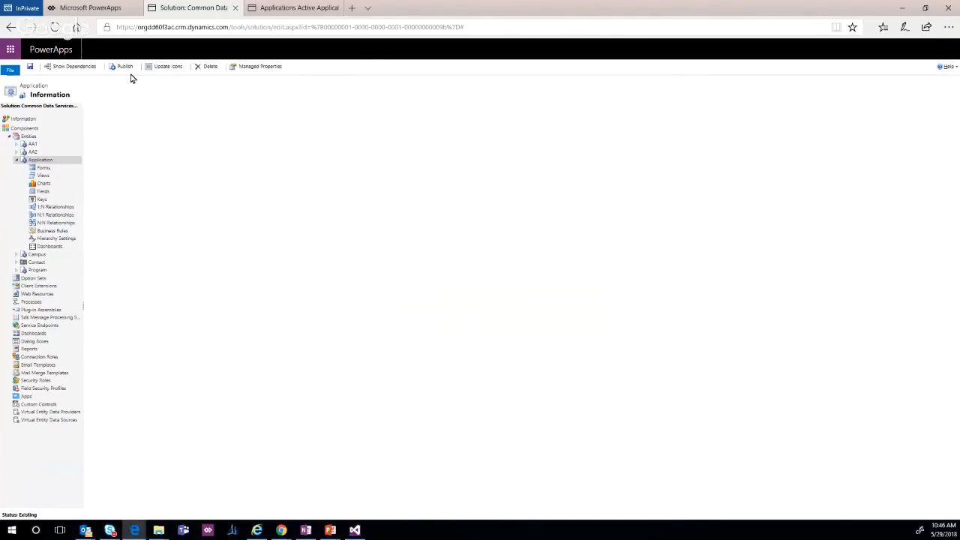
click(125, 67)
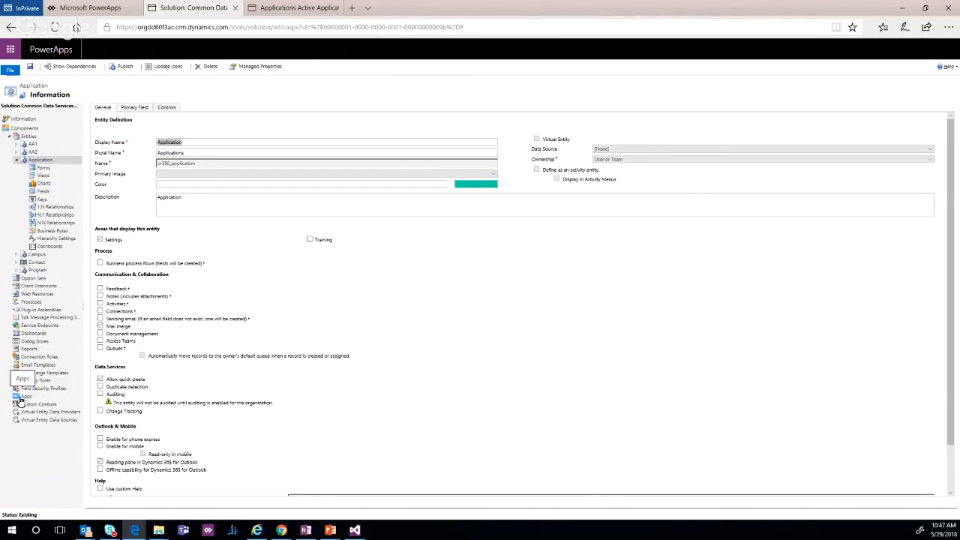
- Return to the PowerApps environment's list of model-driven apps and open FormsAndViews - Demo in the App Designer
click(97, 9)
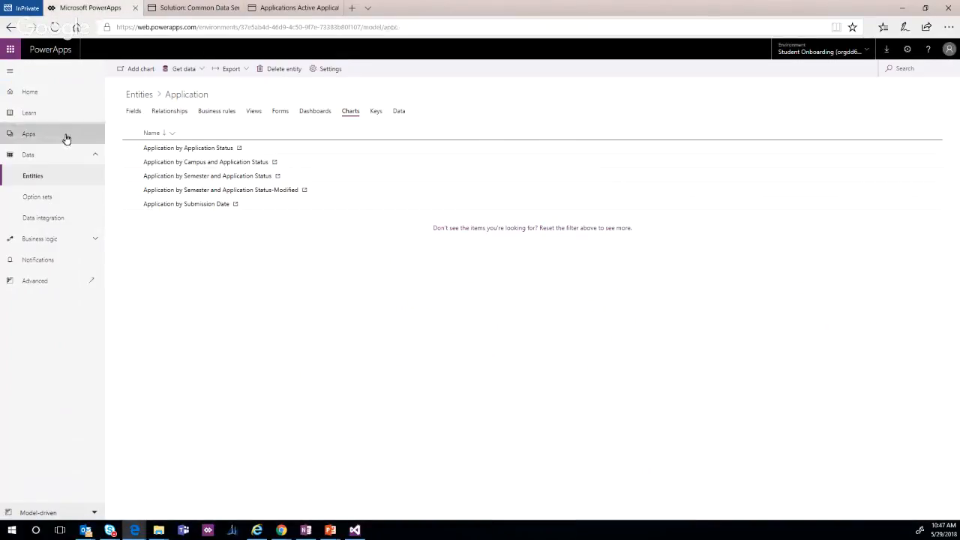
click(66, 140)
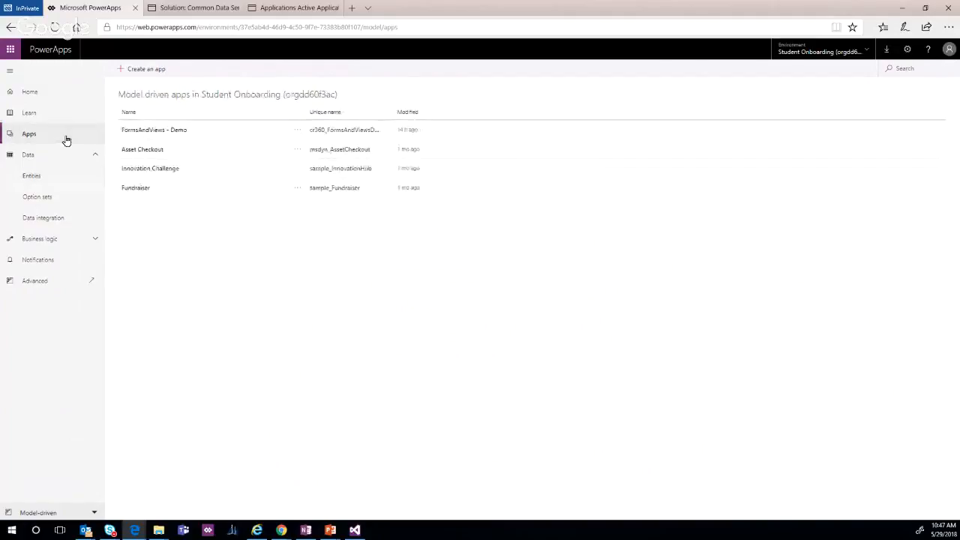
click(143, 134)
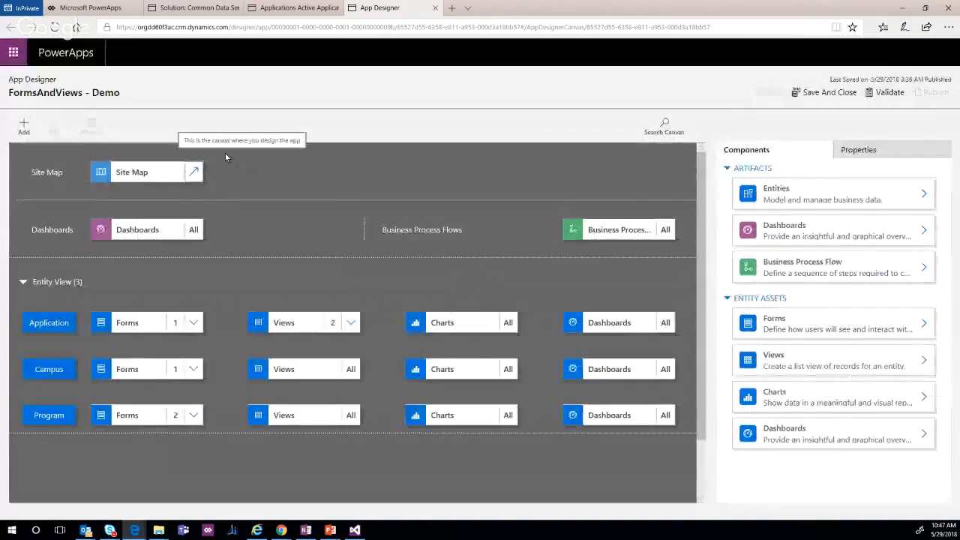
- Rename the app "Student Recruitment" in its properties and bring its advanced settings into view
click(878, 150)
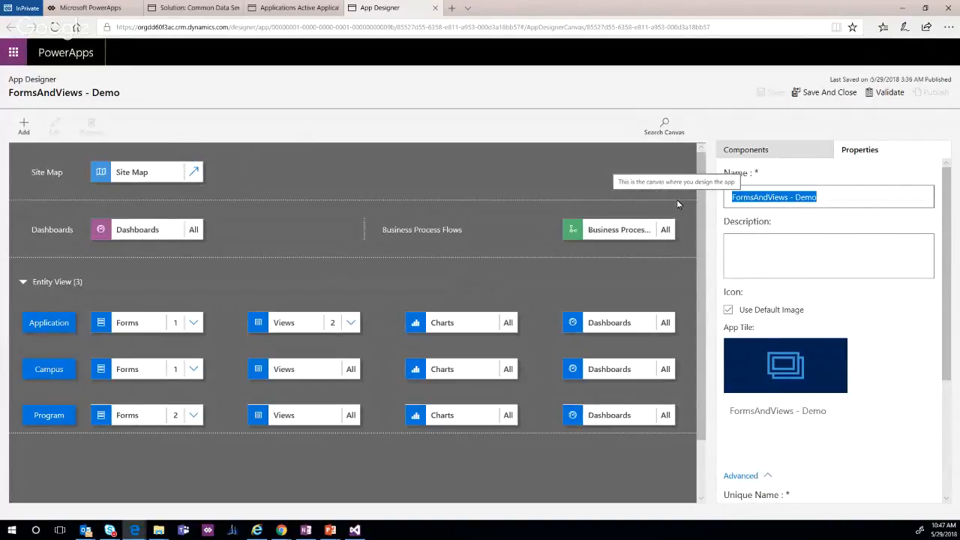
text(Stud)
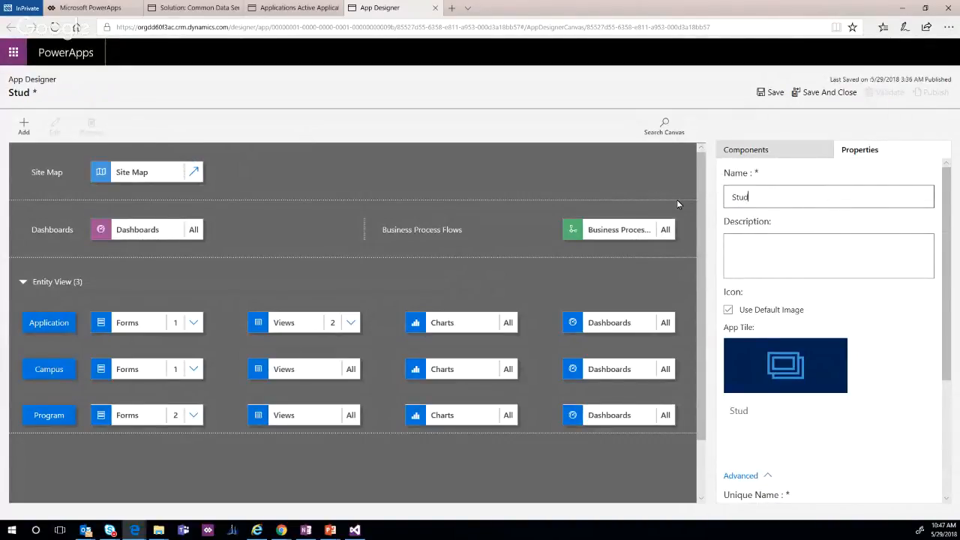
text(ent Recr)
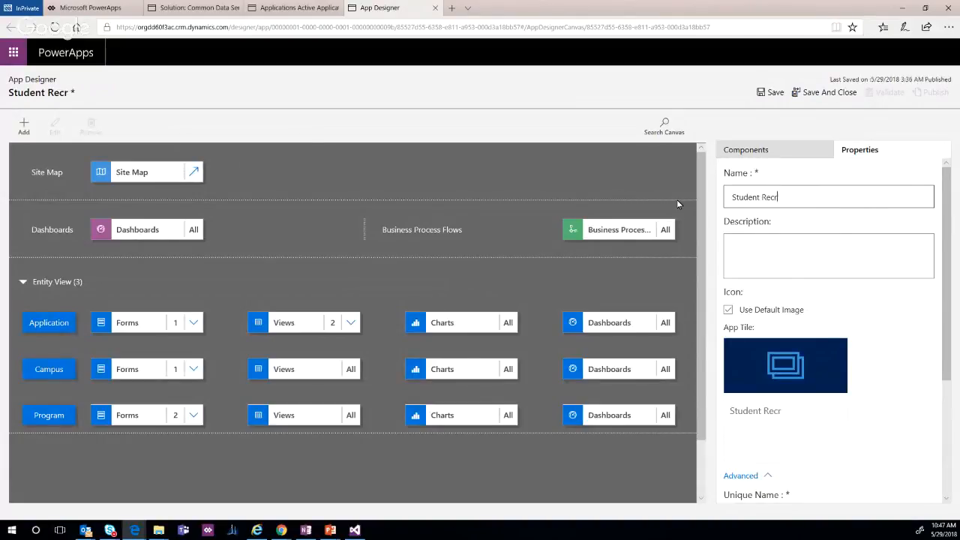
text(uitment)
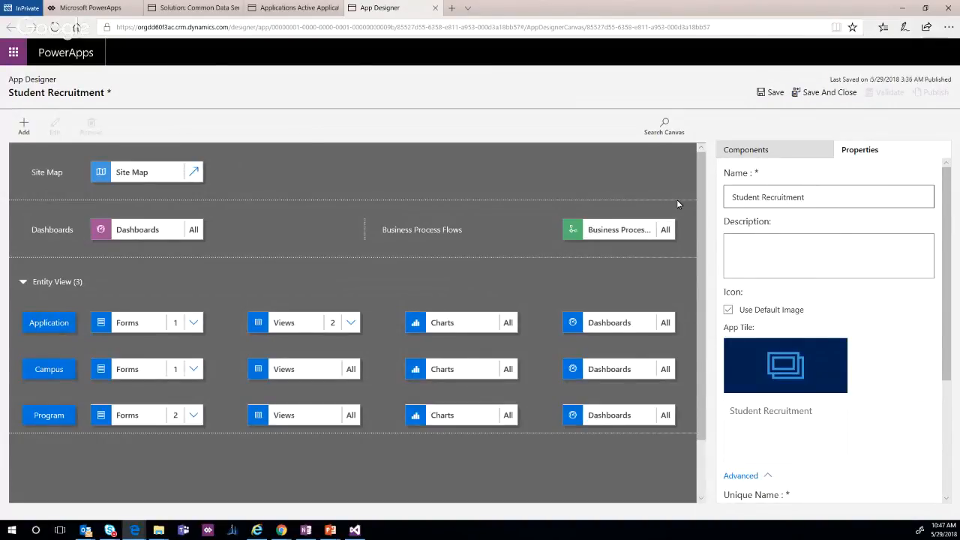
scroll(783, 264, down, 3)
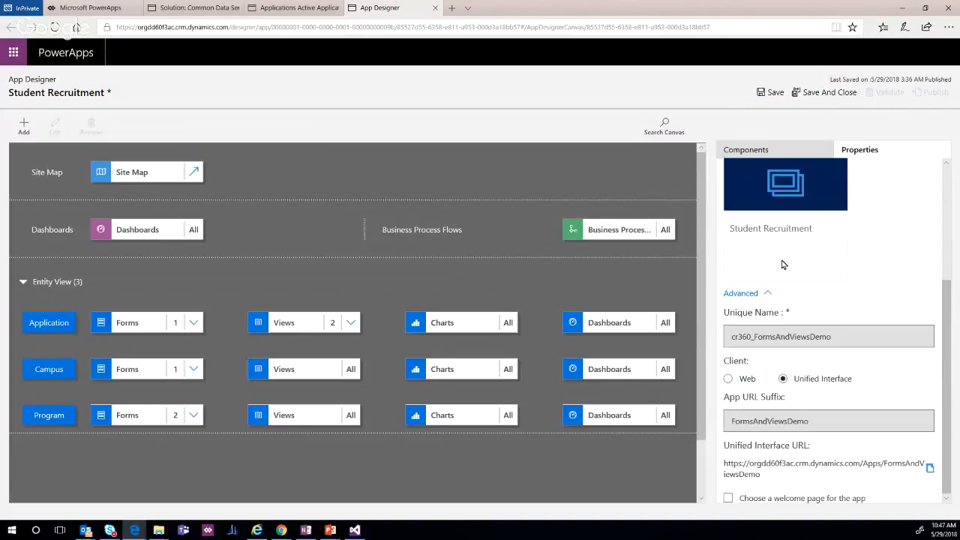
- Save the Student Recruitment app and open its site map for editing
scroll(781, 276, up, 3)
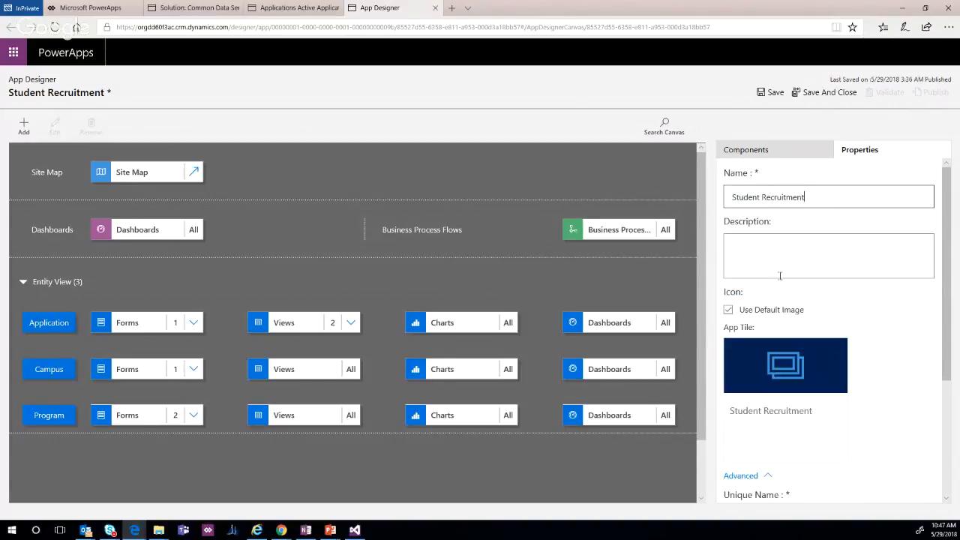
click(770, 92)
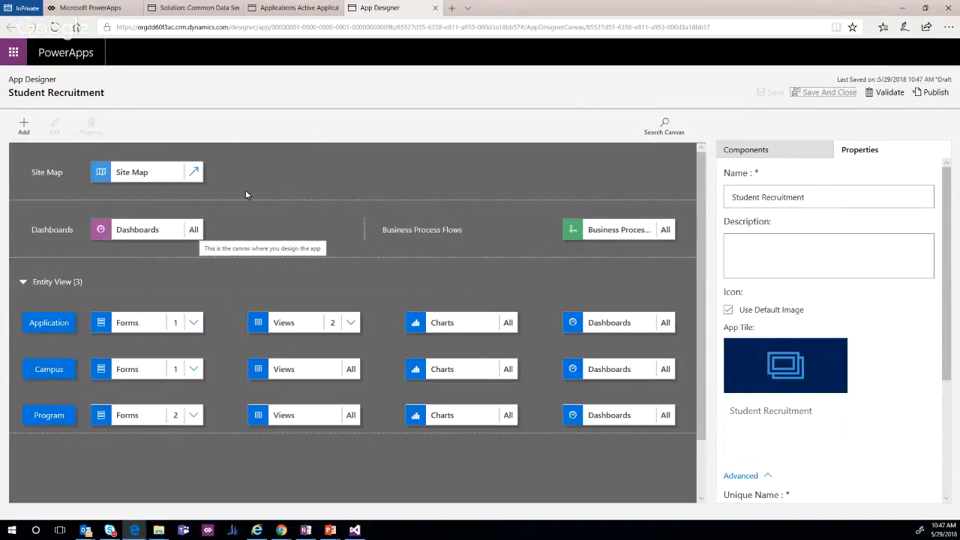
click(194, 172)
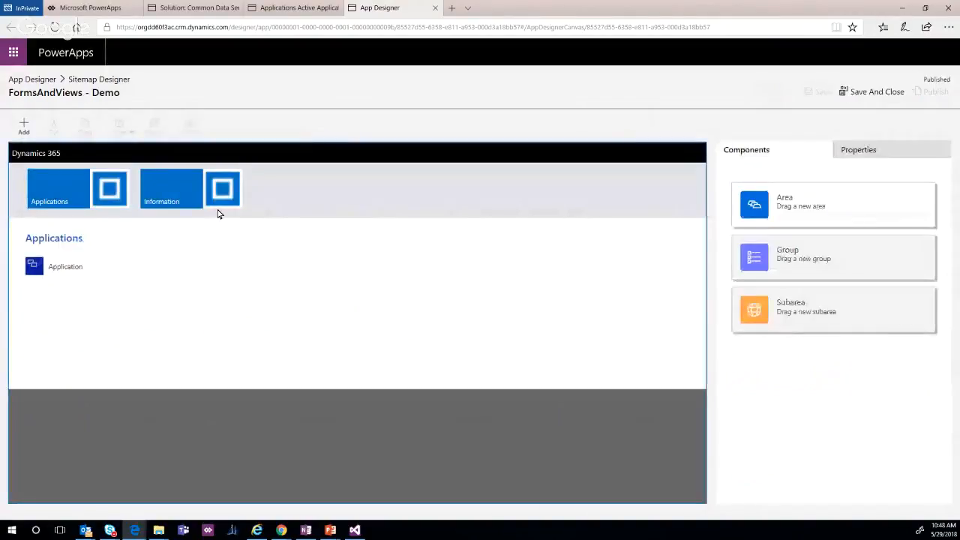
- Add a subarea of type Dashboard below Application in the Applications group, with Applicant Management Dashboard as its default dashboard
click(23, 130)
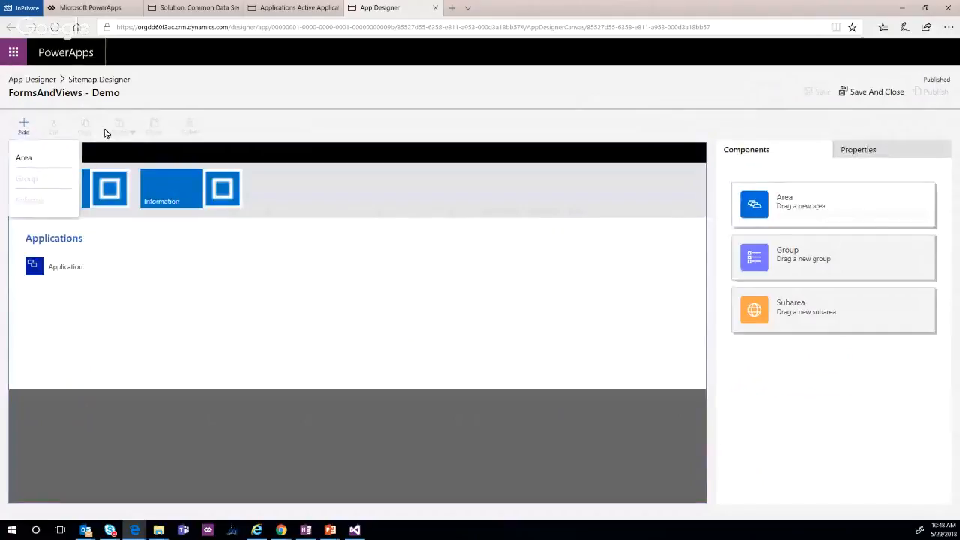
click(82, 273)
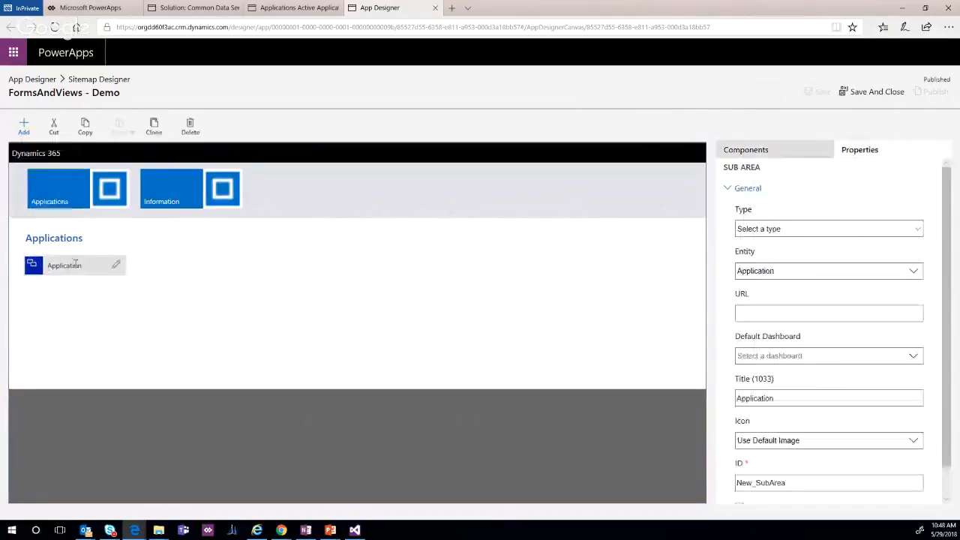
click(23, 131)
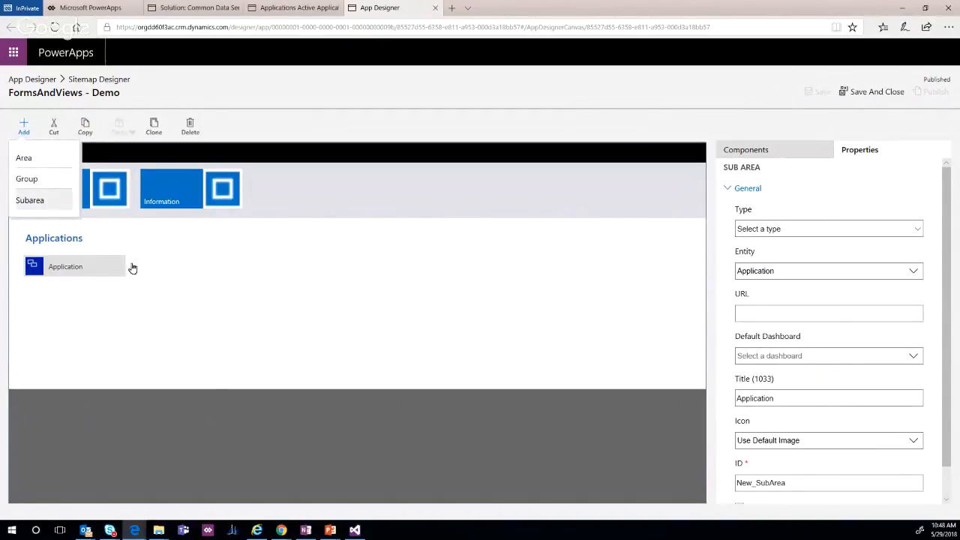
click(875, 234)
click(874, 238)
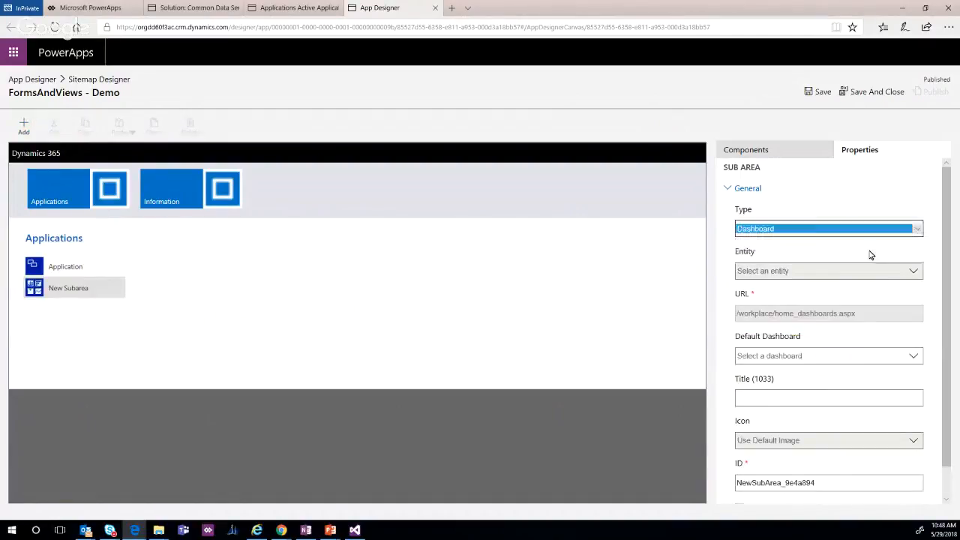
click(914, 359)
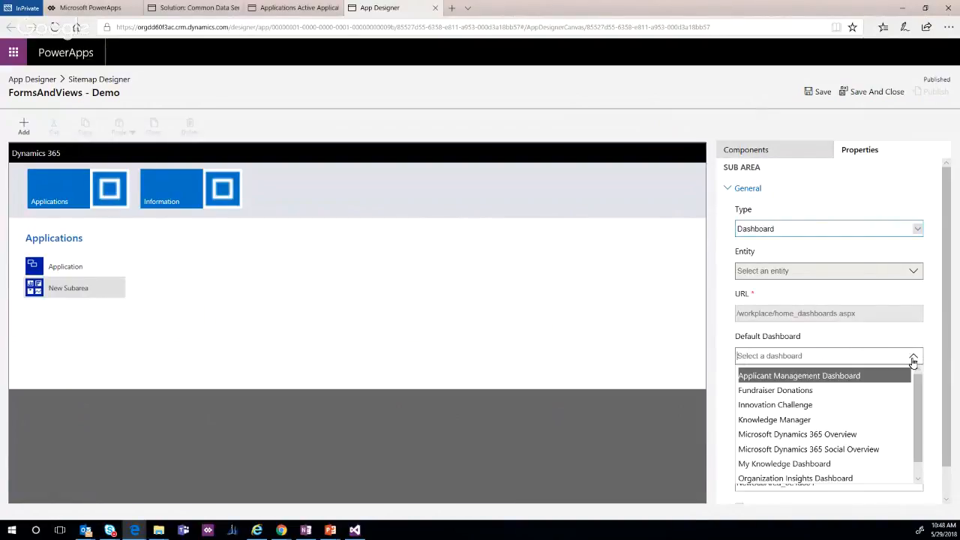
click(883, 376)
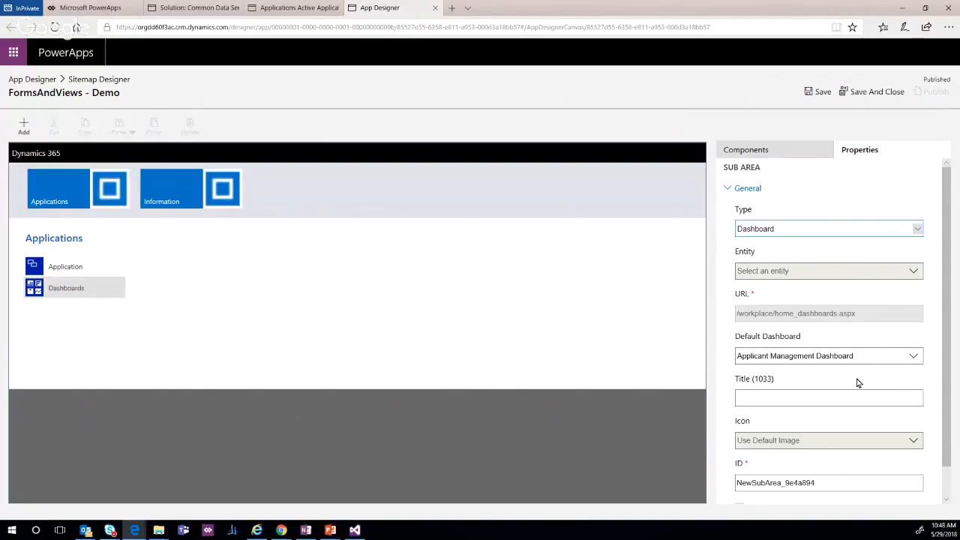
- Save the site map with its new dashboard subarea and publish it
scroll(858, 383, down, 1)
scroll(859, 383, up, 1)
click(815, 98)
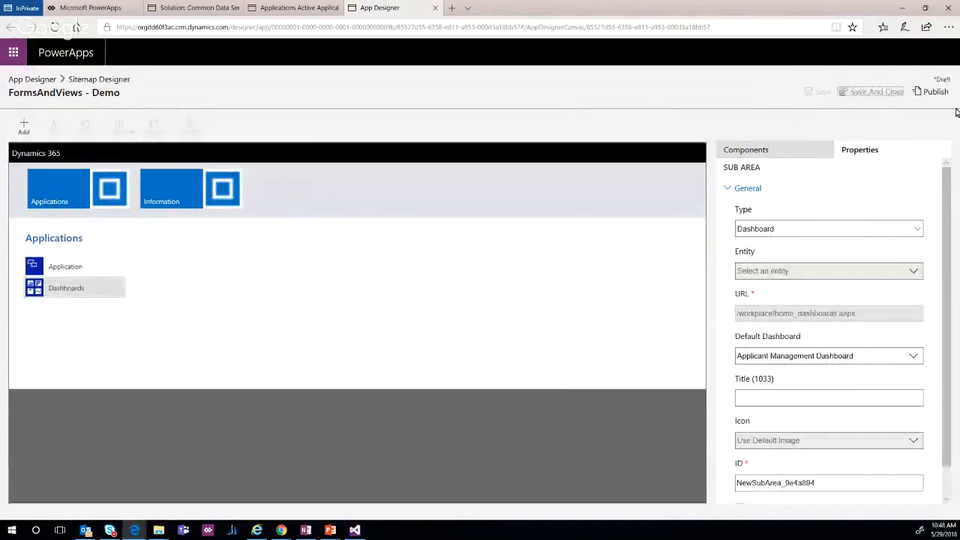
click(930, 92)
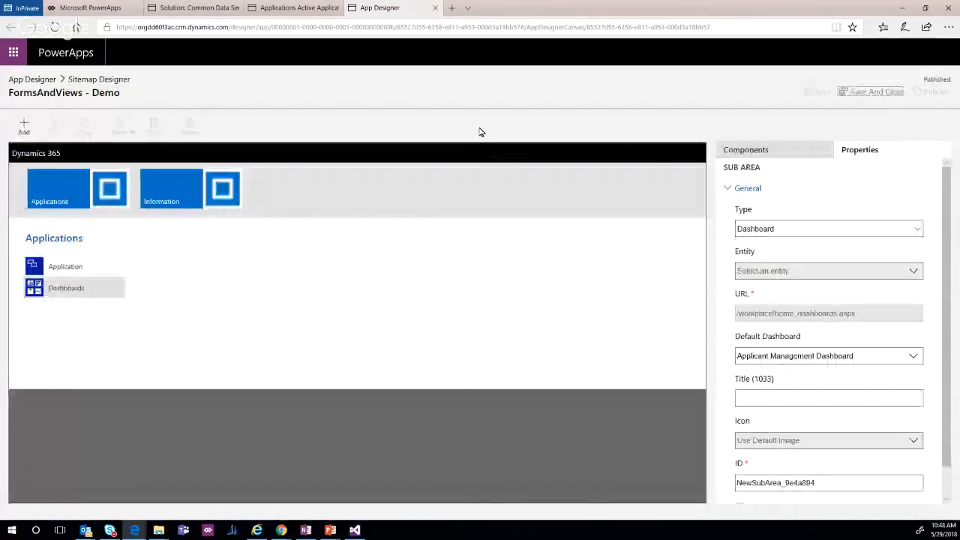
- Play FormsAndViews - Demo from the list of model-driven apps and open its Dashboards page
click(94, 9)
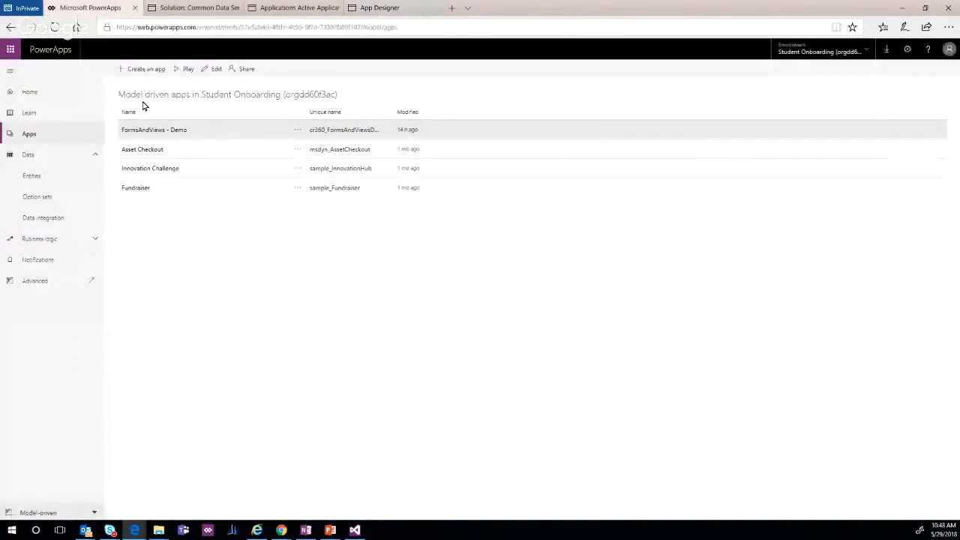
click(186, 73)
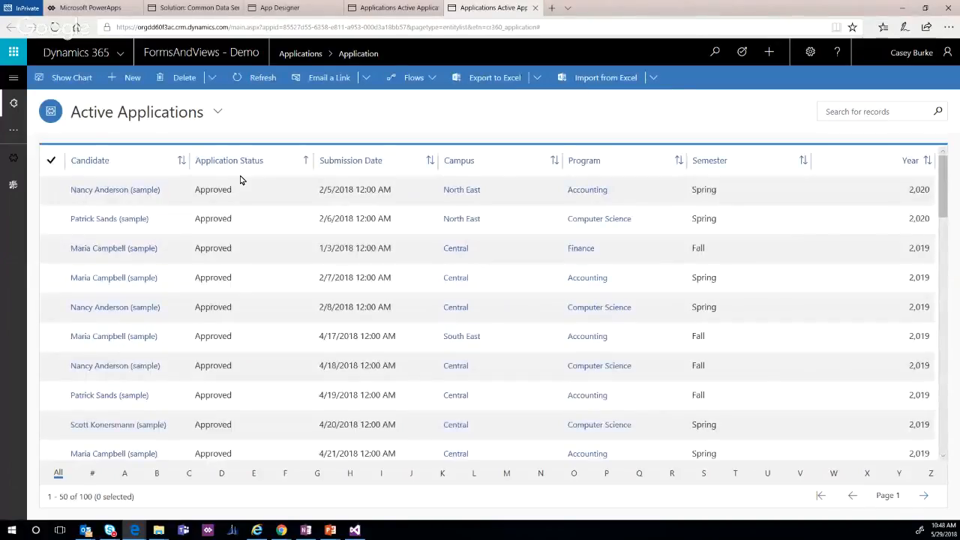
click(13, 186)
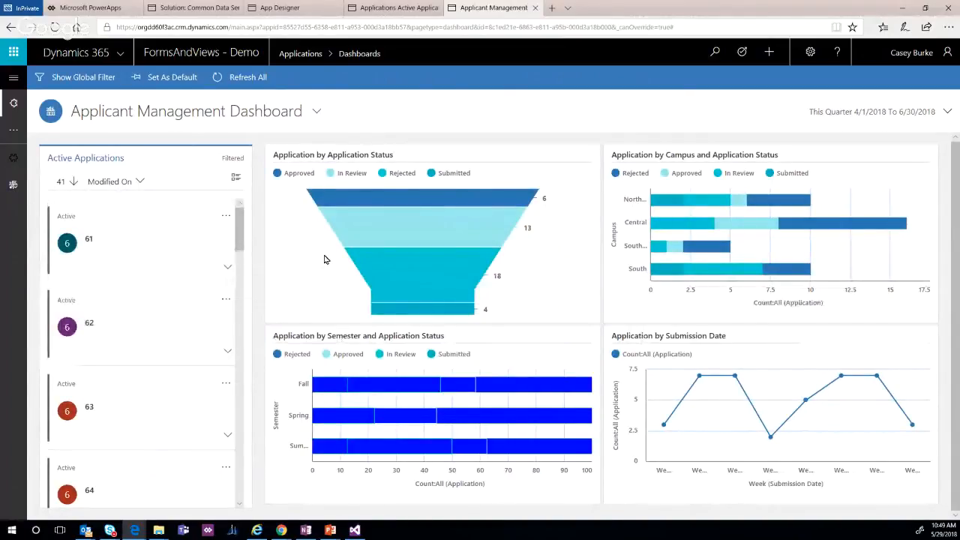
- Inspect the status and campus charts, filter the dashboard to the North East campus's Submitted applications, and clear the filters
mouse_move(334, 200)
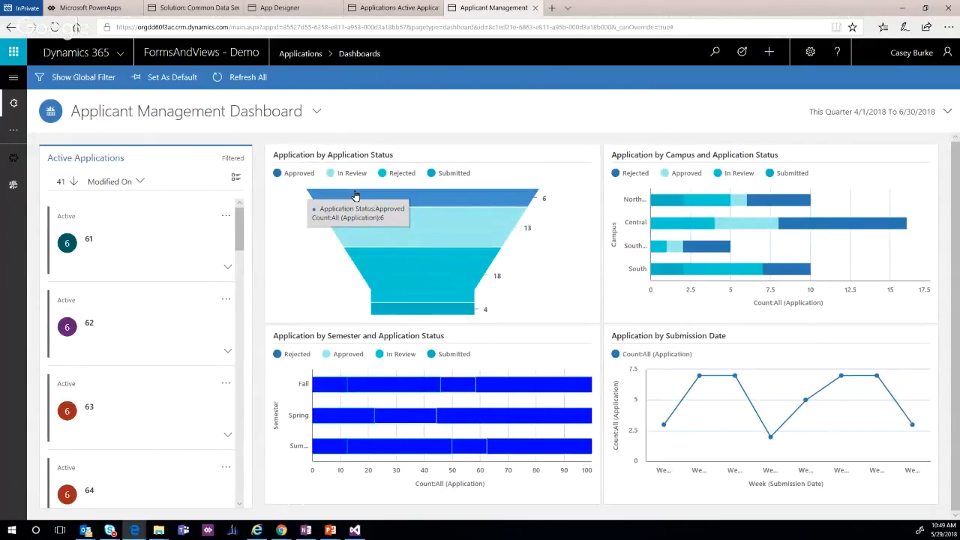
mouse_move(429, 236)
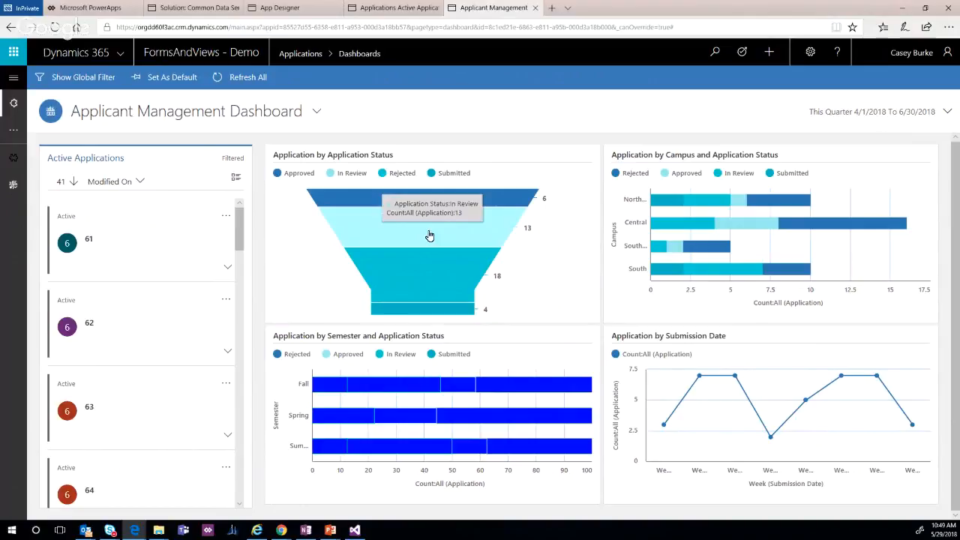
mouse_move(669, 202)
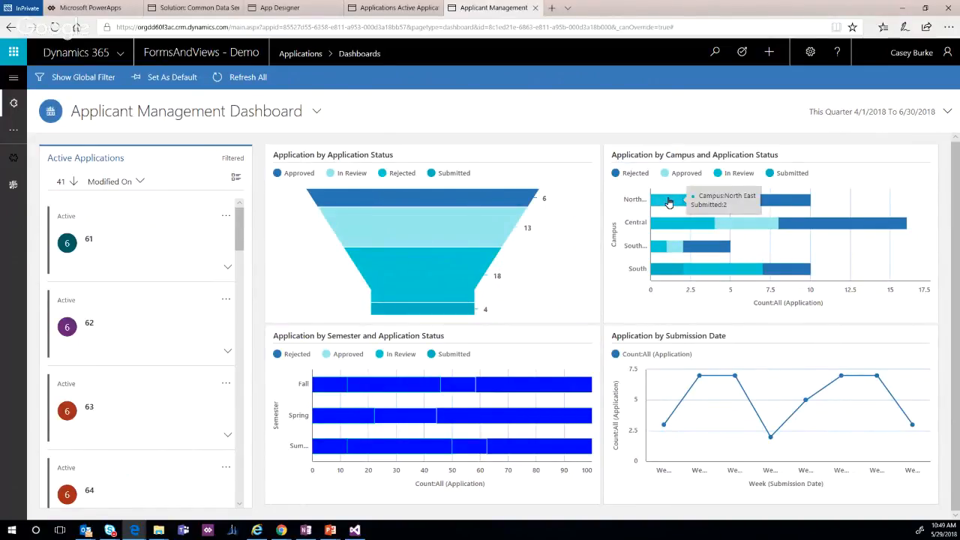
mouse_move(659, 224)
click(664, 204)
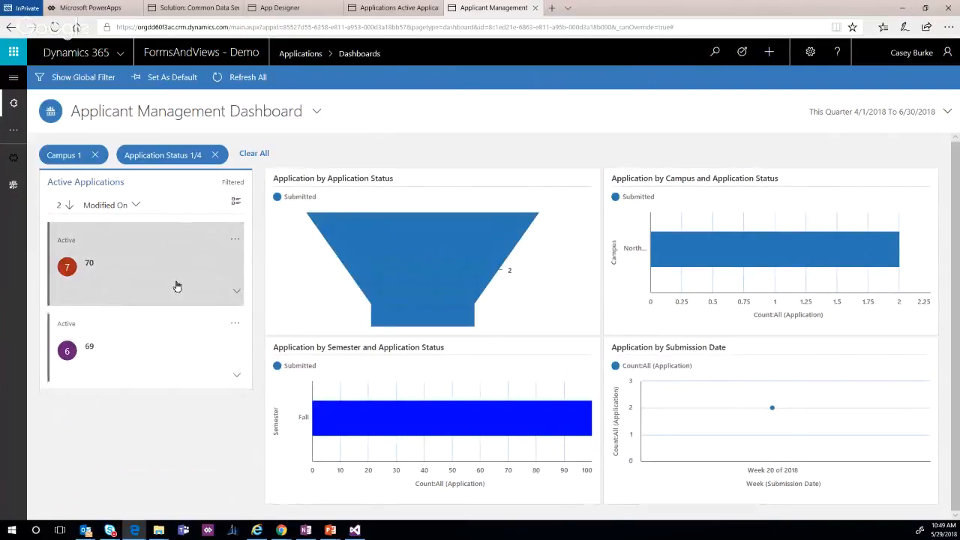
click(259, 155)
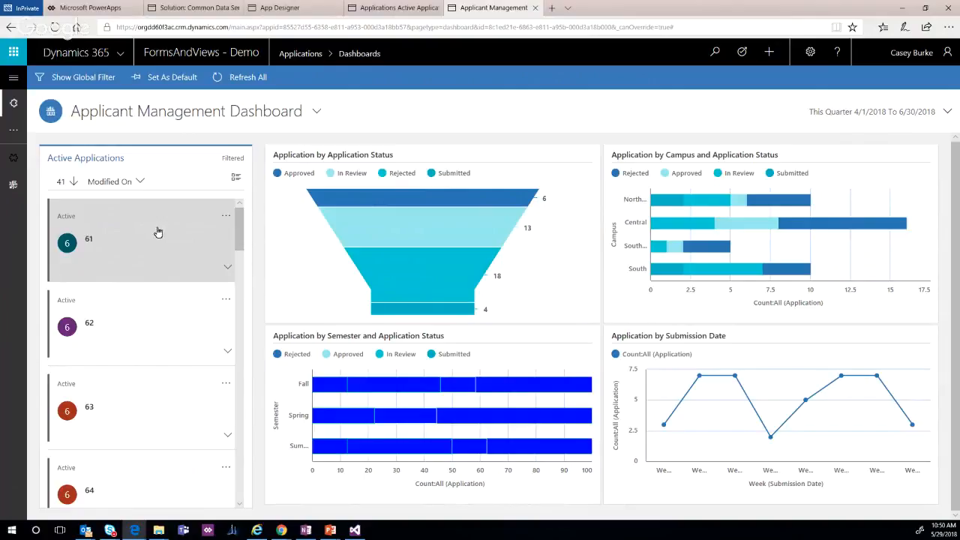
- Apply a global filter for Application Status In Review to the dashboard, review the filtered applications, and remove the filter
click(92, 83)
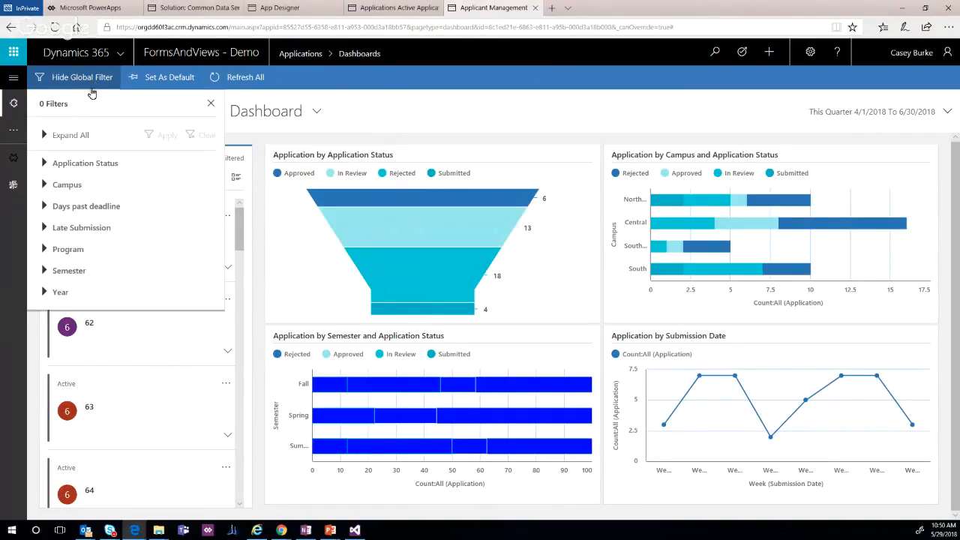
click(43, 163)
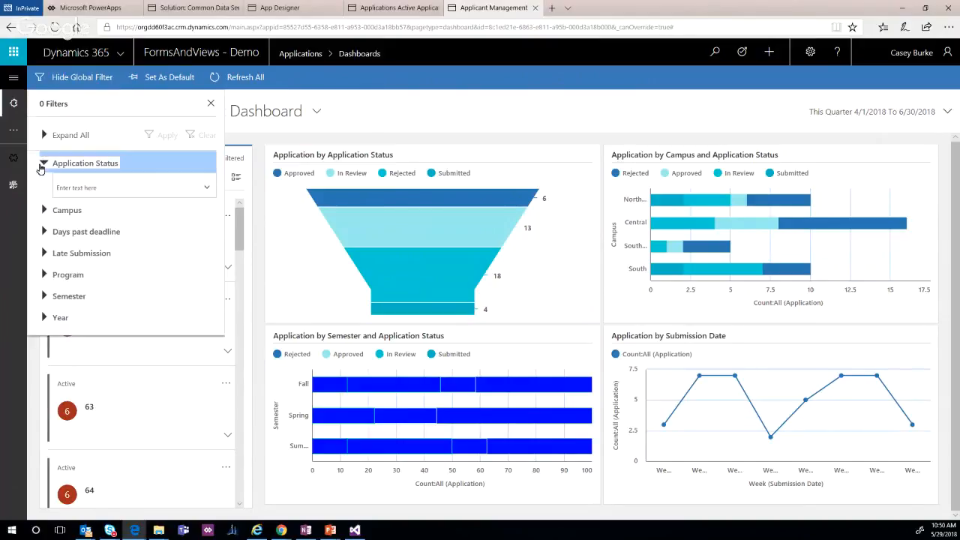
click(202, 185)
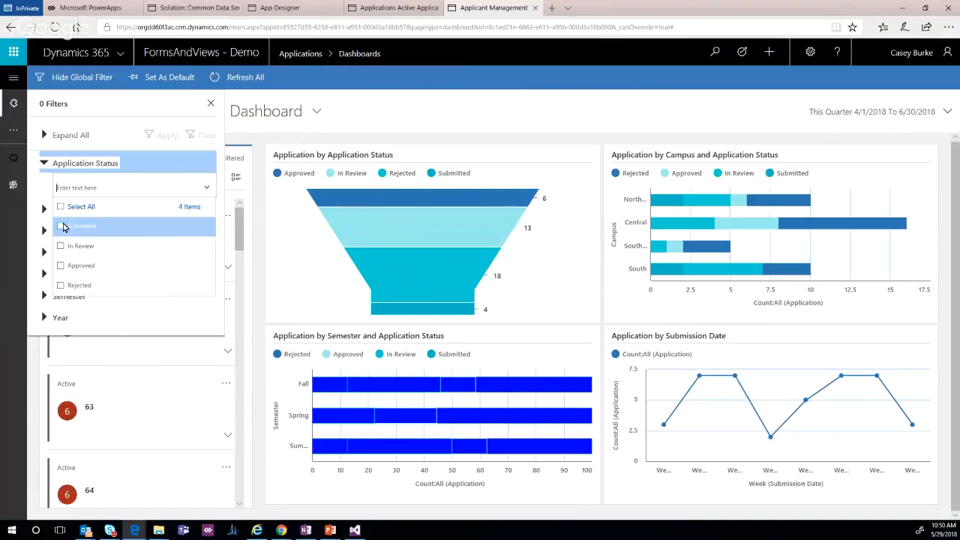
click(61, 249)
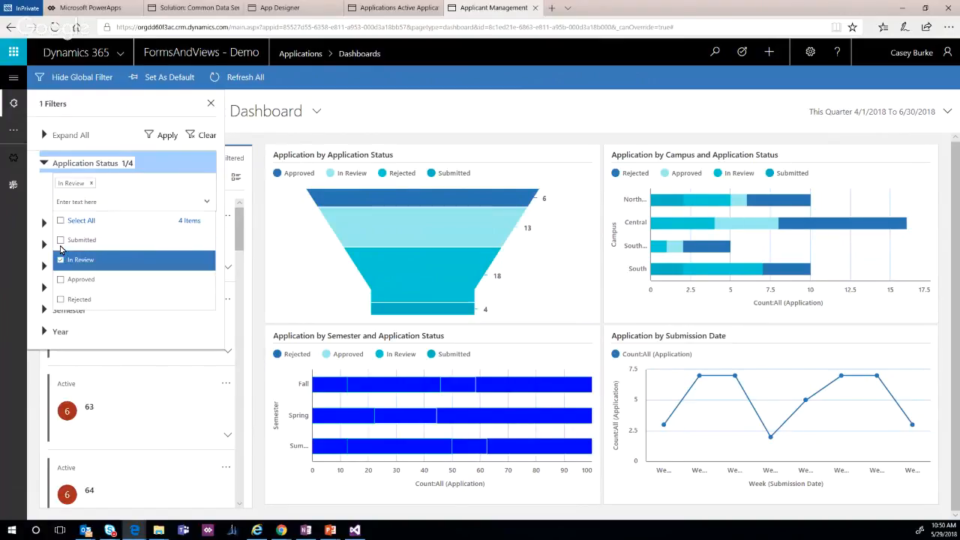
click(160, 138)
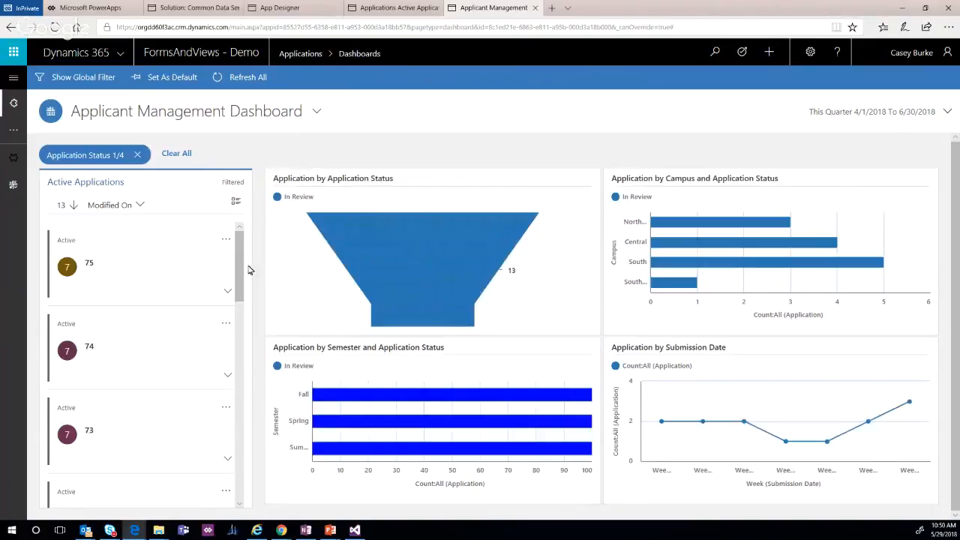
mouse_move(241, 267)
mouse_down()
mouse_move(245, 468)
mouse_move(226, 259)
mouse_up()
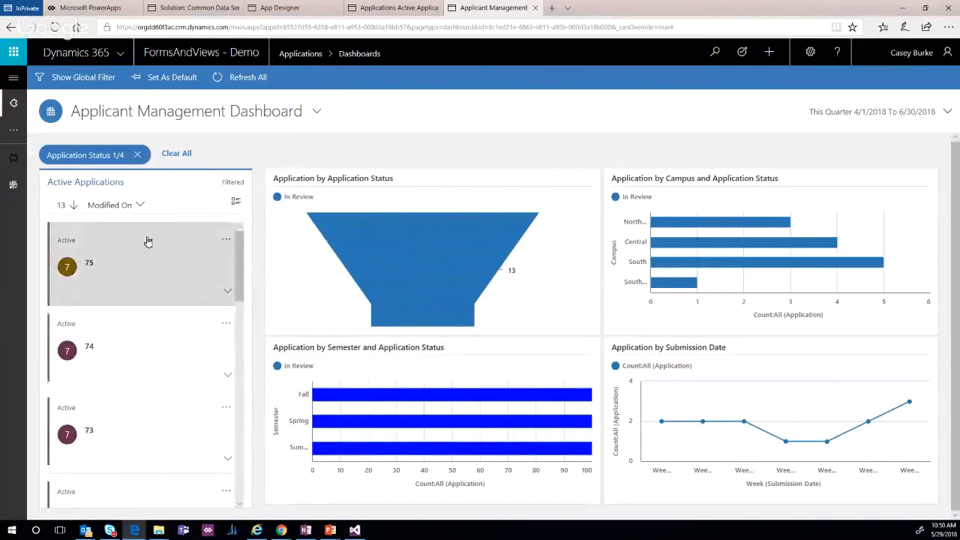
click(138, 155)
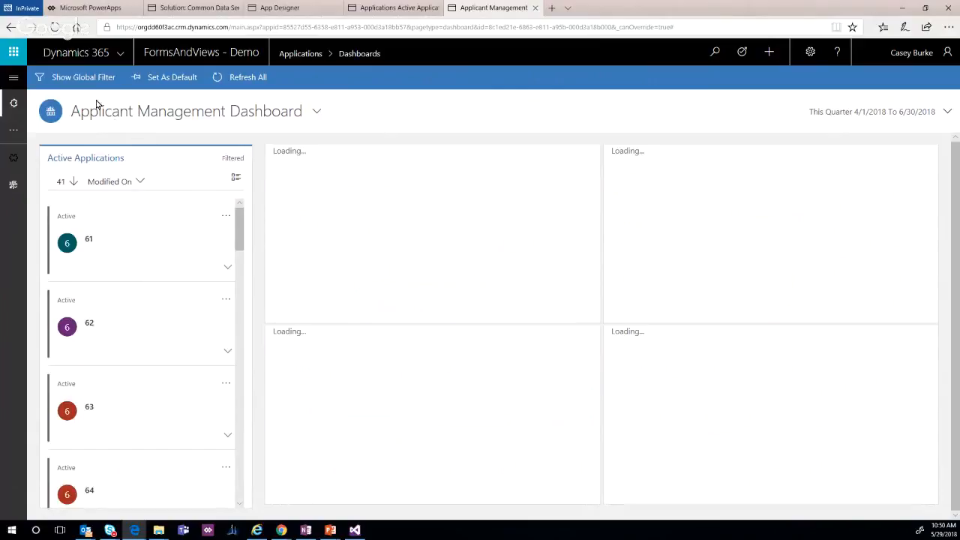
- Apply a global filter to the dashboard for the Accounting program
click(89, 78)
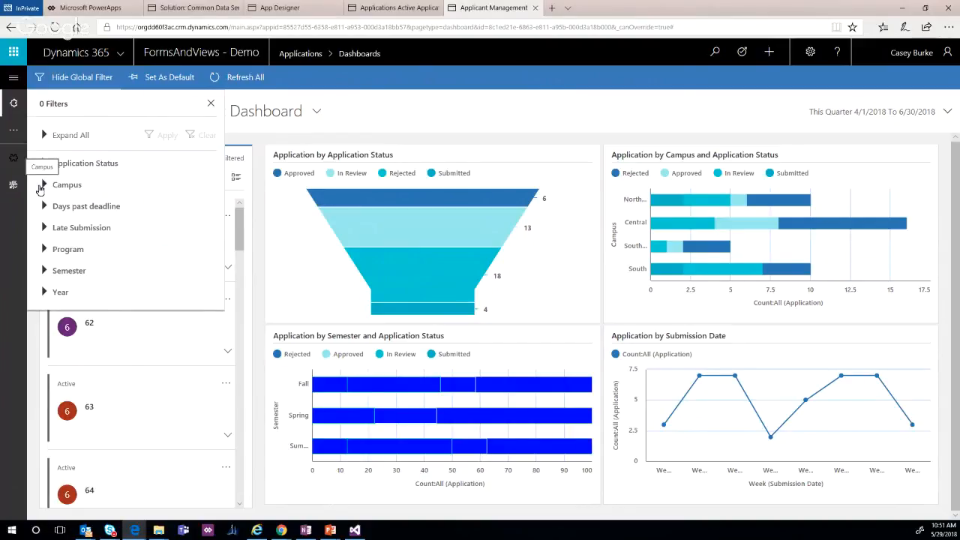
click(43, 250)
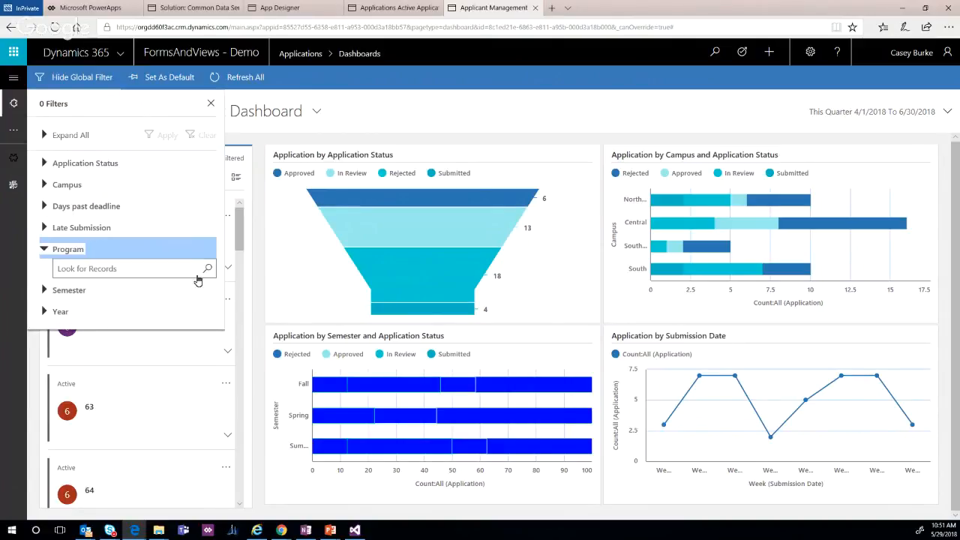
click(208, 269)
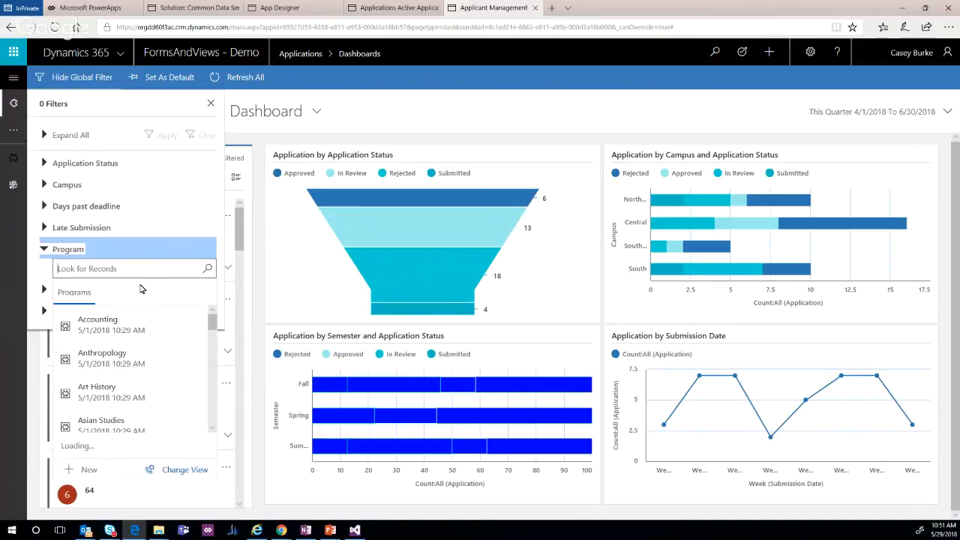
click(123, 334)
click(157, 135)
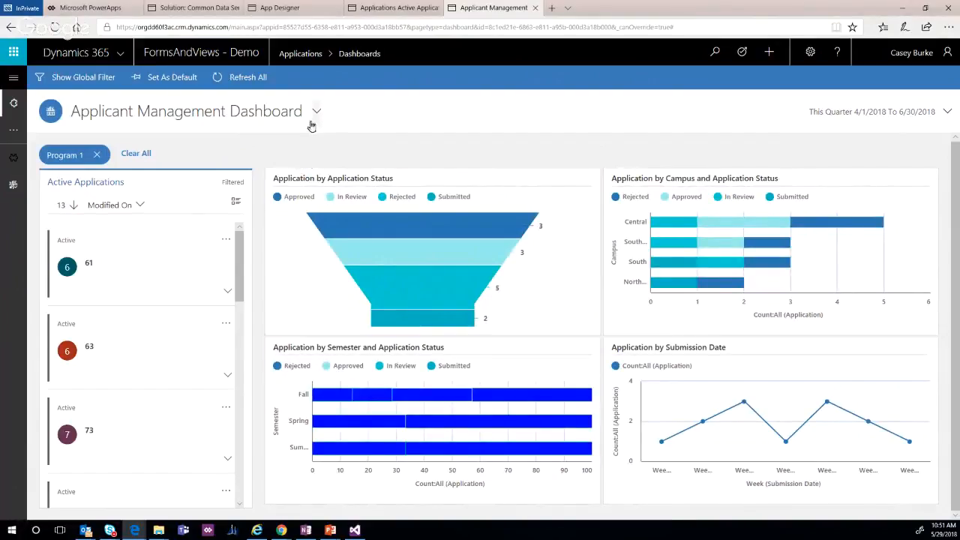
- Review the global filter and sorting settings of the Application entity's Program field in the solution, then close the field
click(203, 9)
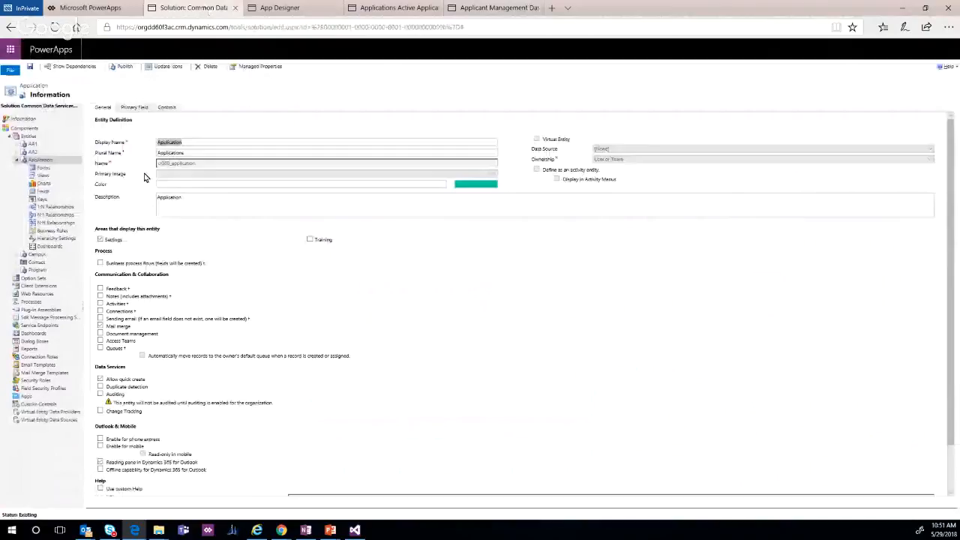
click(51, 193)
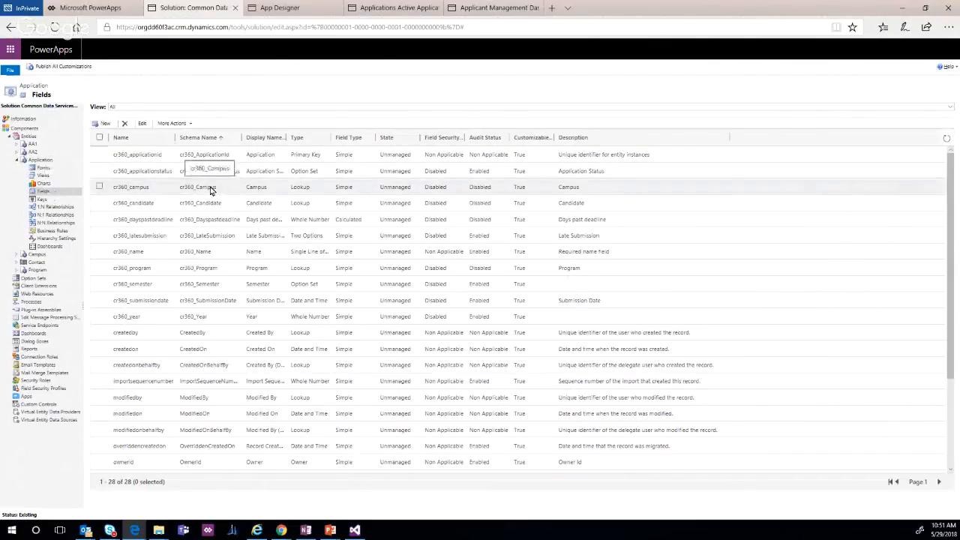
double_click(210, 271)
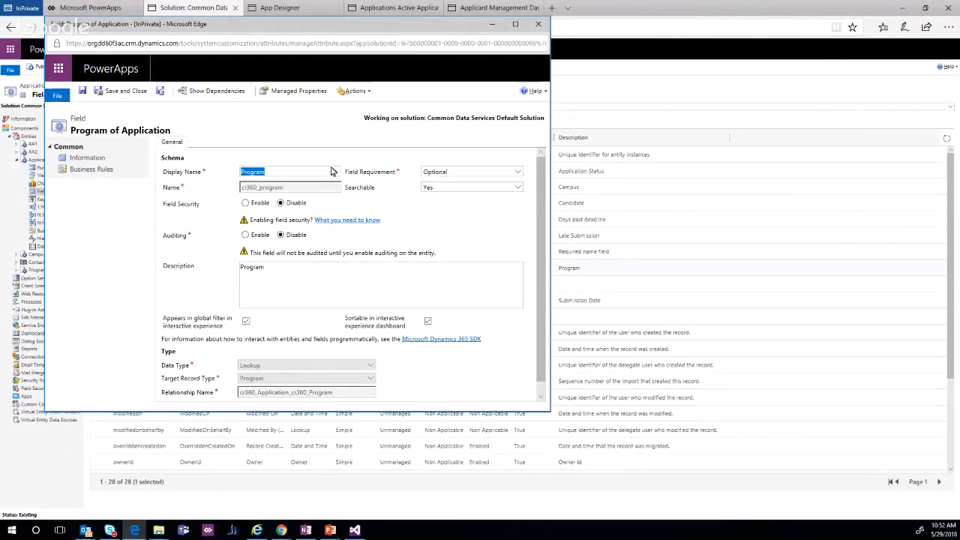
click(537, 27)
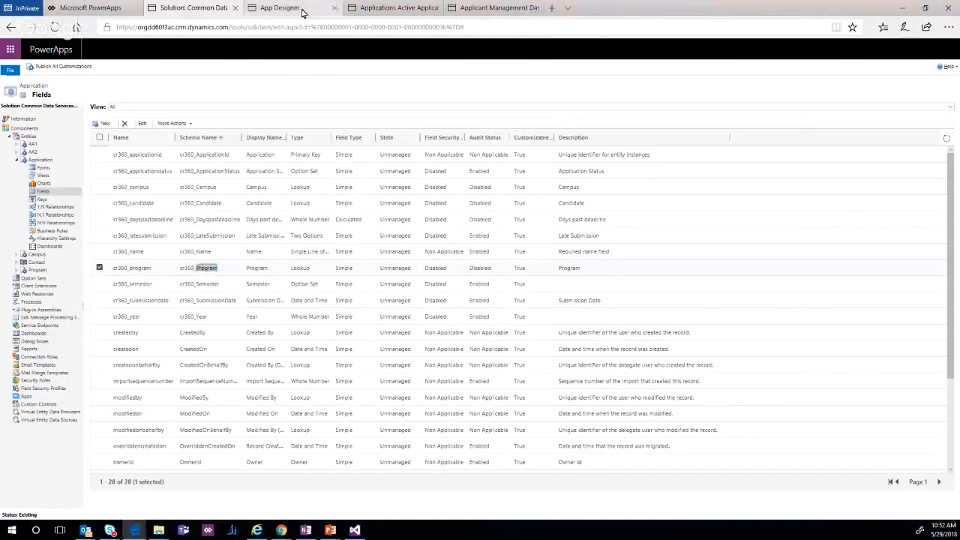
- Open the Active Applications list in the FormsAndViews - Demo app and show its Application by Application Status chart
click(288, 9)
click(397, 9)
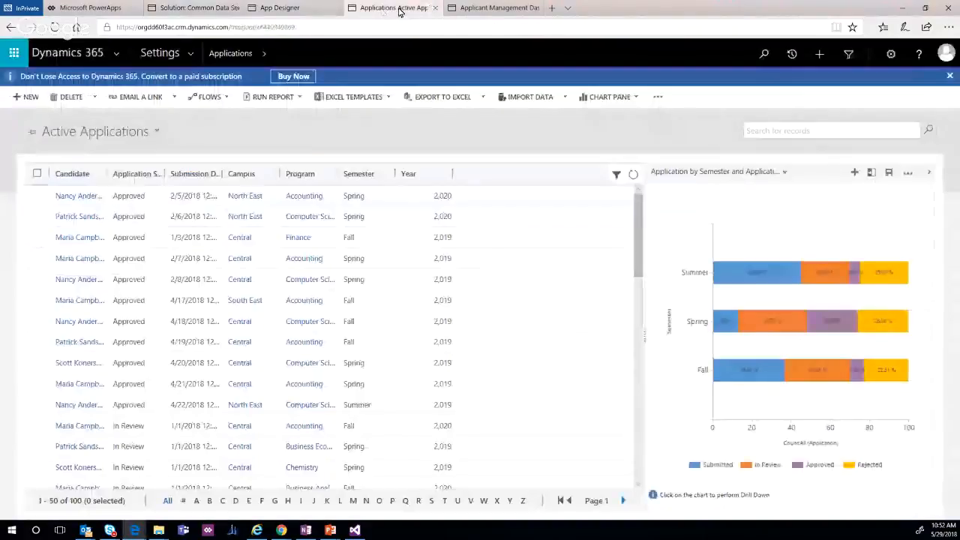
click(495, 8)
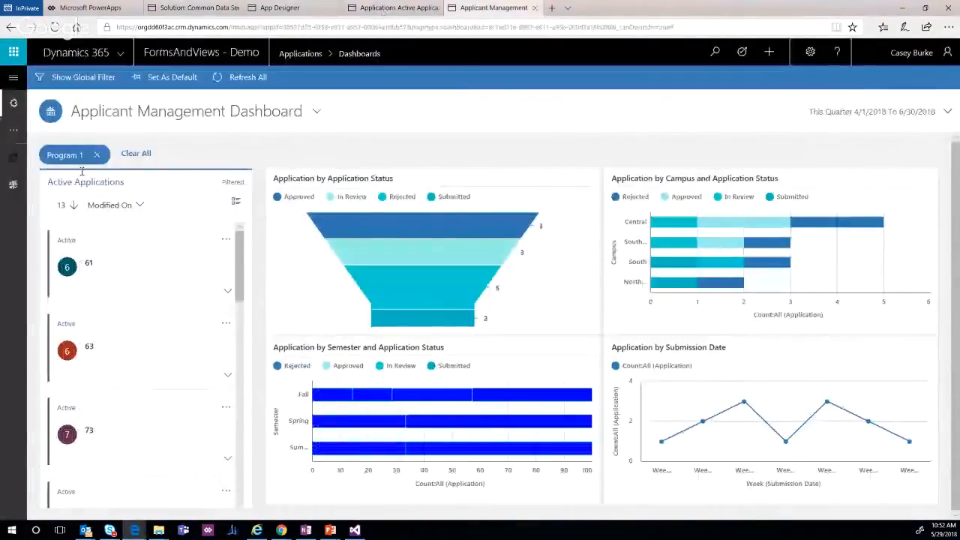
click(13, 160)
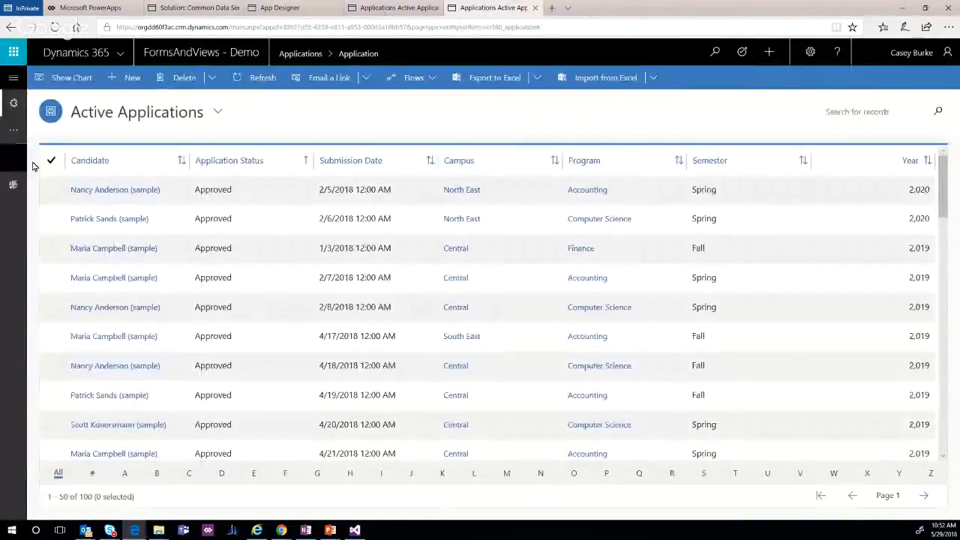
click(72, 78)
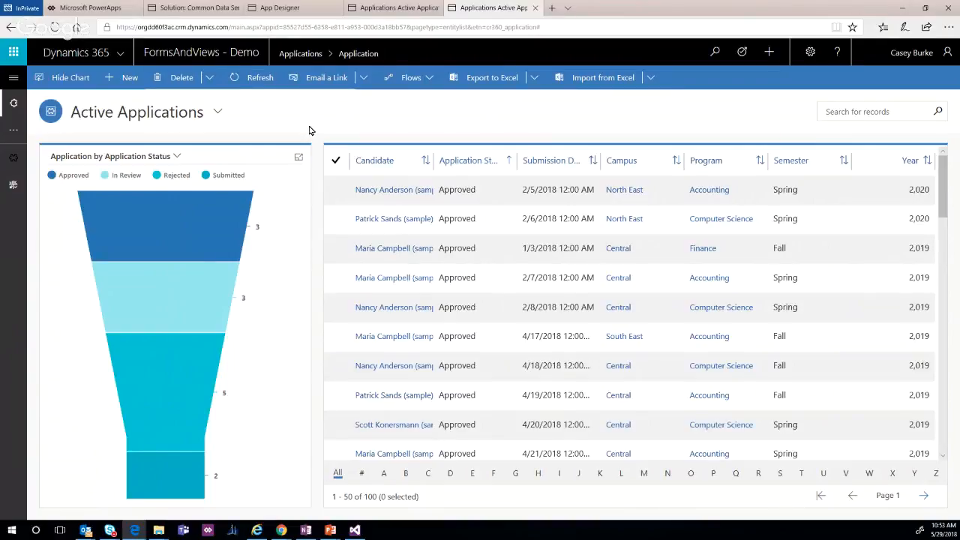
- Switch to the Innovation Challenge app and try to add a post reading "test" to the dashboard's Timeline
click(121, 59)
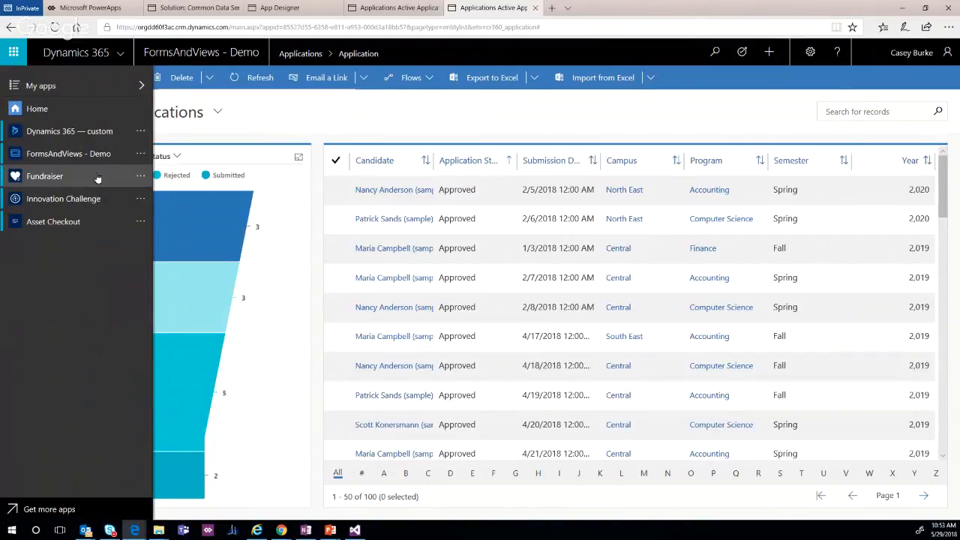
click(50, 205)
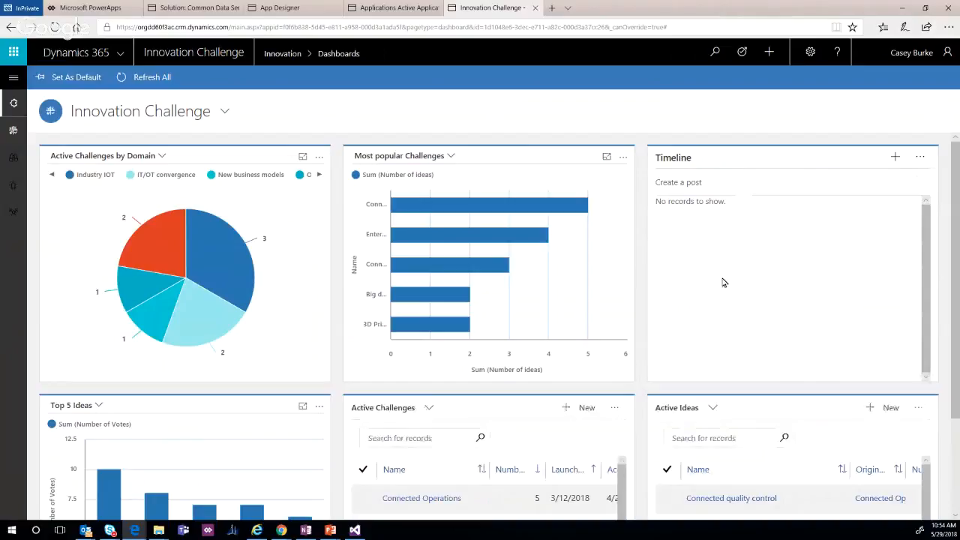
click(720, 183)
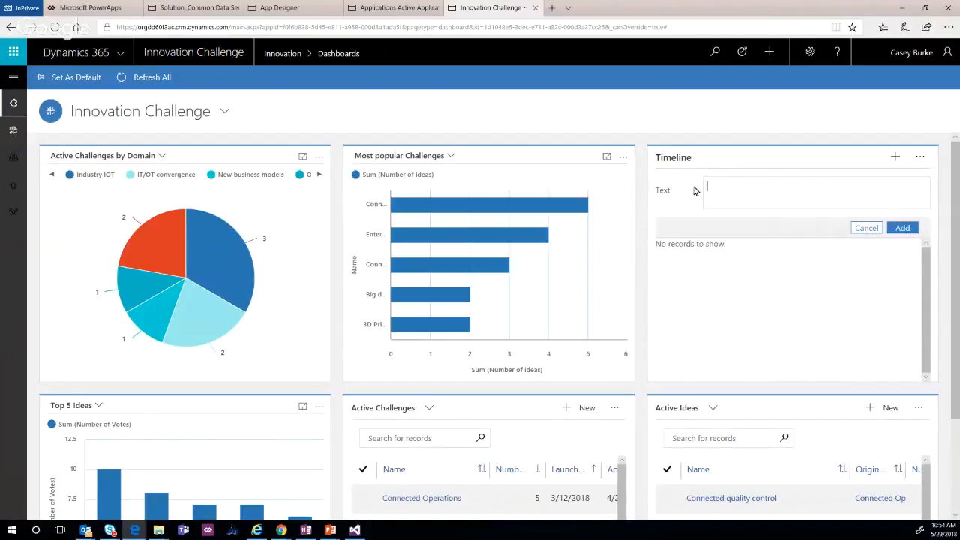
text(test)
click(903, 229)
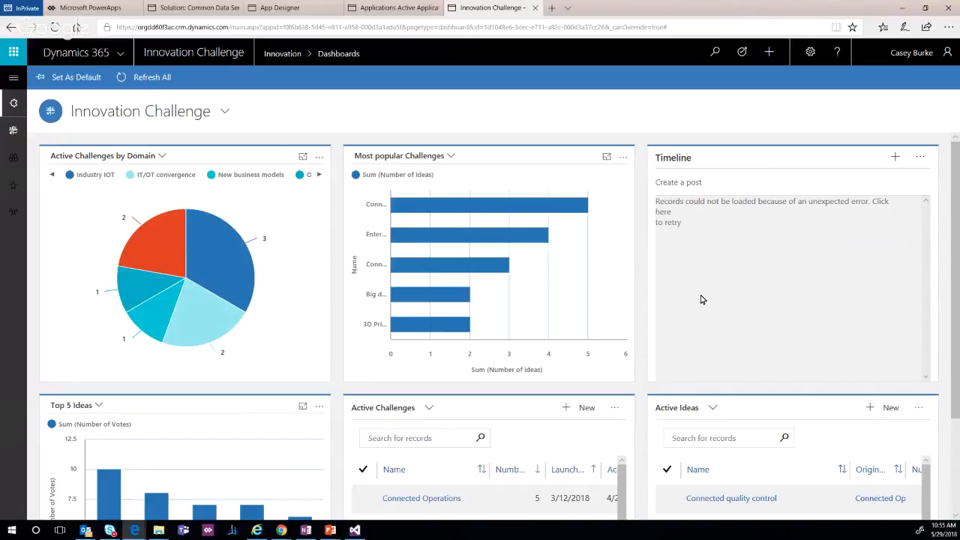
- Review the Innovation Challenge dashboard's charts, timeline, and Active Challenges and Active Ideas lists
scroll(703, 301, down, 3)
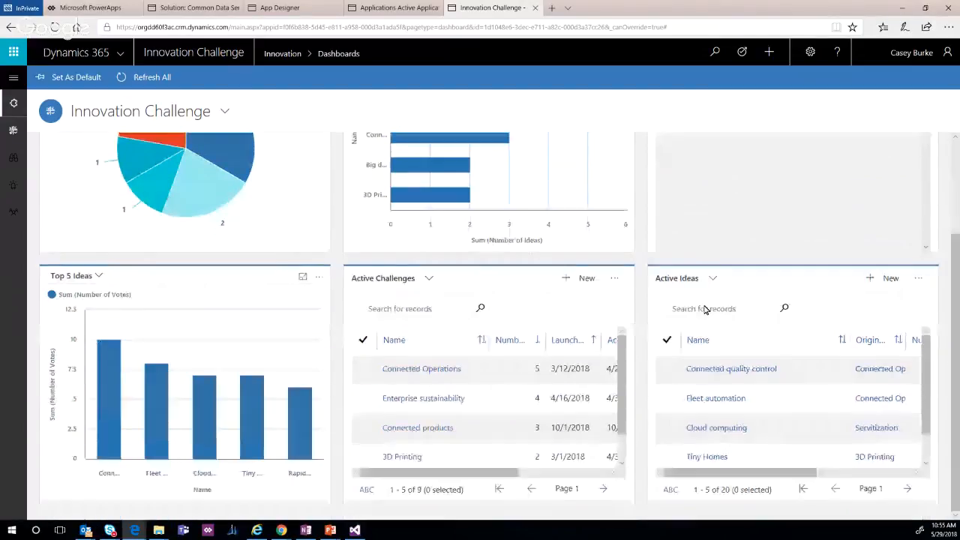
scroll(705, 309, up, 3)
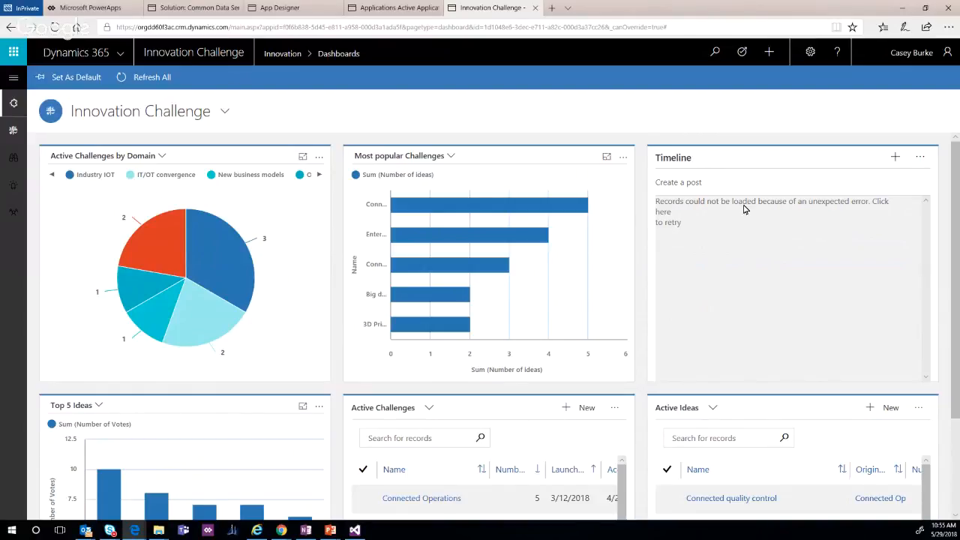
scroll(705, 237, down, 2)
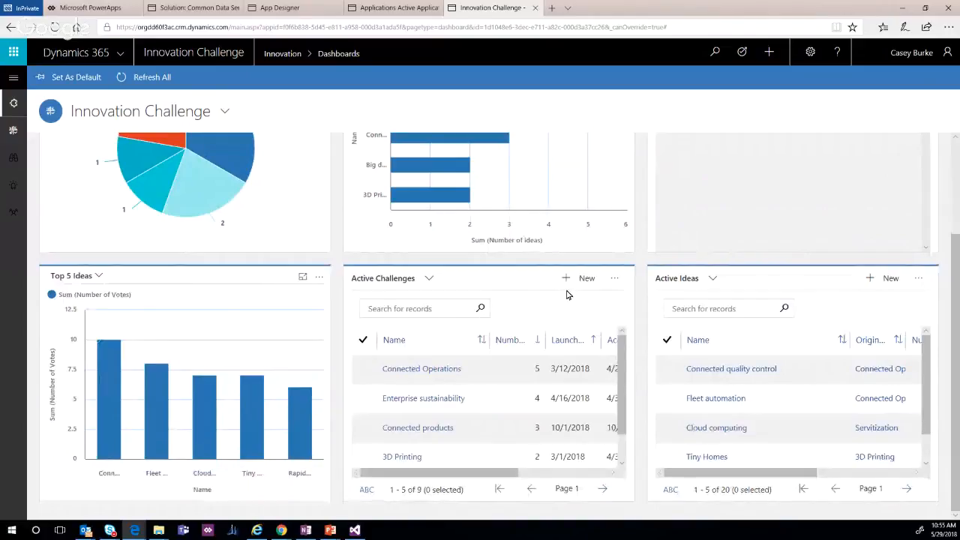
scroll(547, 322, up, 2)
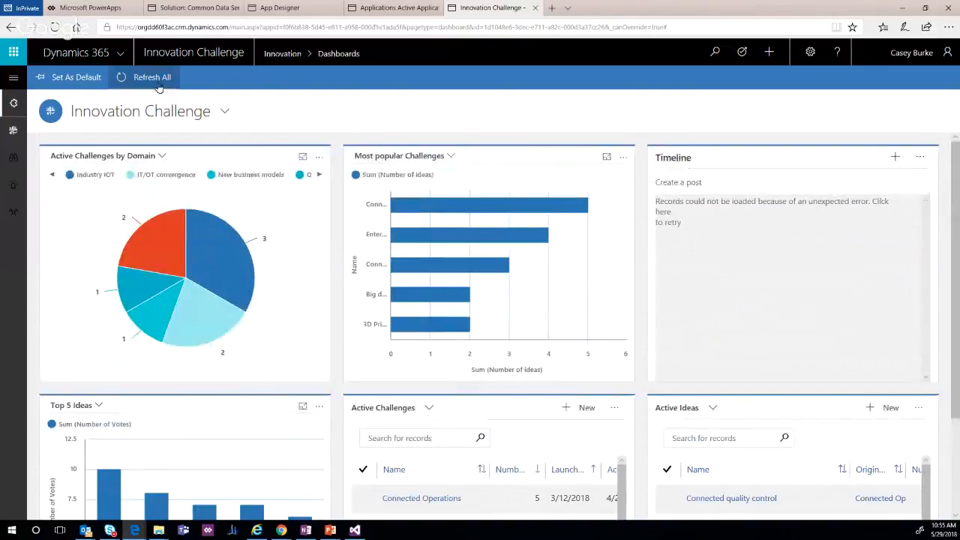
- Return to the FormsAndViews - Demo app and inspect the status counts in the Active Applications funnel chart
click(120, 54)
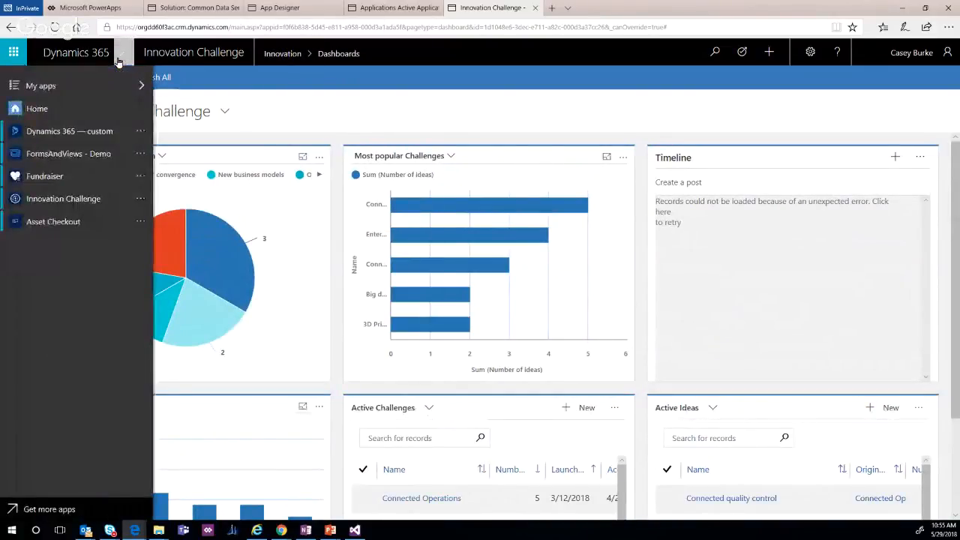
click(89, 155)
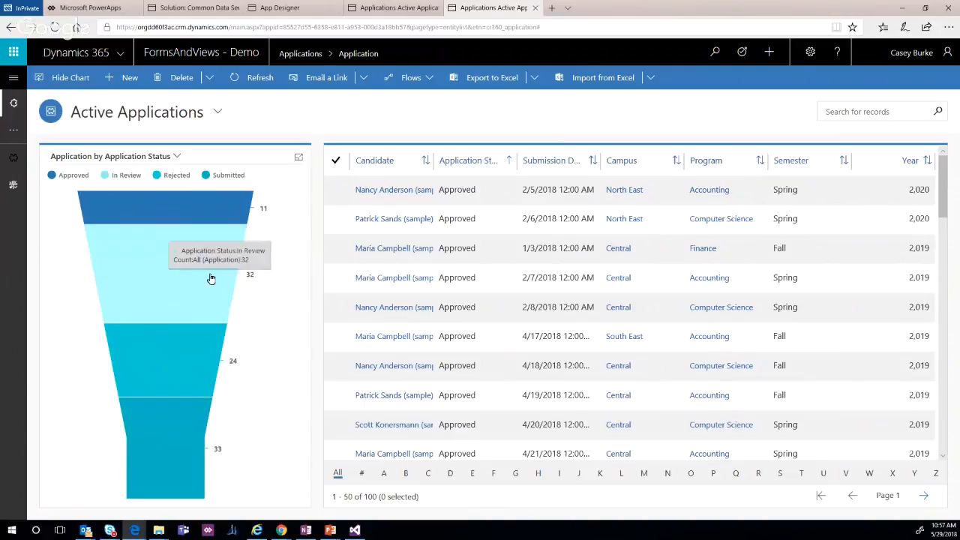
mouse_move(181, 357)
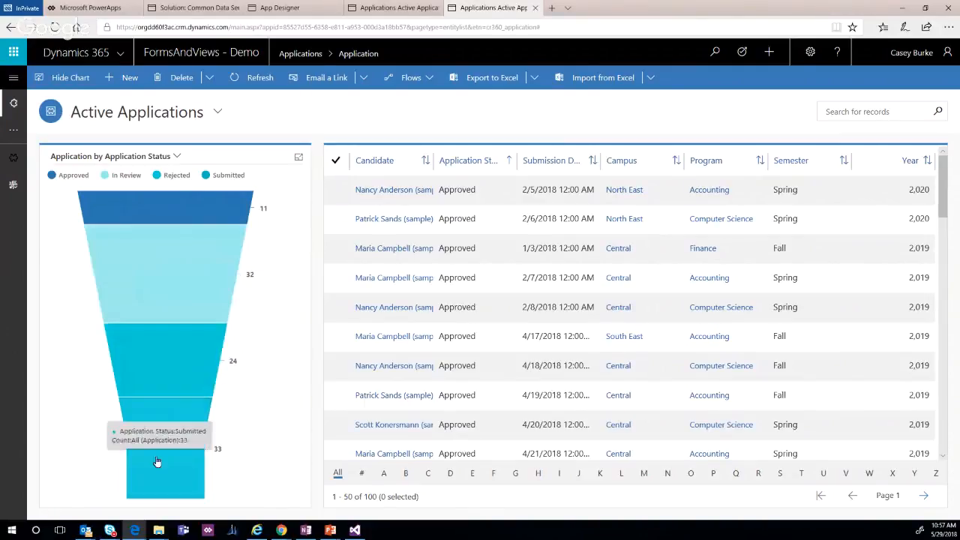